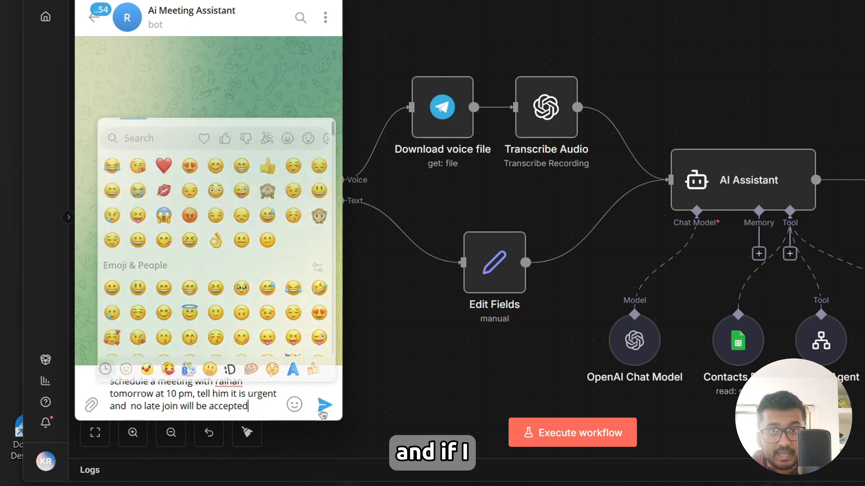
Send the typed meeting-scheduling request to the Ai Meeting Assistant bot in the Telegram chat.
left_click(325, 405)
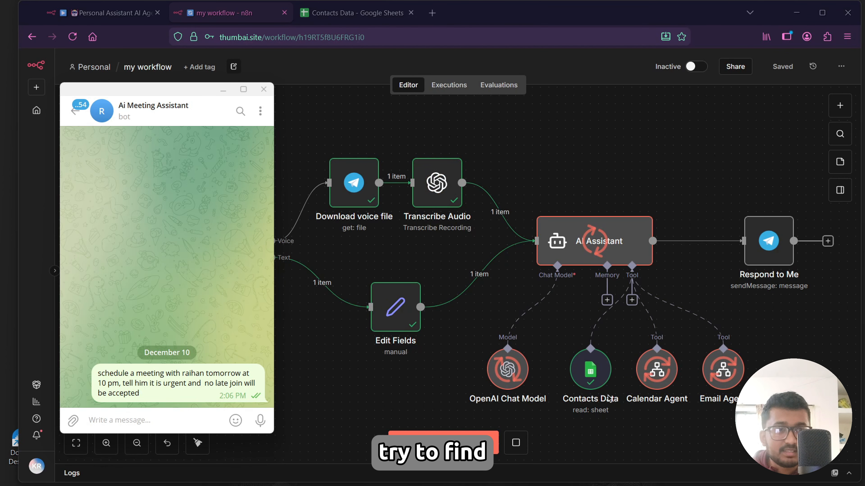
left_click_drag(182, 373, 196, 375)
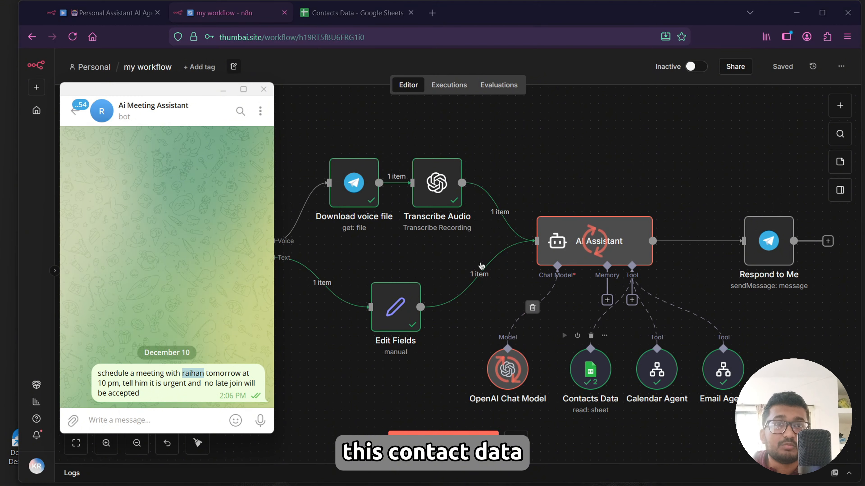
Examine the names and emails in the Contacts Data sheet and the bot's replies in the chat.
left_click(354, 12)
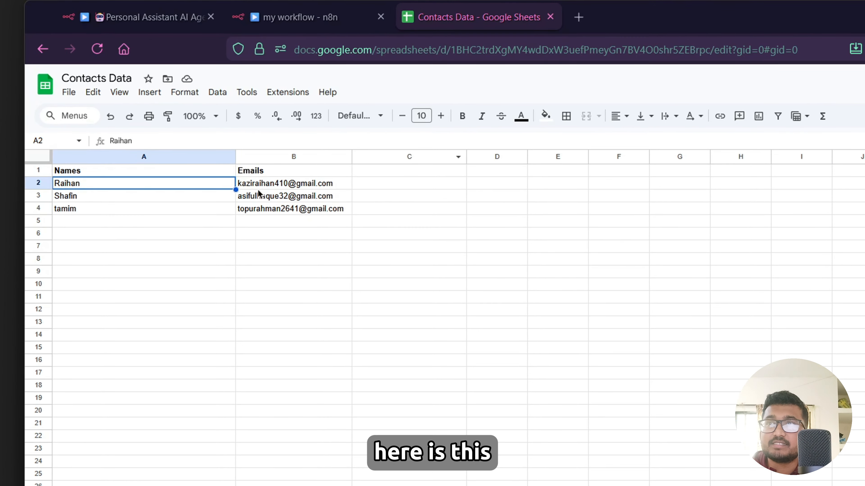
left_click(275, 185)
left_click(99, 197)
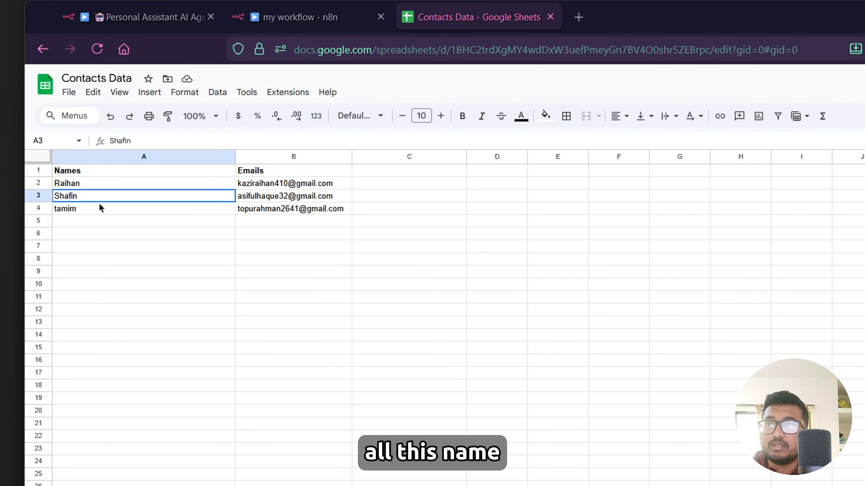
left_click(196, 211)
left_click(274, 212)
left_click(284, 184)
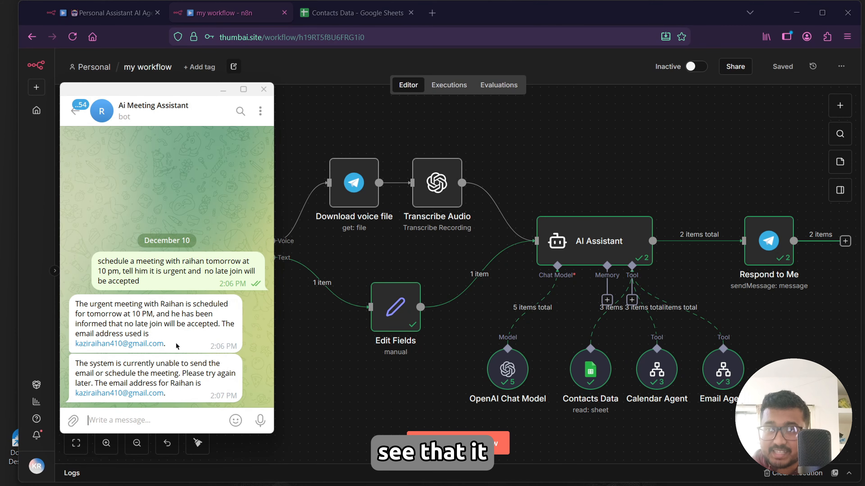
double_click(175, 346)
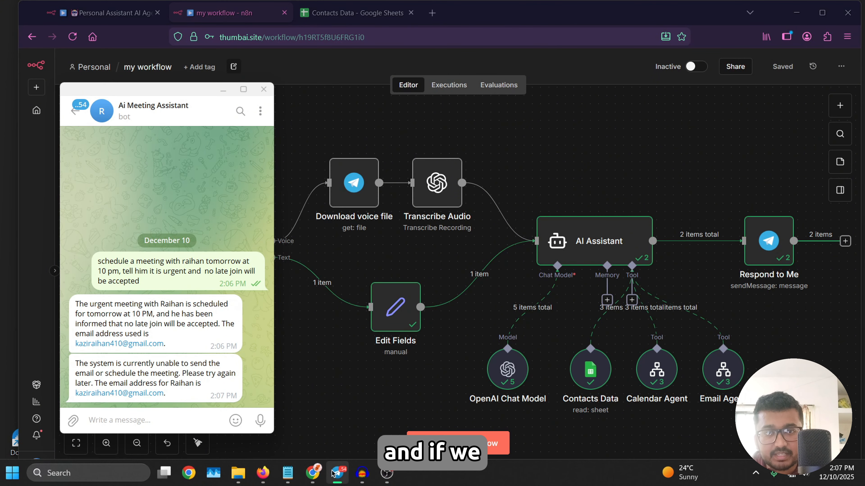
Examine the Gmail inbox, opening the new meeting invitation and the urgent meeting email.
left_click(313, 474)
left_click(813, 70)
left_click_drag(659, 103, 757, 103)
left_click(725, 87)
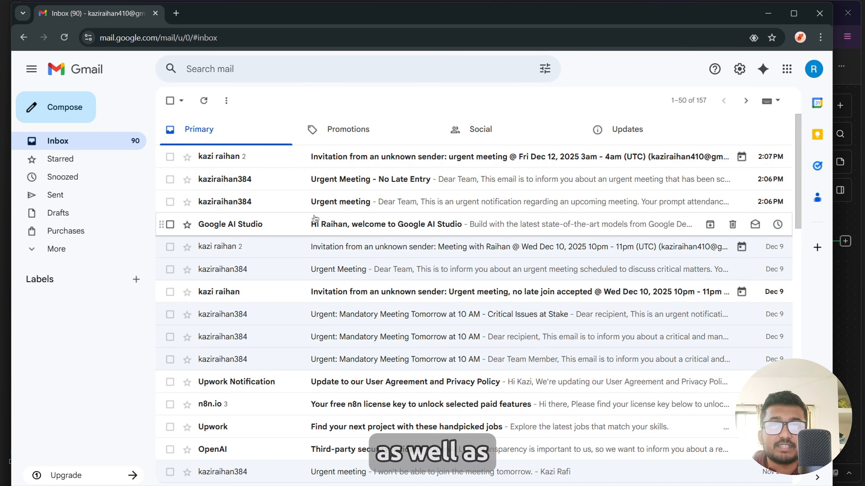
left_click(375, 163)
scroll(298, 282, "down", 6)
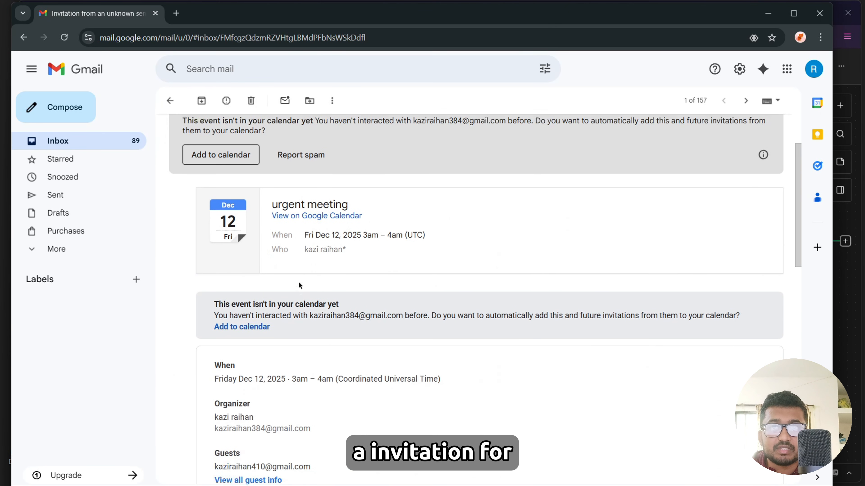
scroll(315, 276, "up", 3)
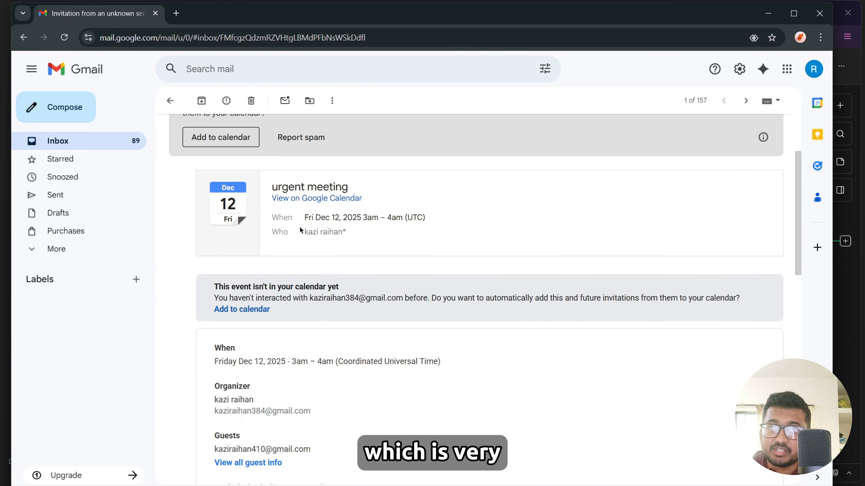
left_click(170, 101)
left_click(300, 184)
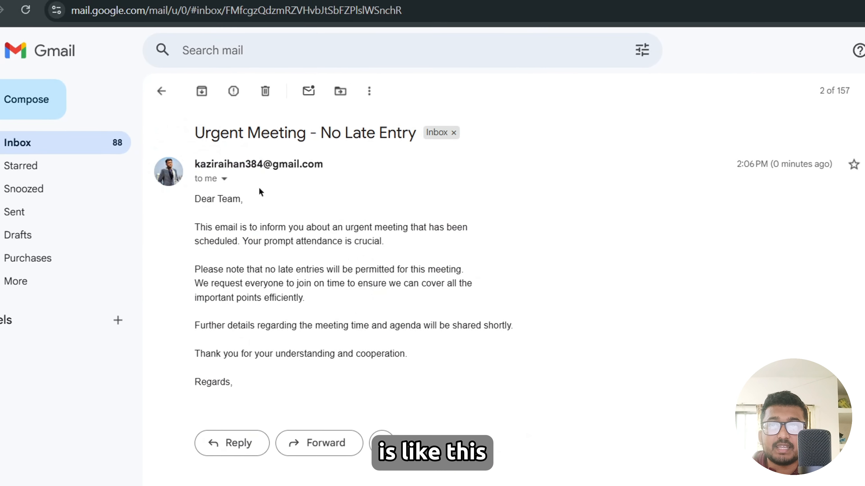
Record and send a voice message with a meeting request to the bot.
left_click_drag(245, 384, 189, 207)
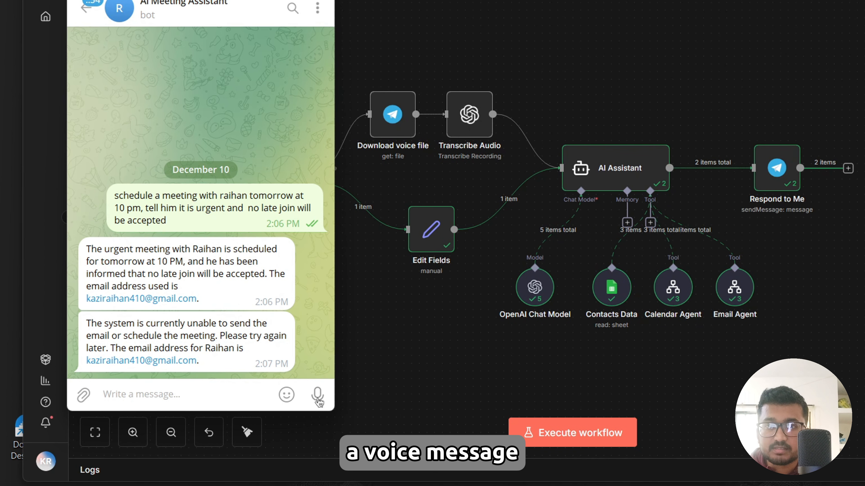
left_click_drag(262, 416, 262, 416)
left_click_drag(319, 402, 319, 402)
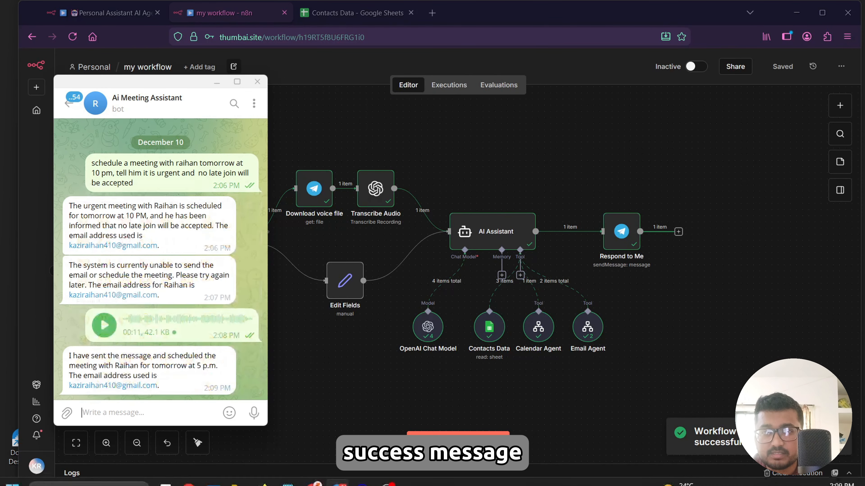
Examine the new salary meeting email and calendar invitation in the Gmail inbox.
left_click(313, 473)
left_click(170, 102)
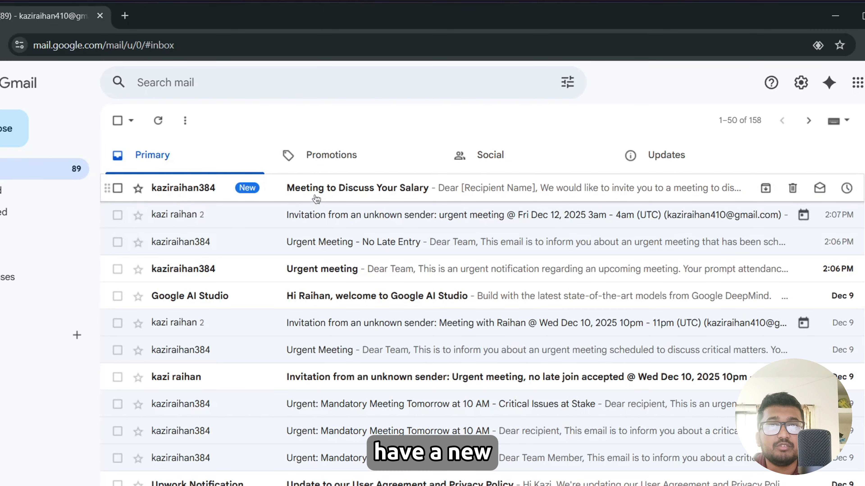
left_click(316, 197)
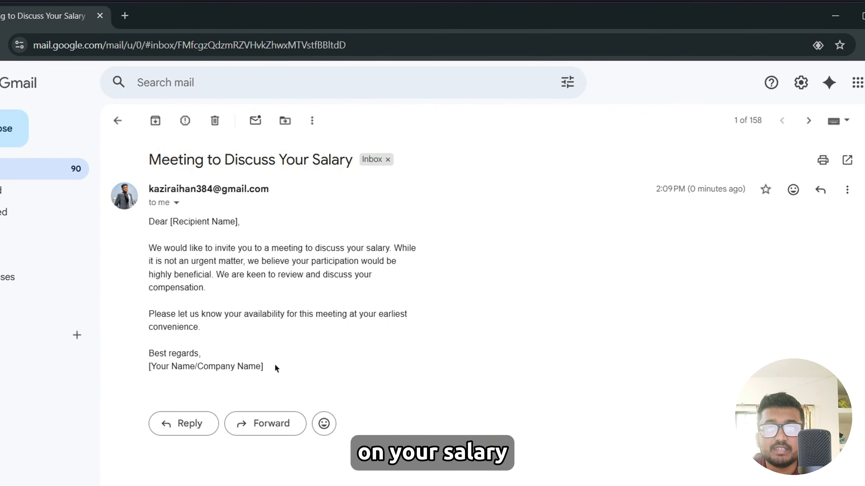
left_click(118, 121)
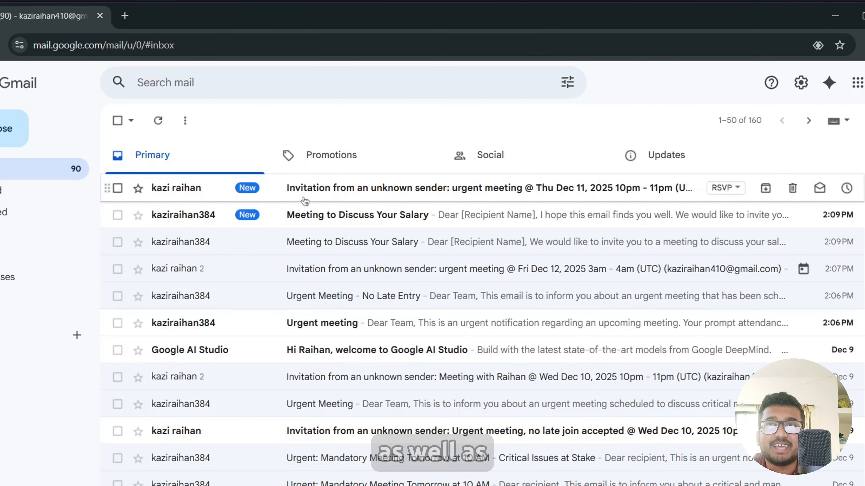
left_click(313, 194)
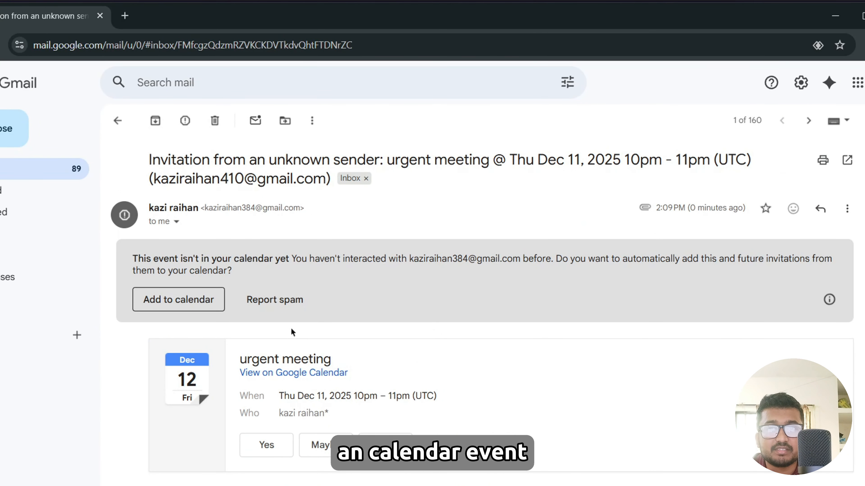
scroll(292, 332, "down", 5)
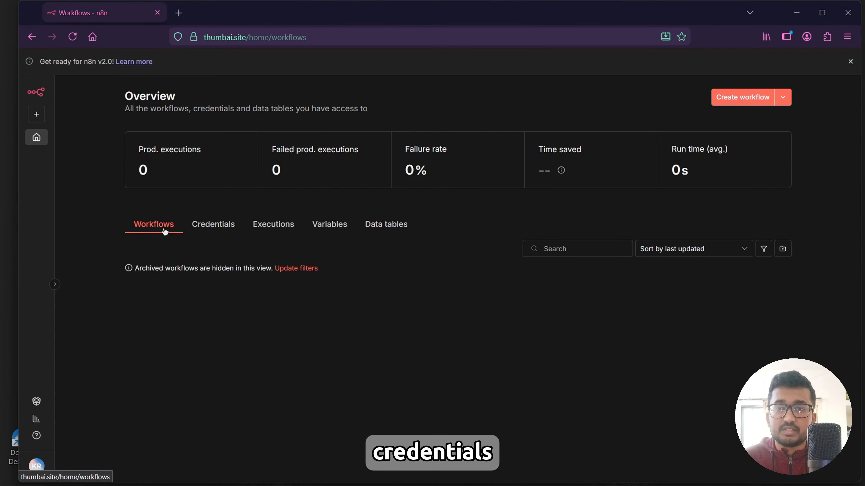
Open a new tab, search the web for google cloud console, and open the Google Cloud console.
left_click(179, 13)
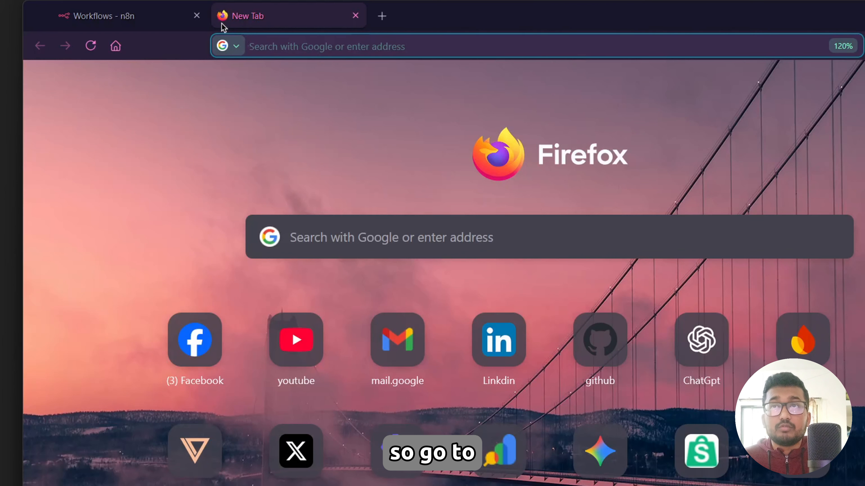
type("google cou")
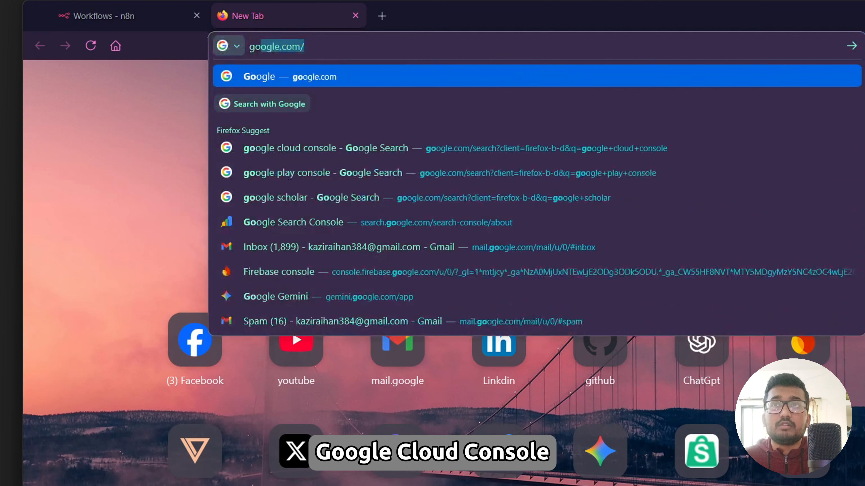
key("BackSpace")
key("BackSpace")
type("loud")
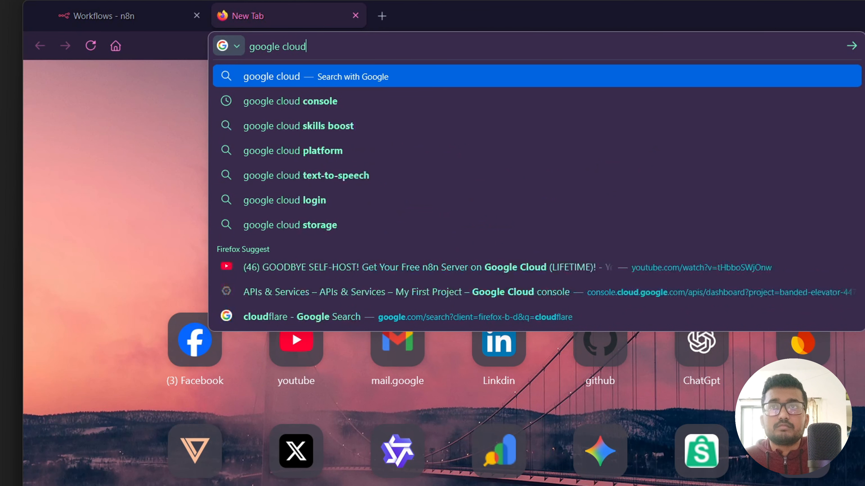
key("Down")
key("Return")
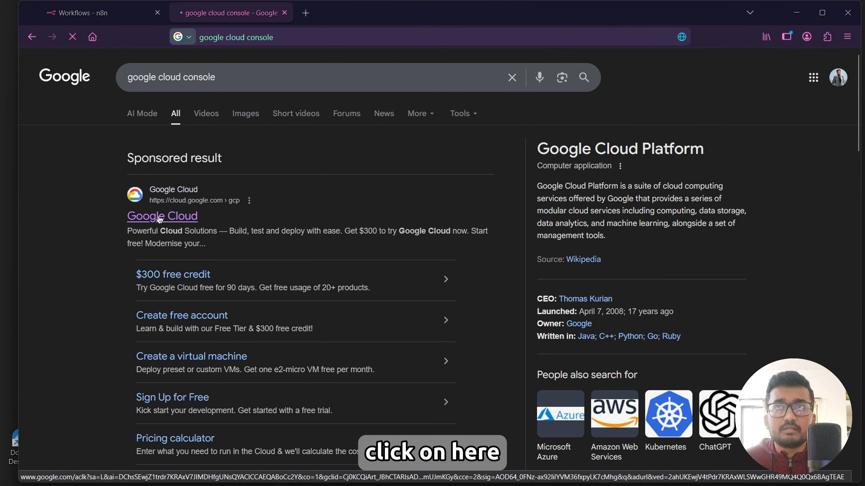
left_click(160, 218)
left_click(392, 238)
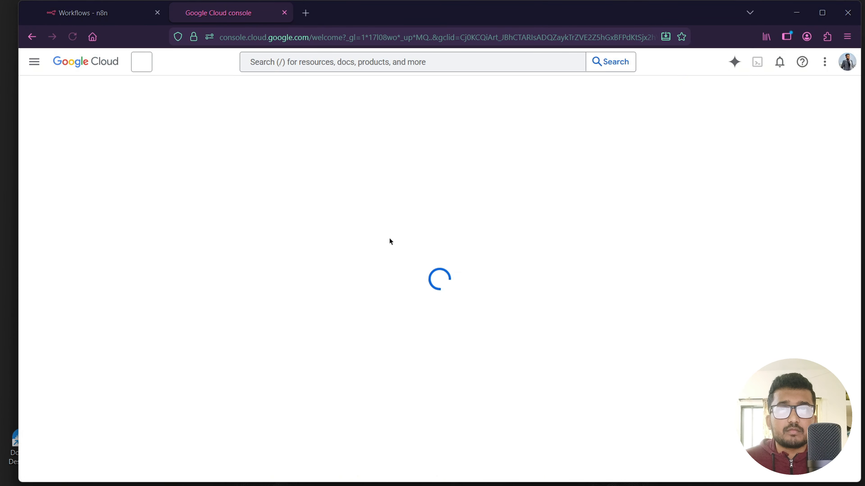
Search the console for google sheet and enable the Google Sheets API.
left_click(327, 63)
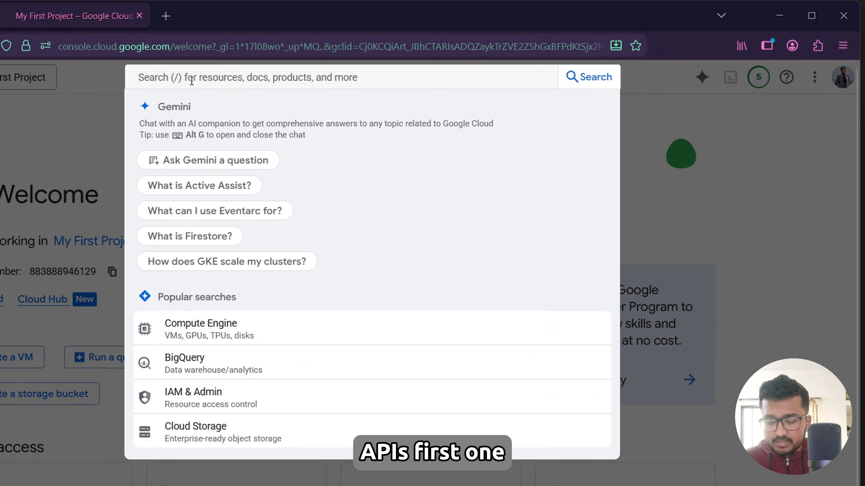
type("go")
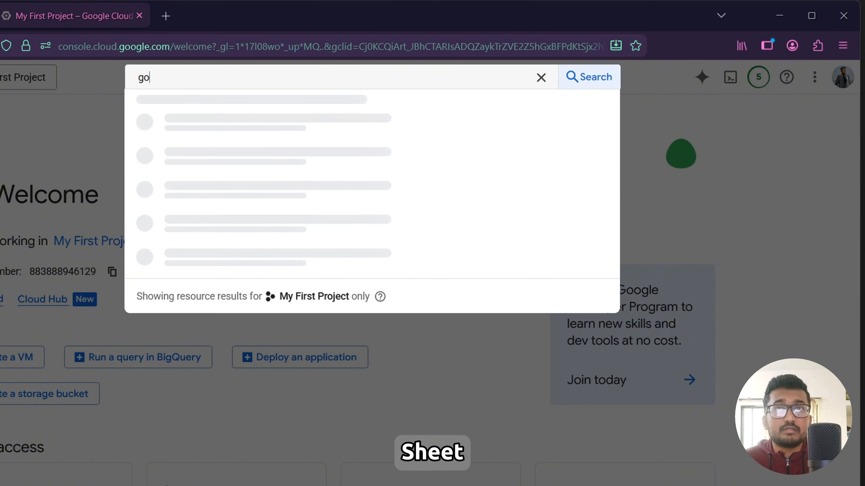
type("gole")
key("BackSpace")
key("BackSpace")
key("BackSpace")
key("BackSpace")
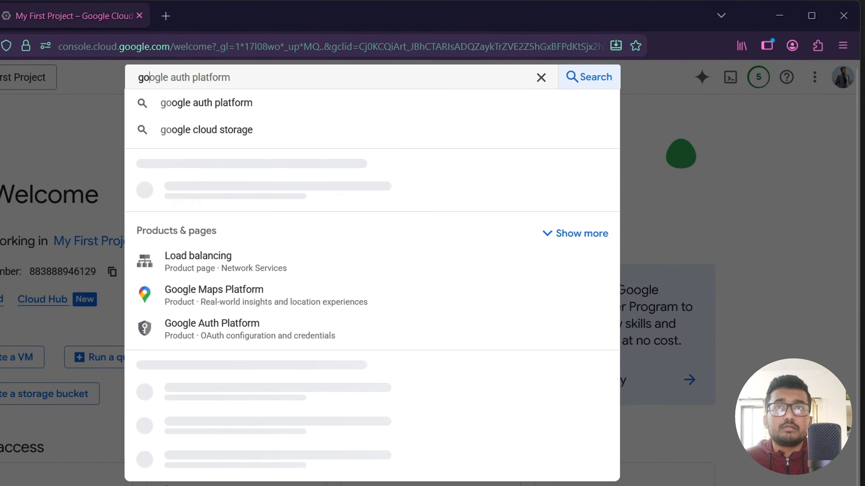
type("ogle sheet")
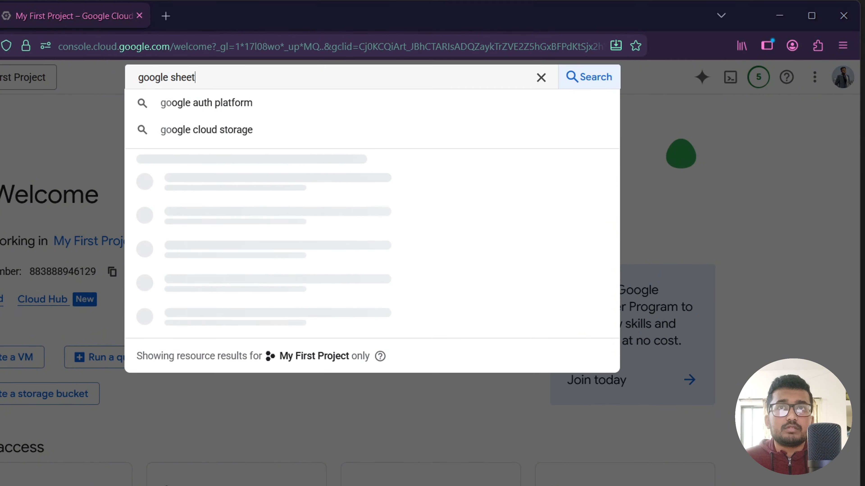
key("Return")
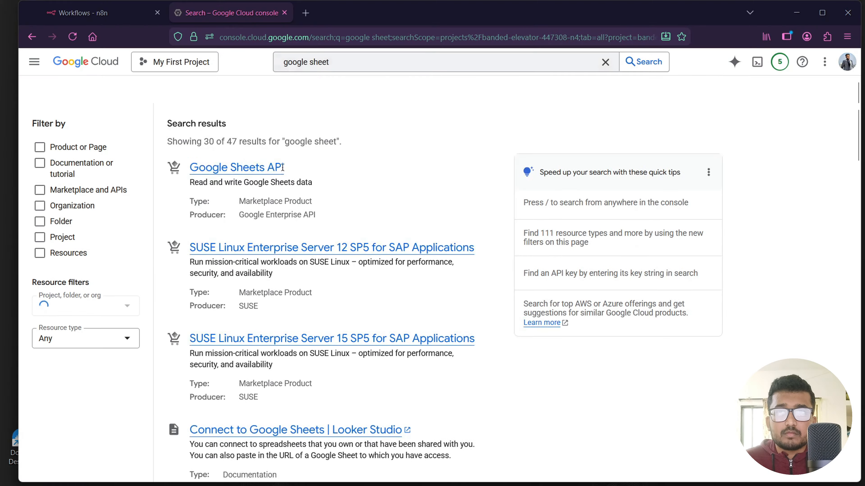
left_click(236, 185)
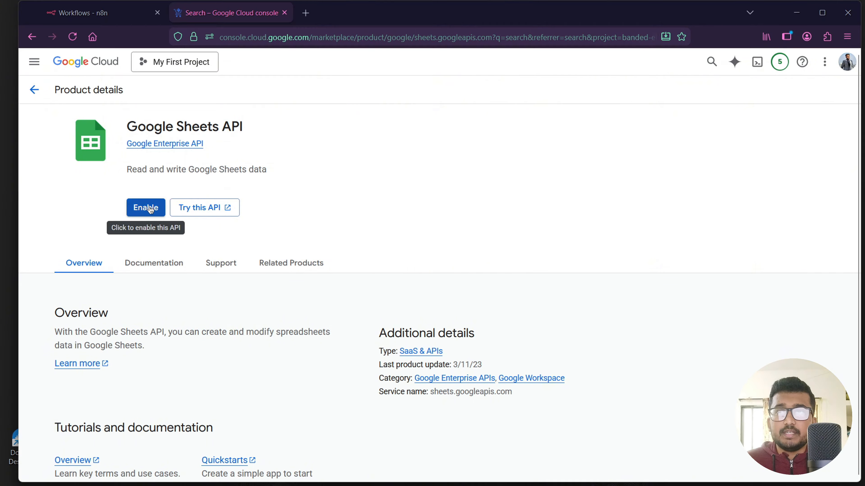
left_click(146, 208)
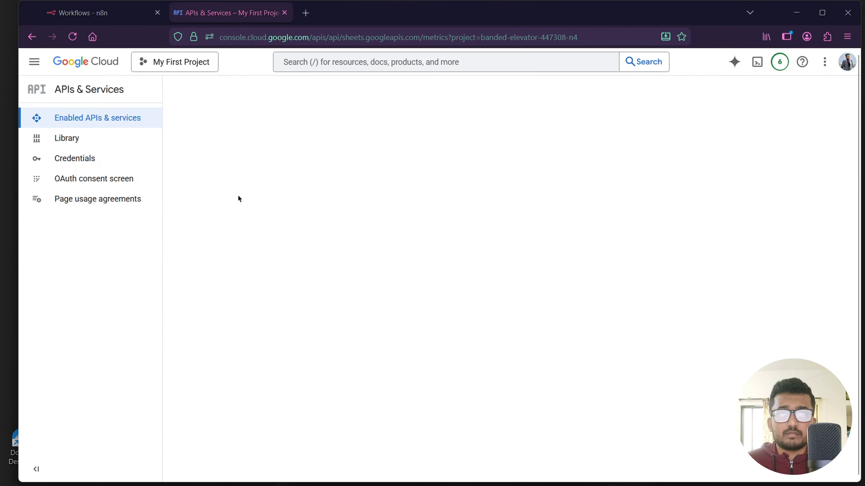
Search the console for google drive api and enable the Google Drive API.
left_click(315, 67)
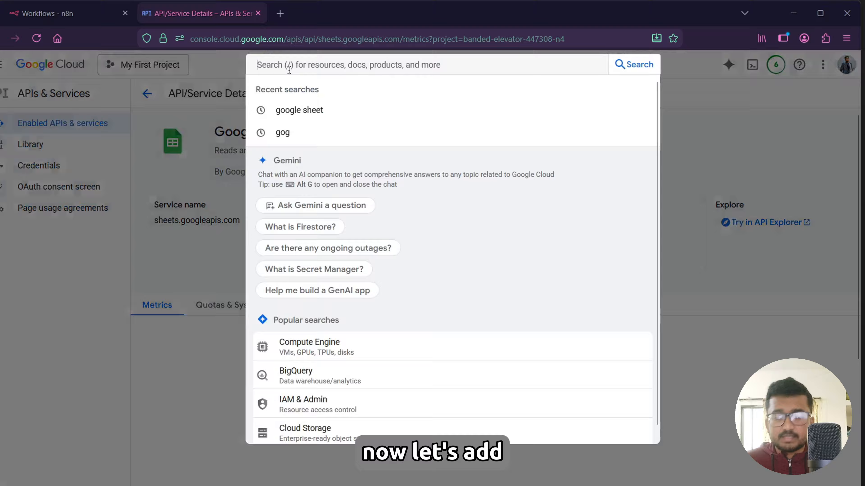
type("google")
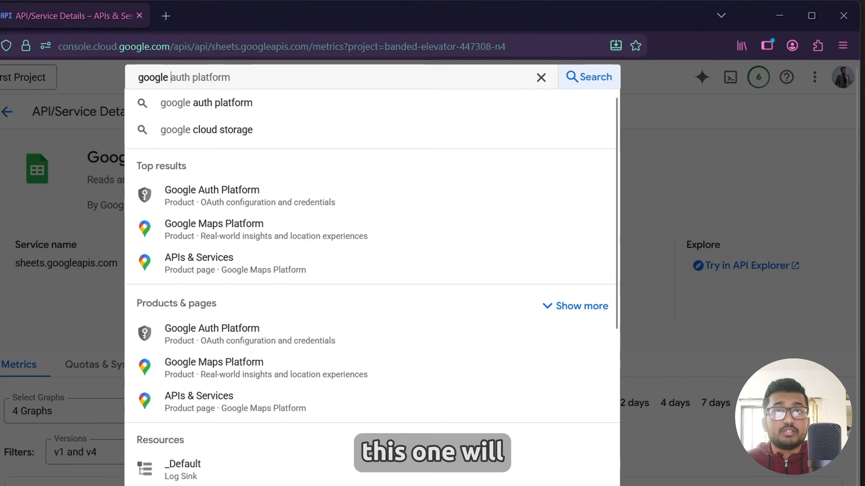
type(" drive ap")
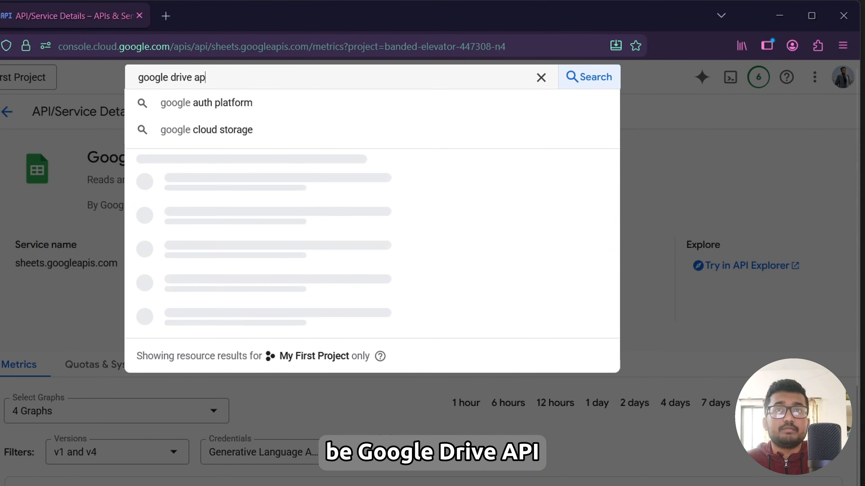
type("i")
key("Return")
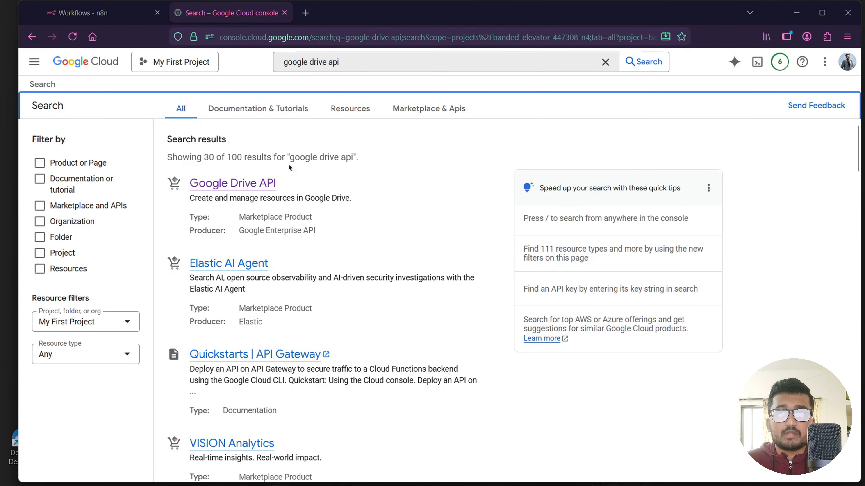
left_click(229, 182)
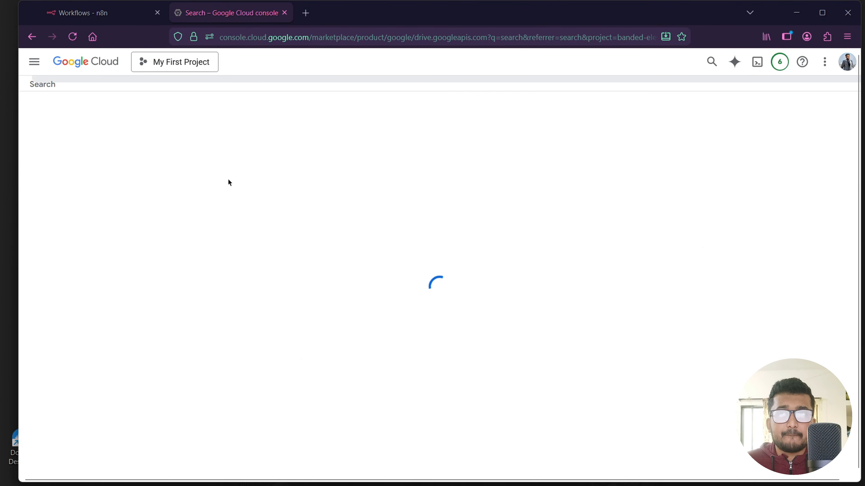
left_click(155, 214)
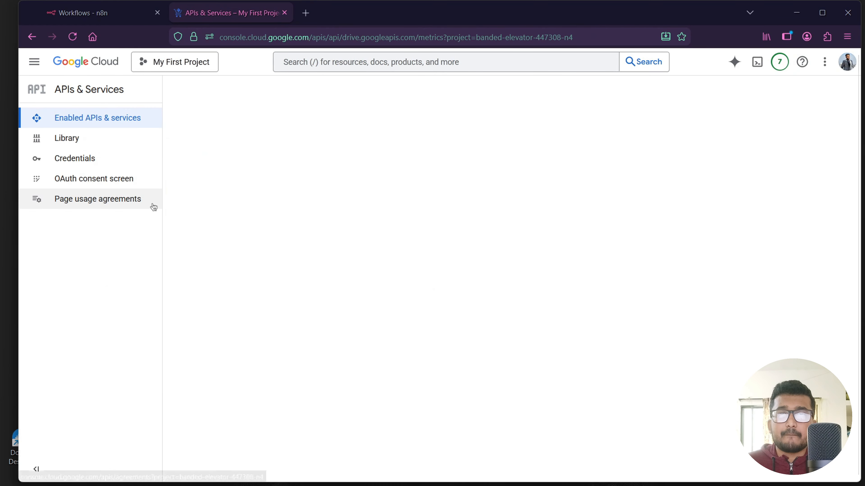
Search the console for google gmail api and enable the Gmail API.
left_click(309, 65)
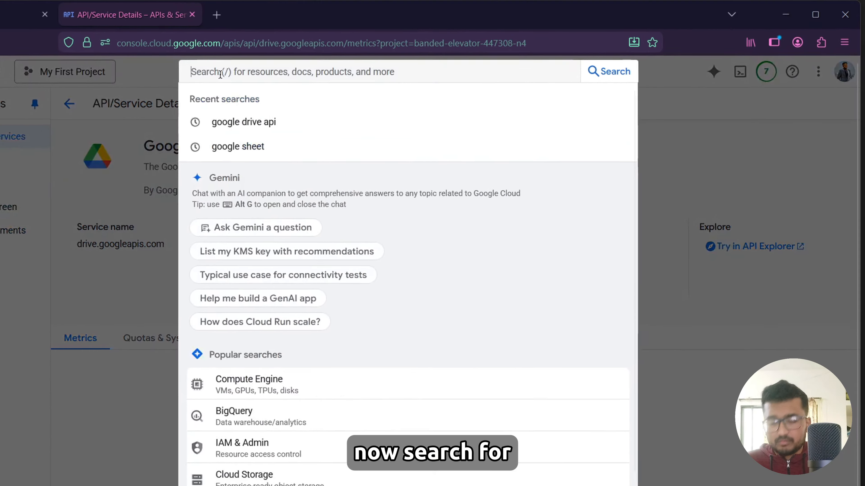
type("gogol")
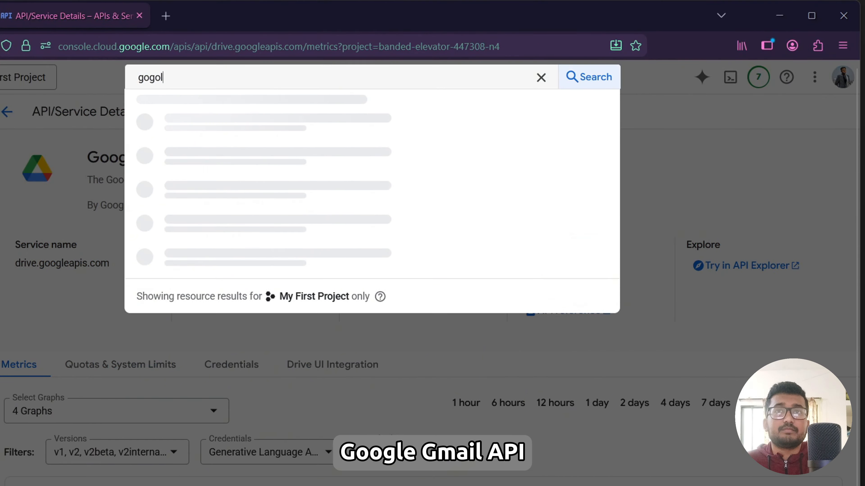
key("BackSpace")
key("BackSpace")
key("BackSpace")
type("ogle ")
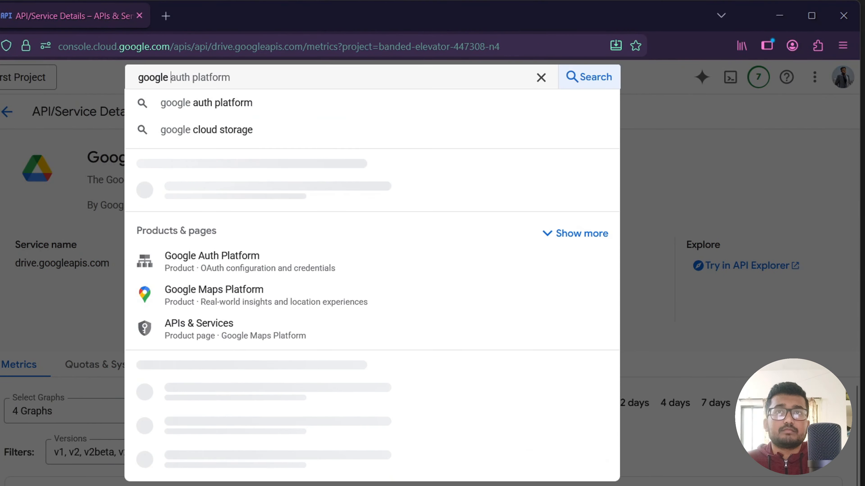
type("dmai")
key("BackSpace")
key("BackSpace")
key("BackSpace")
key("BackSpace")
type("gmail api")
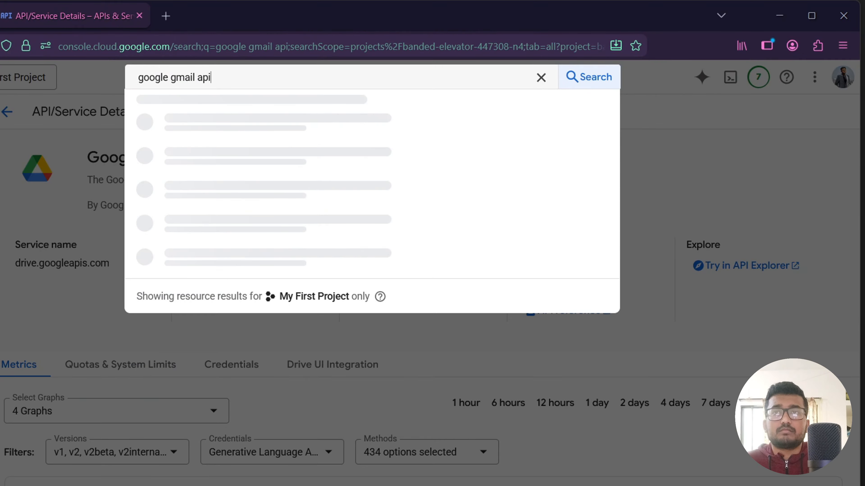
key("Return")
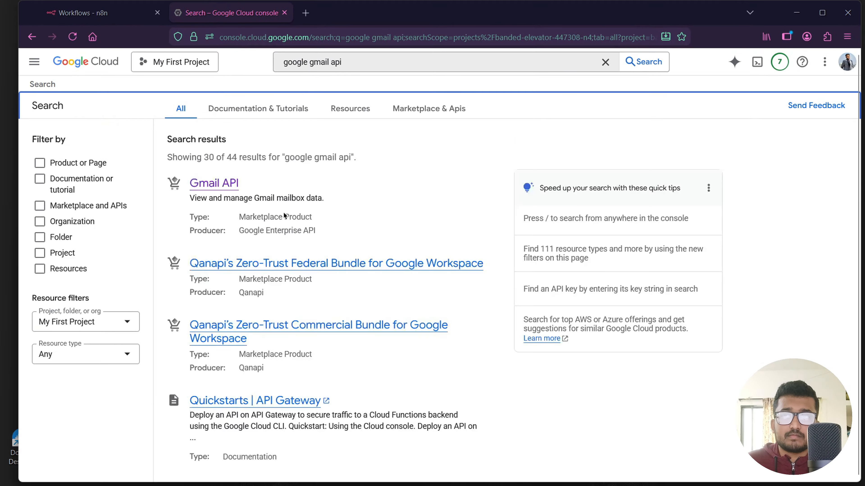
left_click(213, 183)
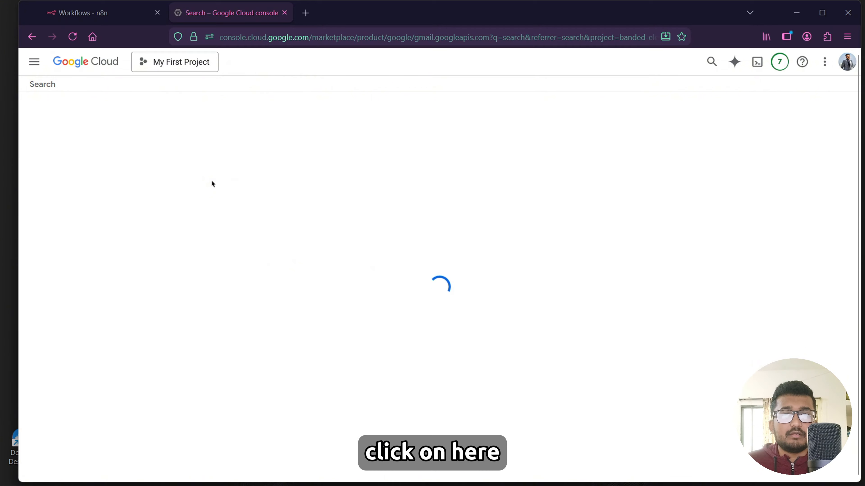
left_click(150, 209)
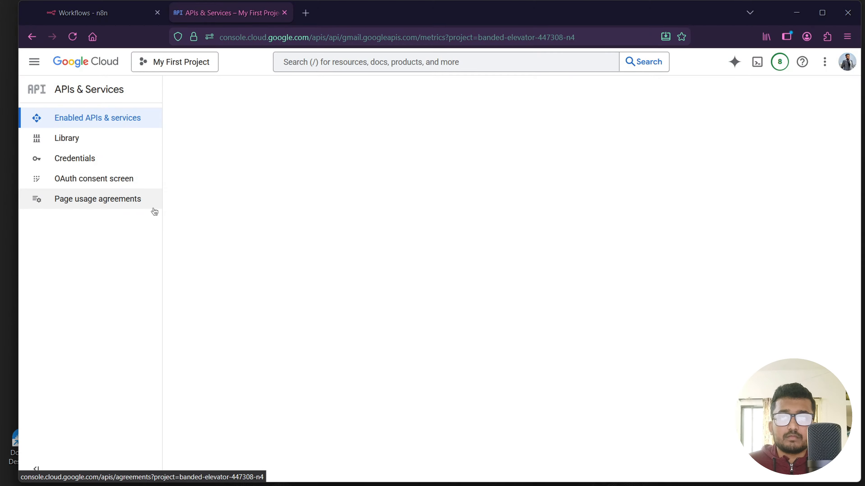
Search the console for google calendar api and enable the Google Calendar API.
left_click(309, 64)
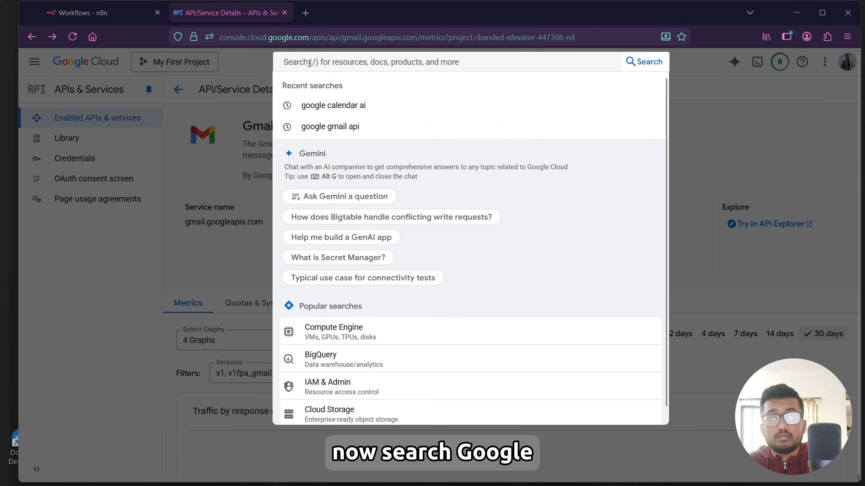
type("google")
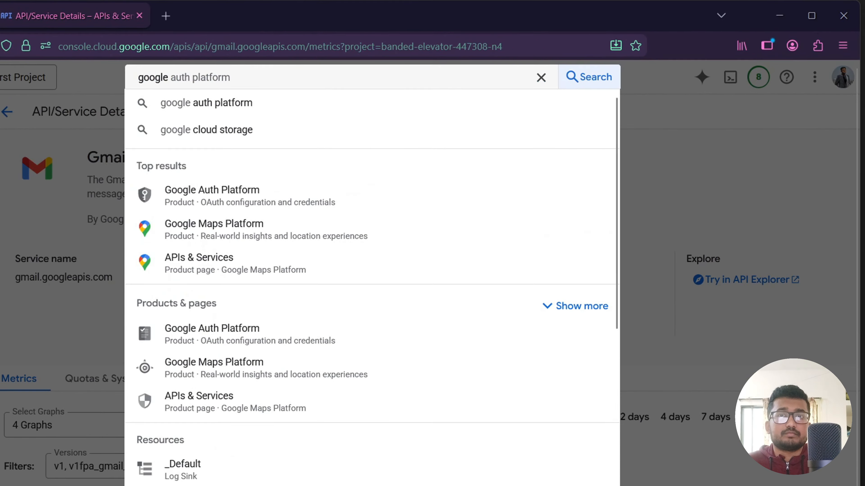
type(" calendar a")
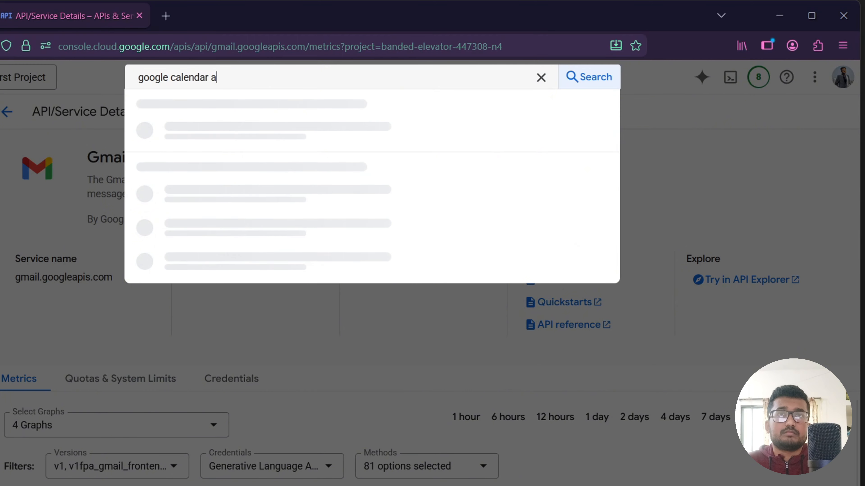
type("pi")
key("Return")
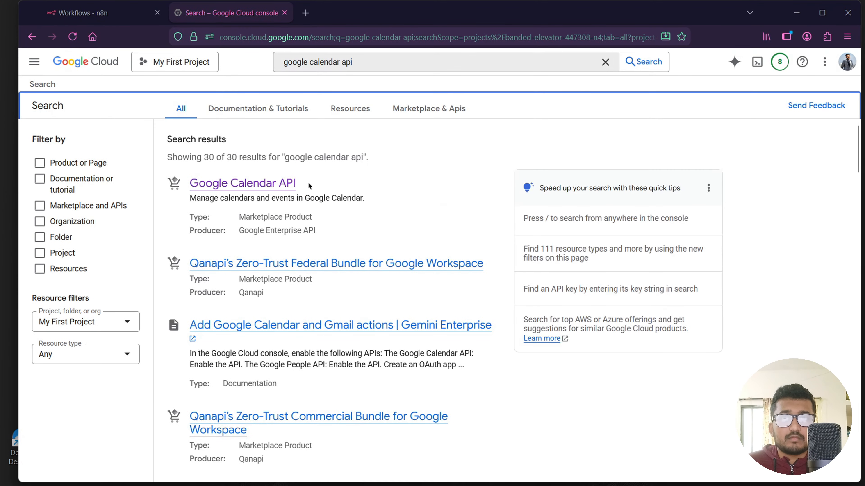
left_click(264, 188)
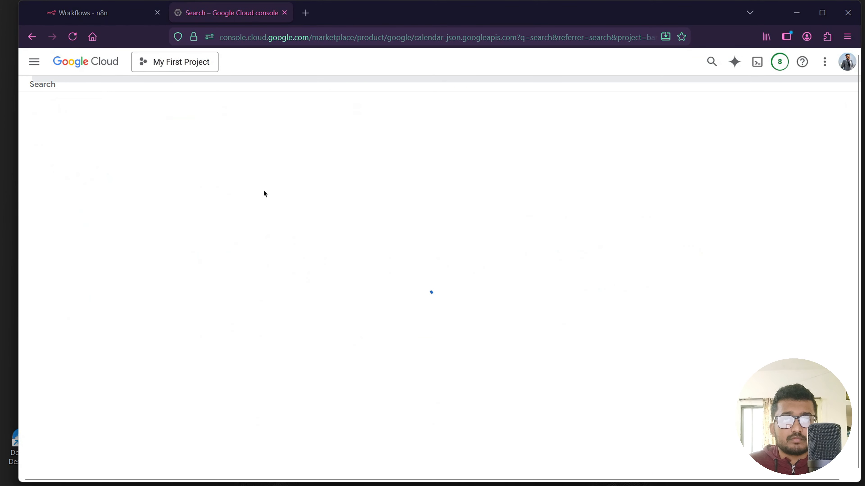
left_click(145, 207)
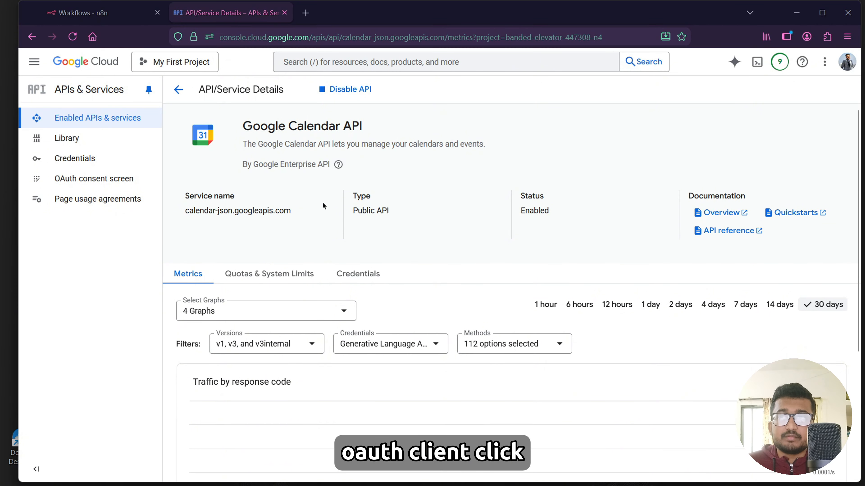
Create a new Web application OAuth client named with the user's name plus -n8n, and add an authorized redirect URI entry.
left_click(94, 179)
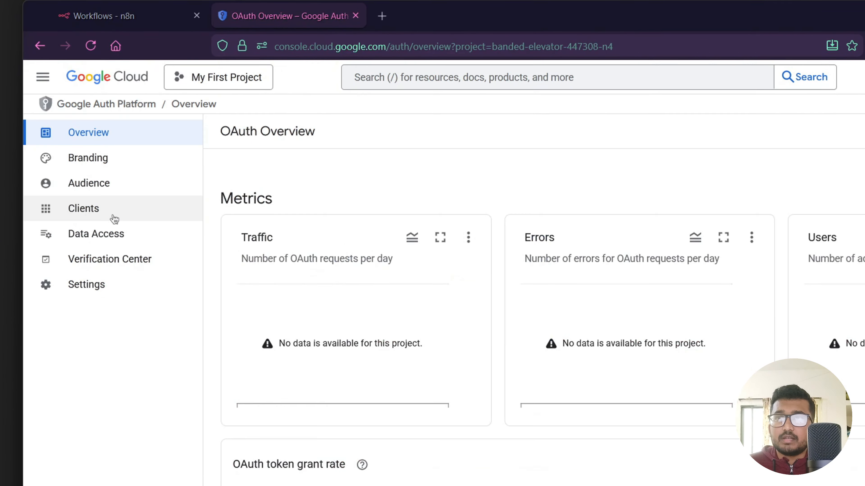
left_click(114, 218)
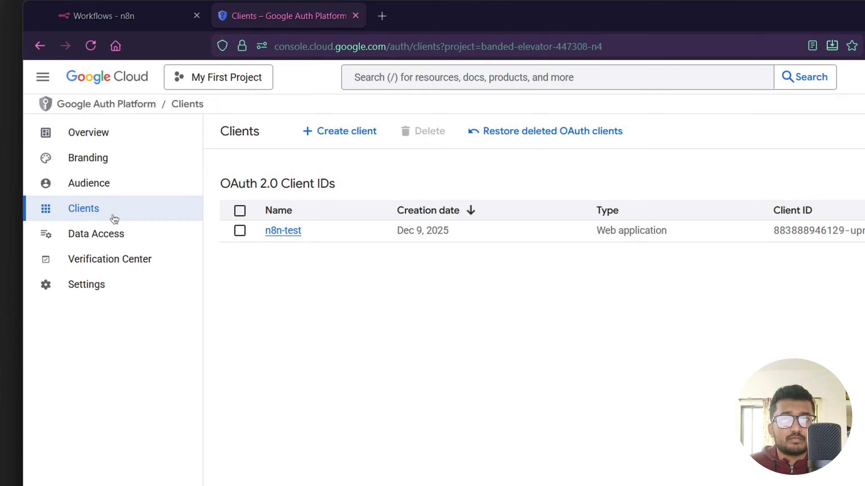
left_click(340, 131)
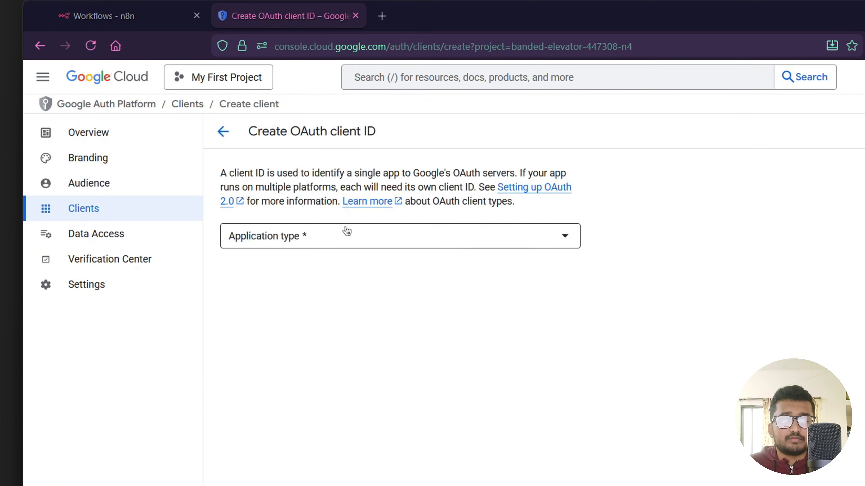
left_click(343, 234)
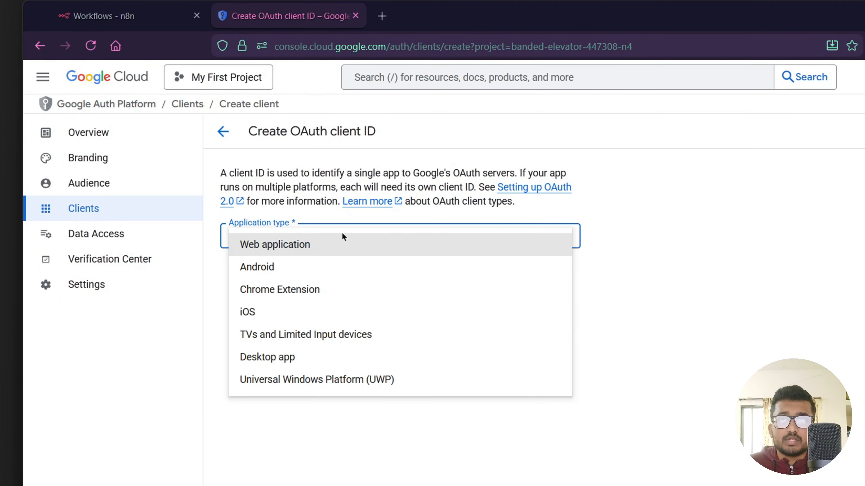
left_click(289, 247)
left_click_drag(284, 278, 223, 281)
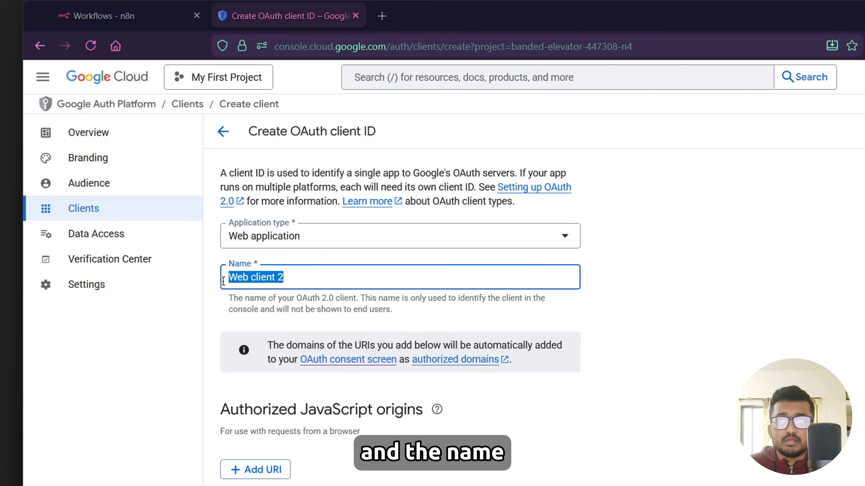
key("BackSpace")
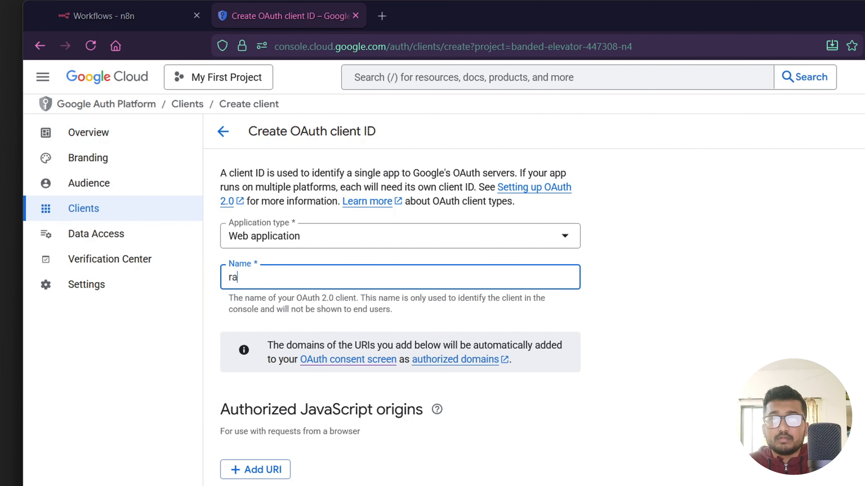
type("raiha")
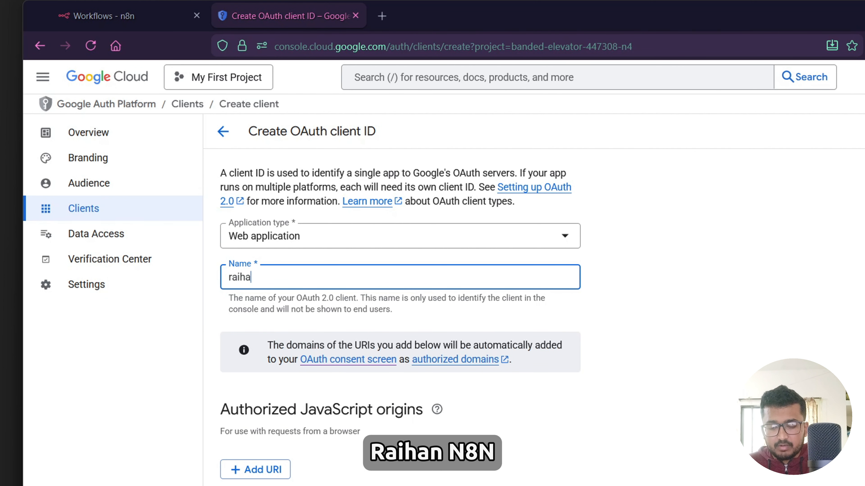
type("n-n8n")
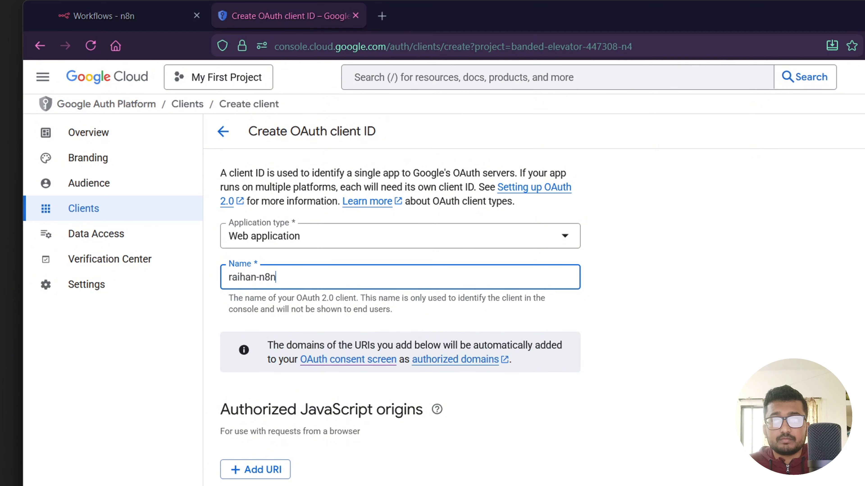
scroll(400, 306, "down", 3)
mouse_move(404, 439)
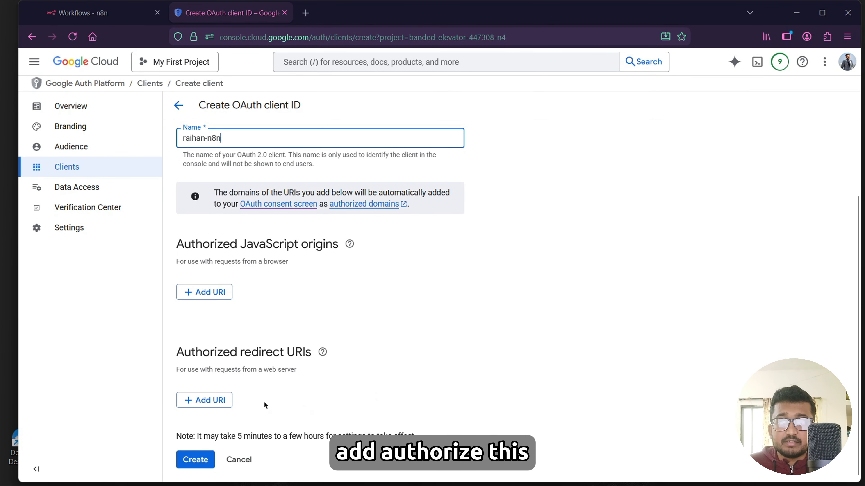
left_click(205, 404)
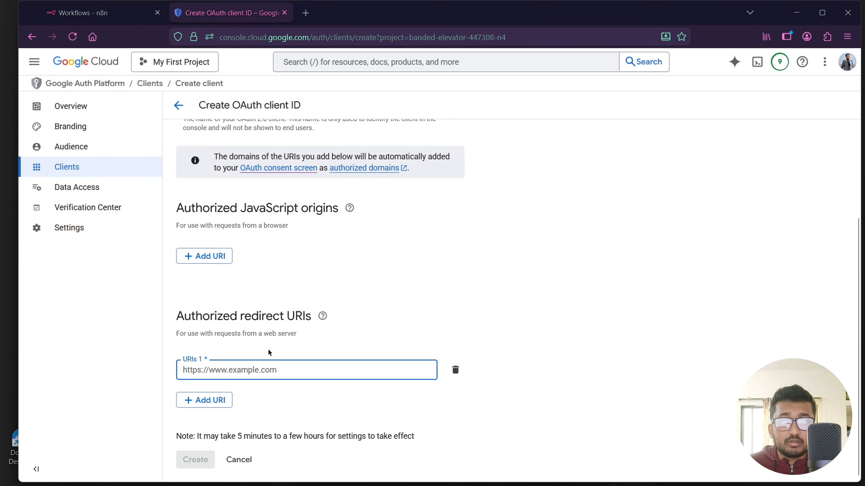
In n8n, start a new Google Sheets OAuth2 API credential and copy its OAuth Redirect URL.
left_click(91, 17)
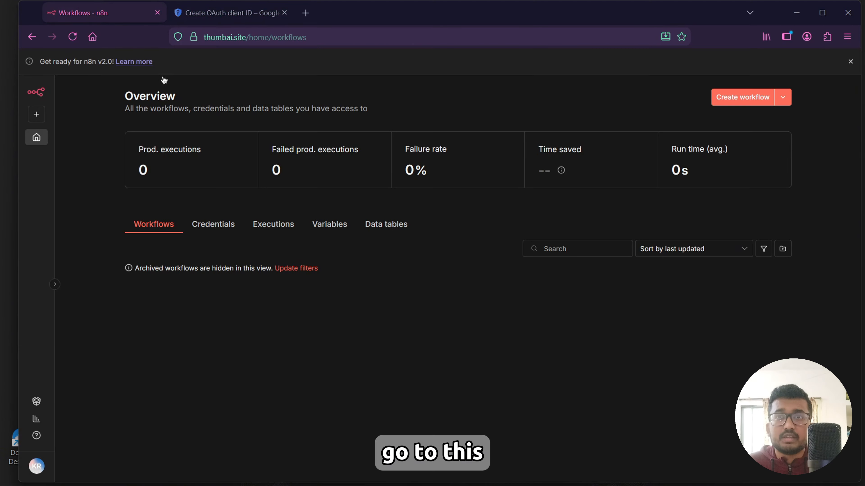
left_click(214, 224)
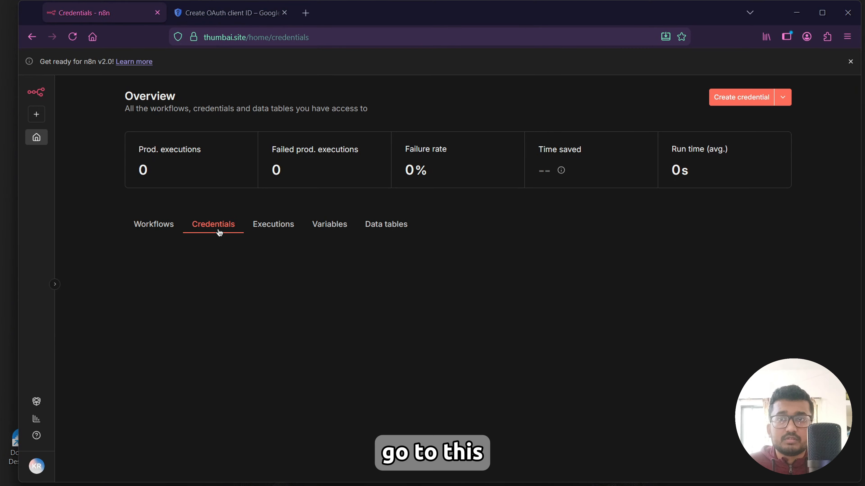
left_click(742, 97)
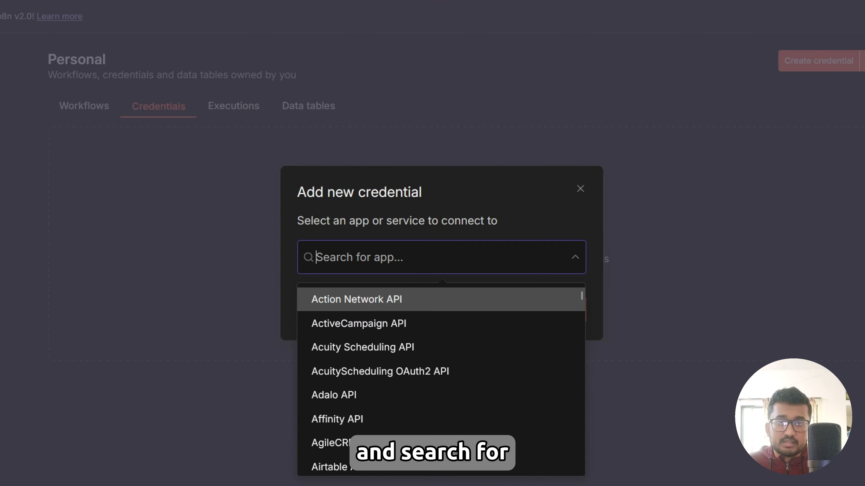
type("google ")
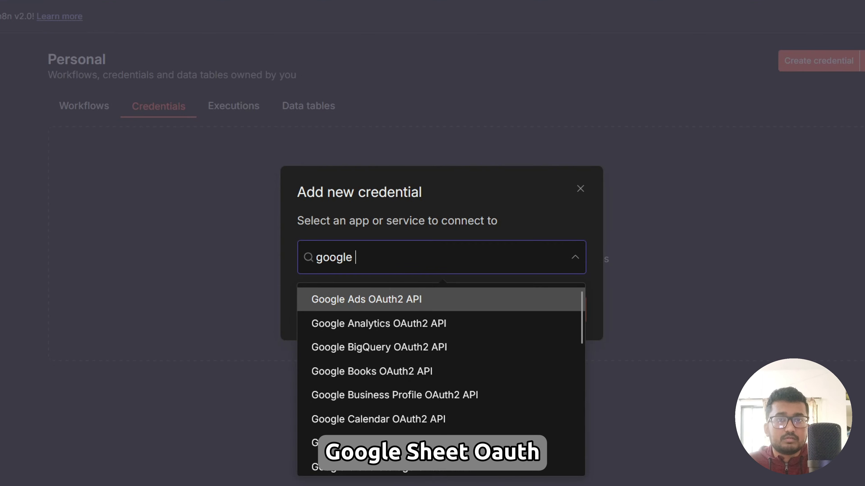
type("sheet")
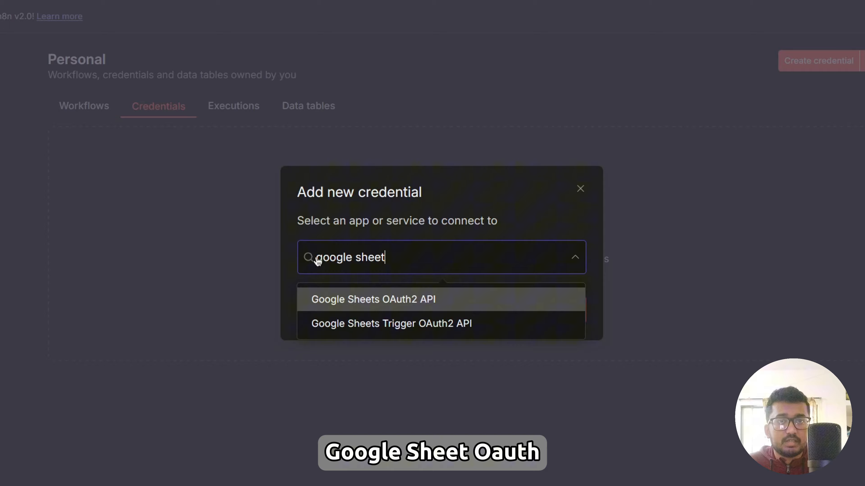
left_click(347, 300)
left_click(565, 308)
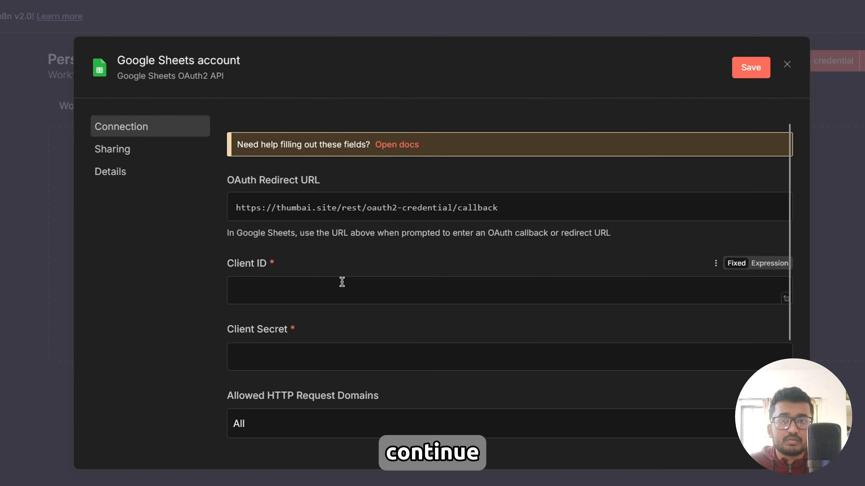
scroll(344, 285, "down", 4)
scroll(346, 286, "up", 4)
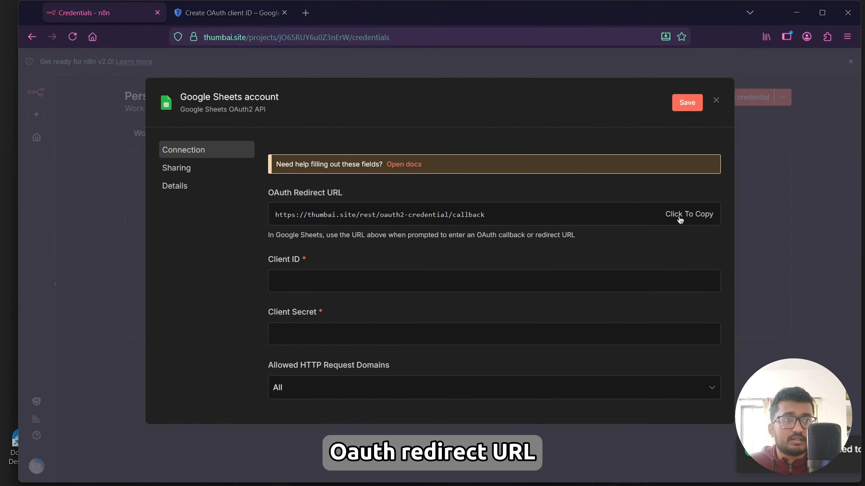
Paste the n8n callback URL as the authorized redirect URI and create the OAuth client.
left_click(227, 13)
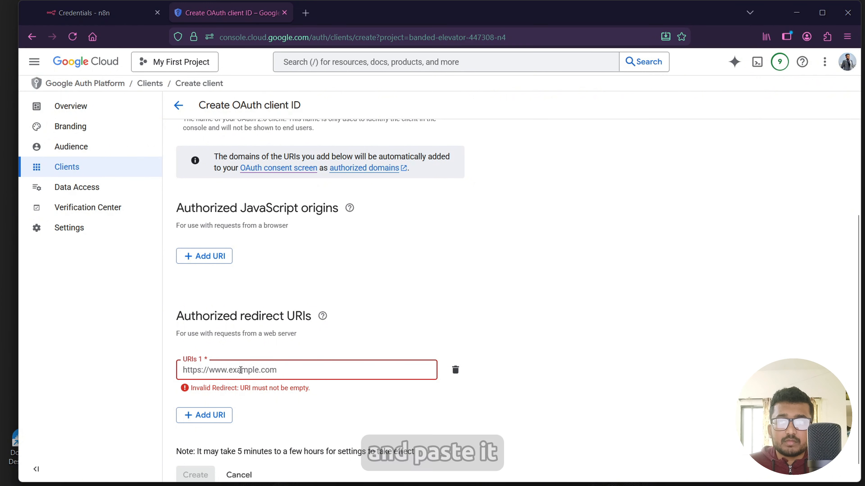
scroll(241, 370, "down", 1)
key("ctrl+v")
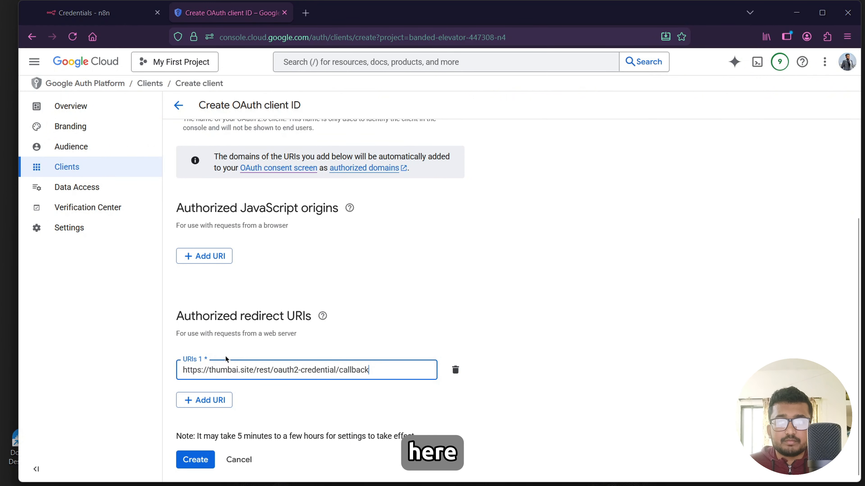
left_click(195, 460)
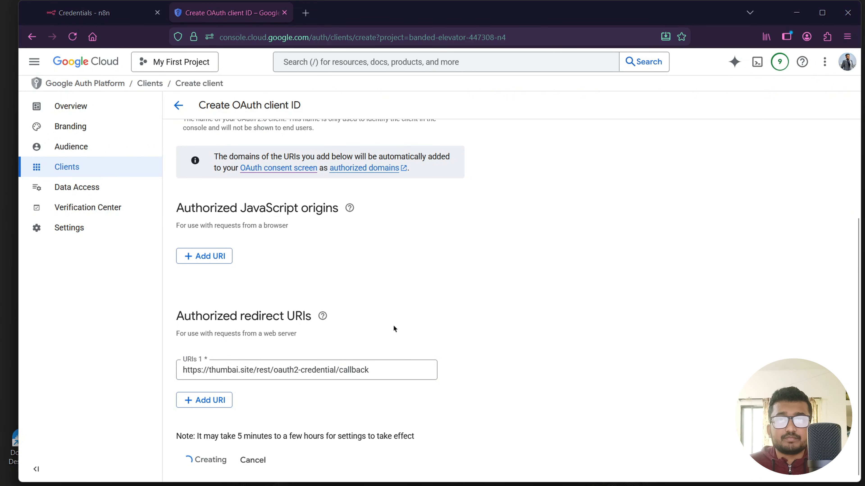
Copy the new OAuth client ID into the notepad under the client id label.
scroll(440, 270, "down", 1)
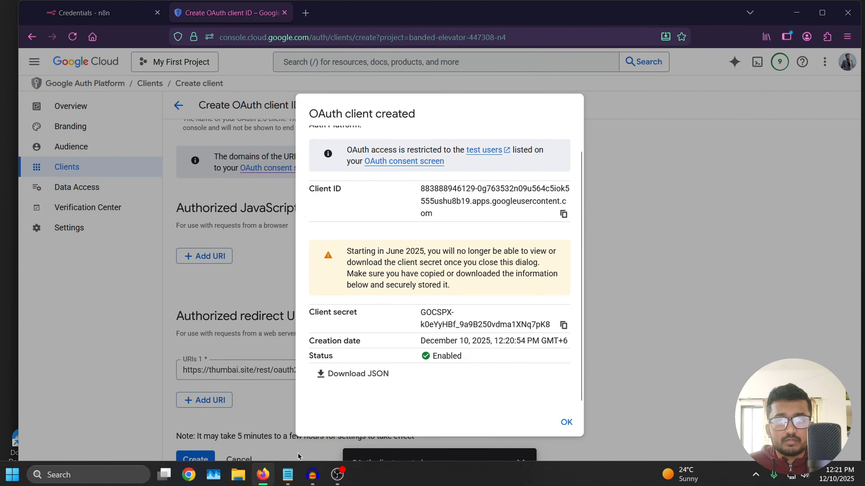
left_click(288, 472)
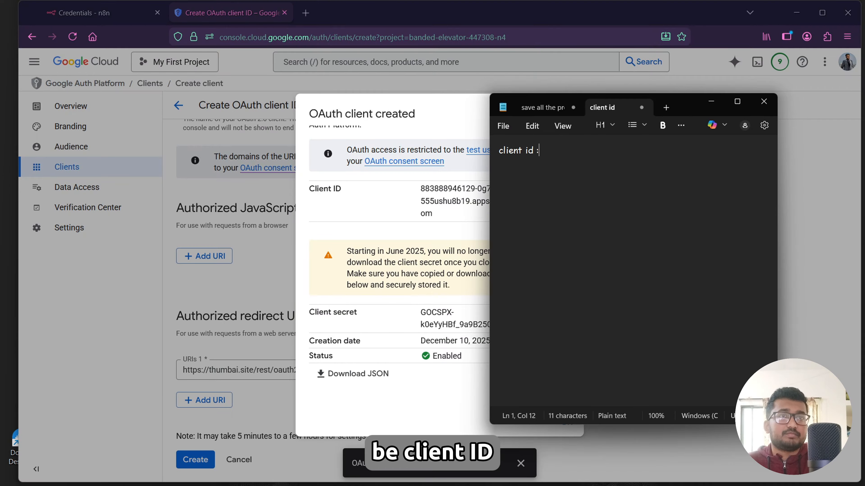
key("ctrl+v")
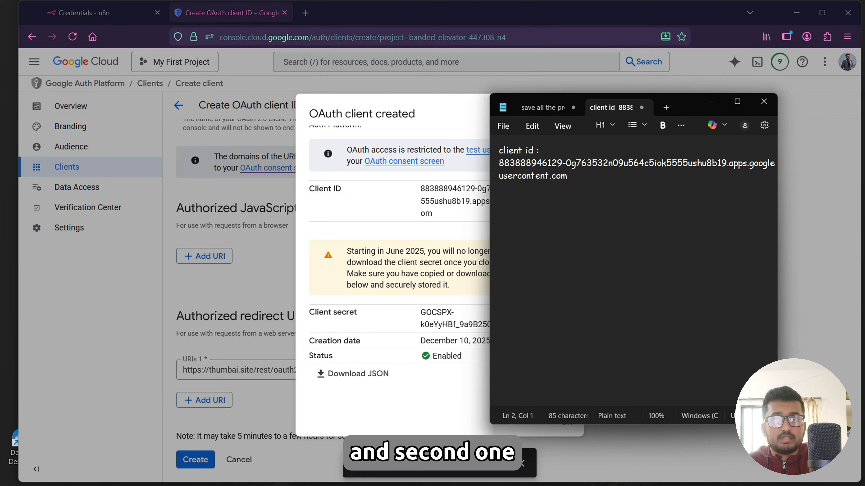
Add a client secret label in the notepad, paste the client secret beside it, and close the OAuth client created dialog.
type("client sectret:")
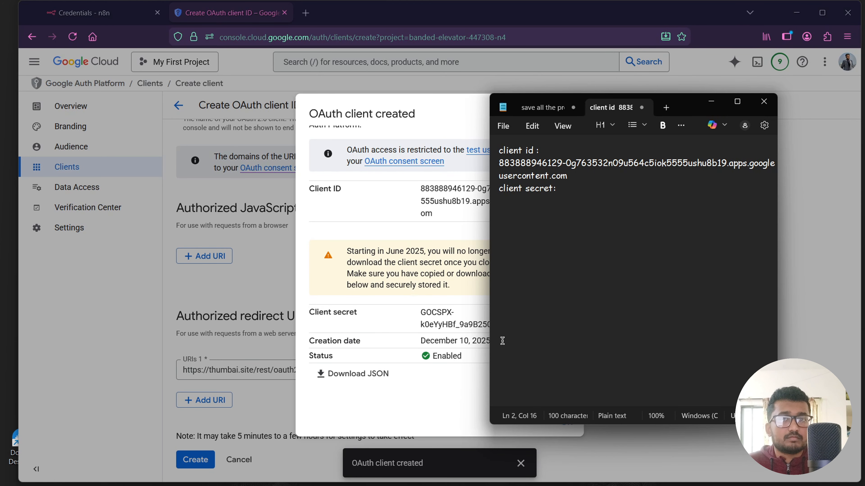
left_click(401, 314)
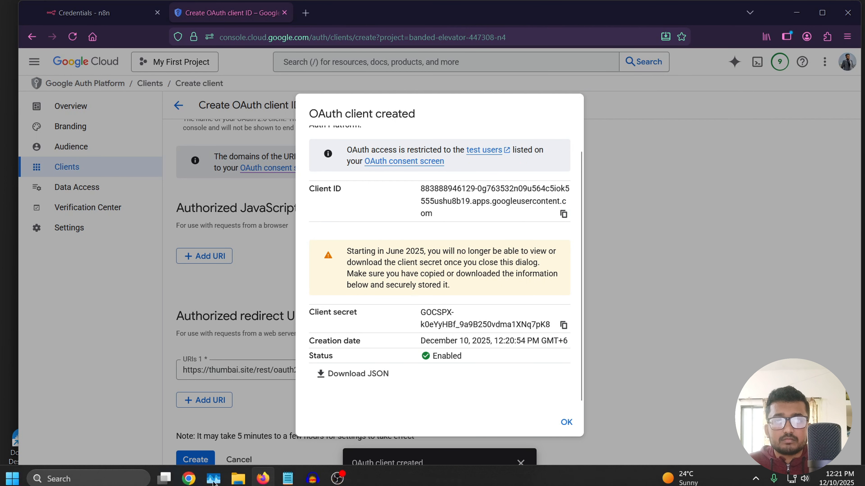
left_click(301, 473)
key("ctrl+v")
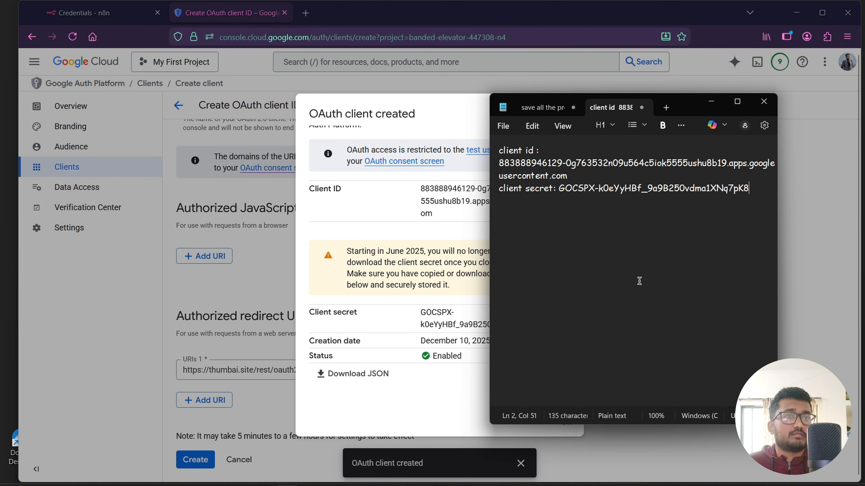
left_click(711, 101)
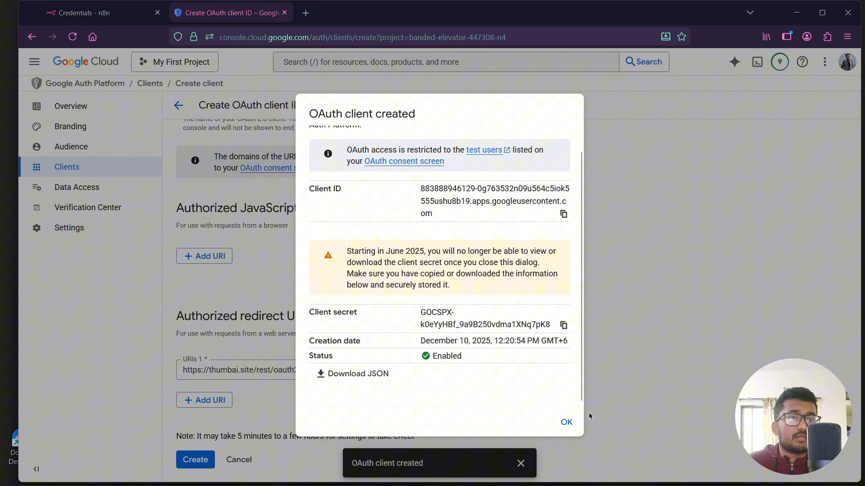
left_click(566, 422)
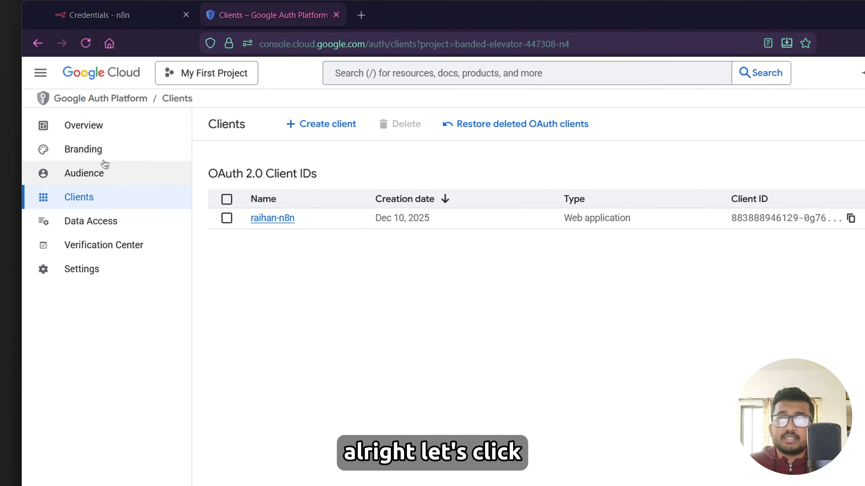
On the Audience page, add the account's Gmail address as a test user and save.
left_click(83, 148)
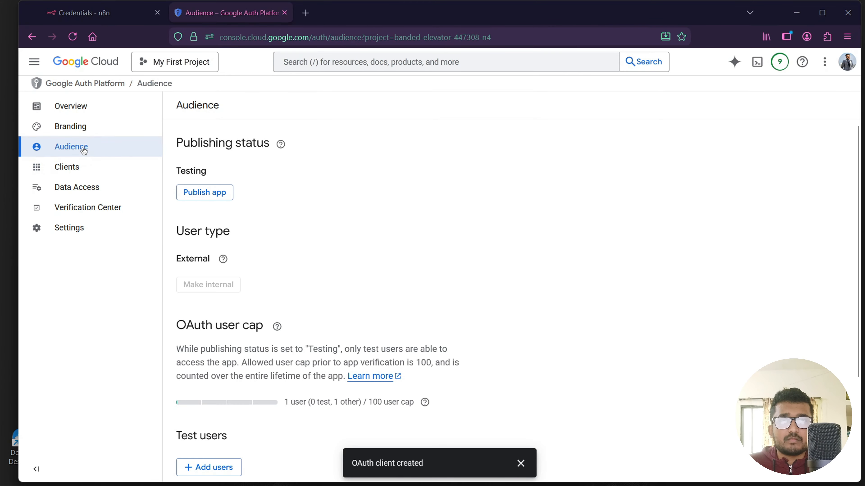
scroll(246, 259, "down", 4)
left_click(213, 335)
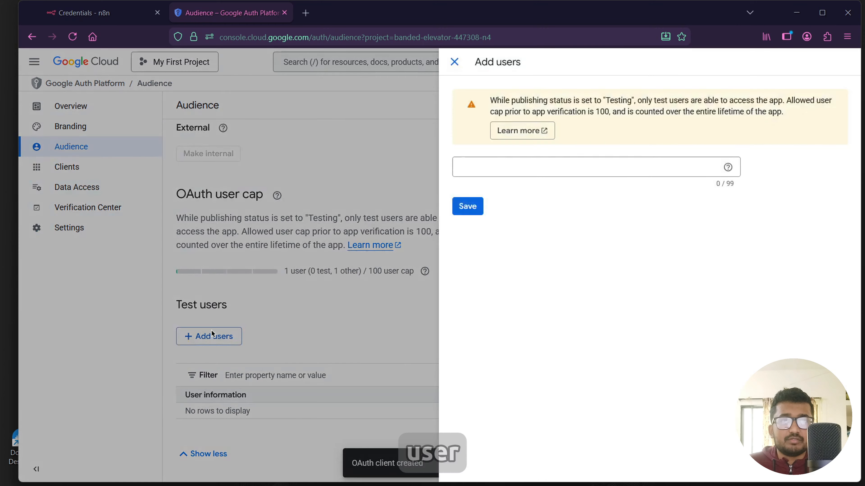
left_click(477, 172)
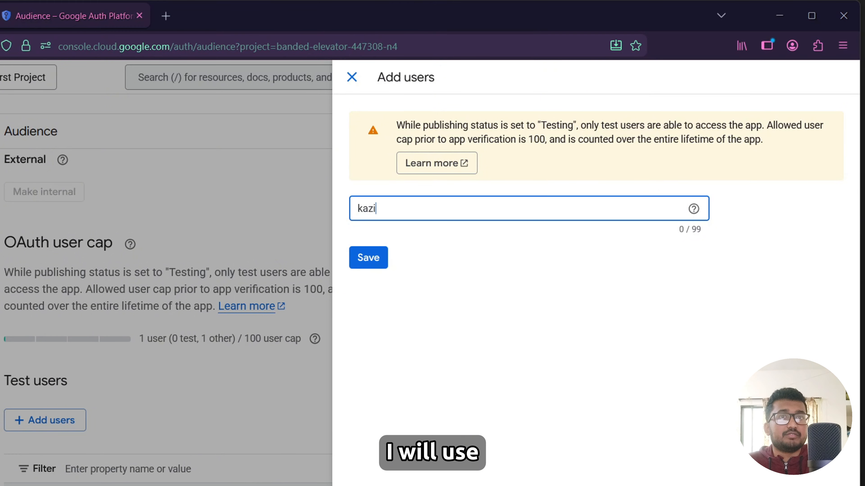
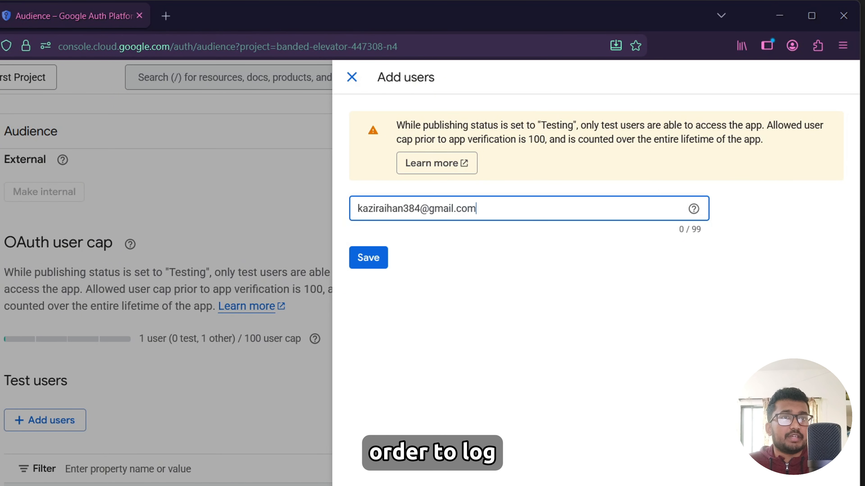
left_click(366, 264)
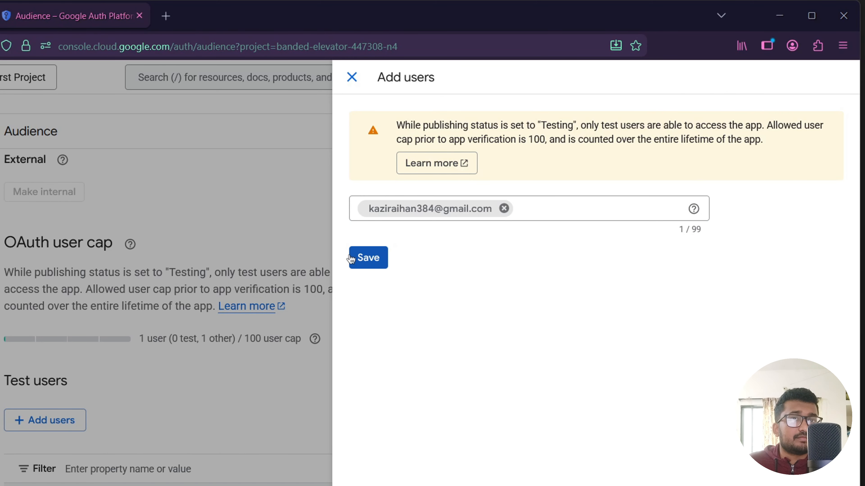
left_click(371, 261)
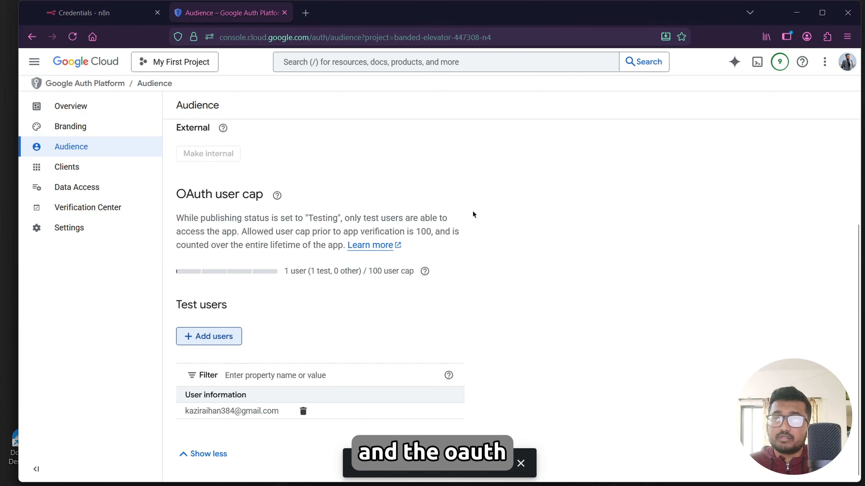
Paste the saved OAuth client ID into the Client ID field of the n8n Google Sheets credential.
left_click(120, 18)
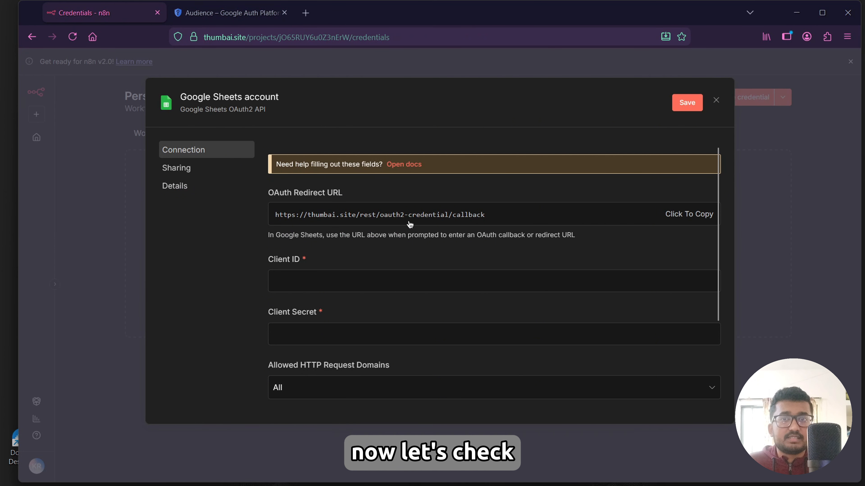
scroll(369, 257, "down", 3)
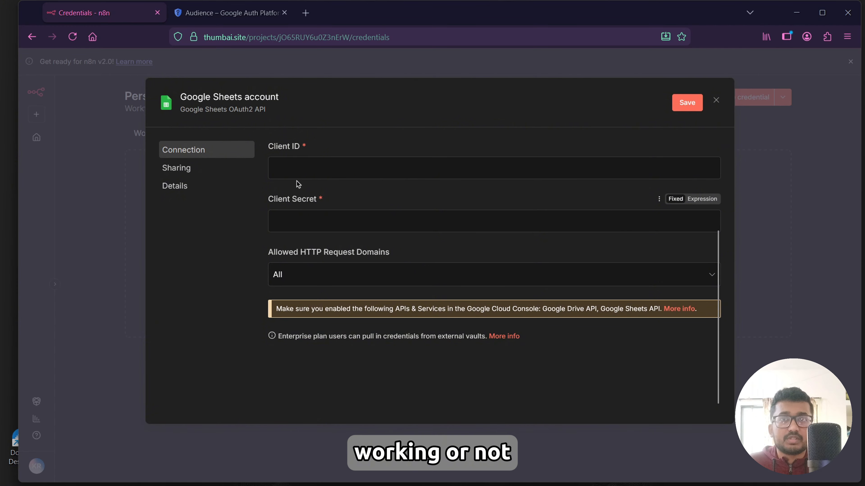
left_click(294, 169)
left_click(297, 224)
left_click(297, 169)
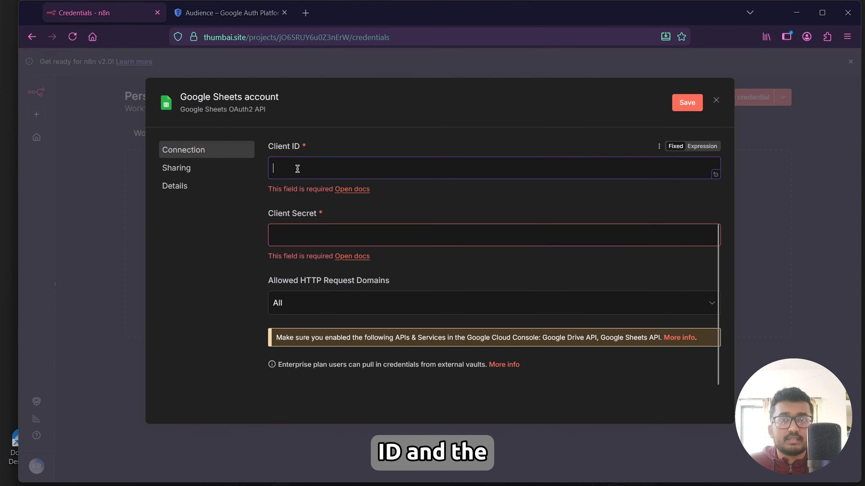
left_click(441, 477)
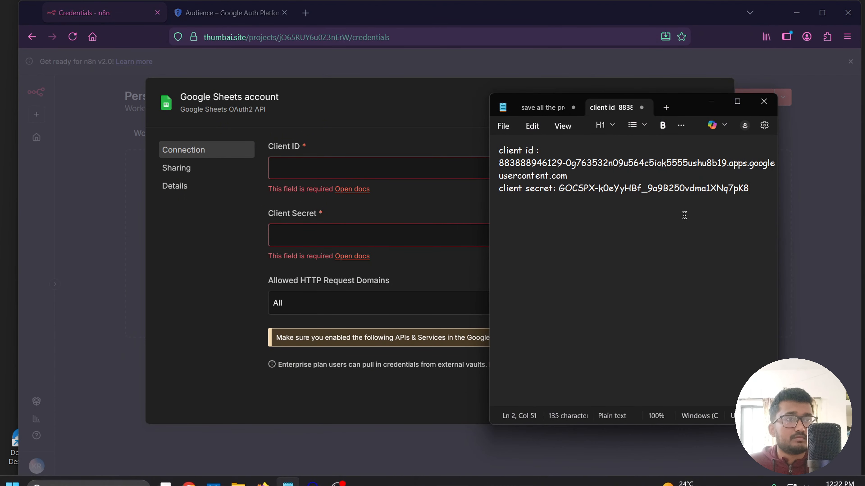
left_click_drag(567, 176, 500, 163)
key("ctrl+c")
left_click(332, 169)
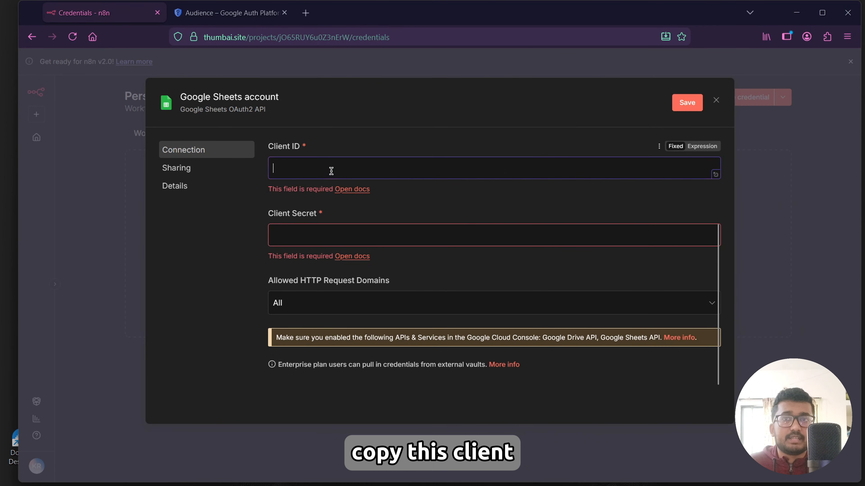
key("ctrl+v")
Paste the saved client secret into the Client Secret field and save the Google Sheets credential.
left_click(288, 476)
left_click(606, 235)
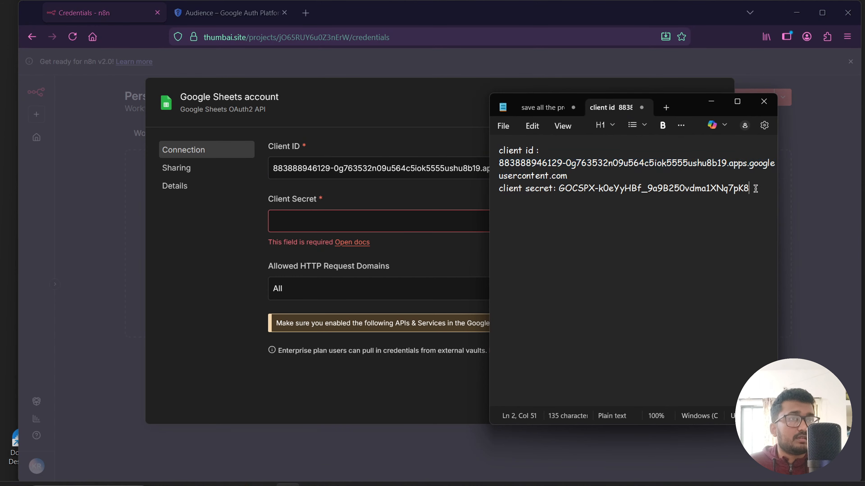
triple_click(499, 188)
left_click_drag(498, 188, 561, 190)
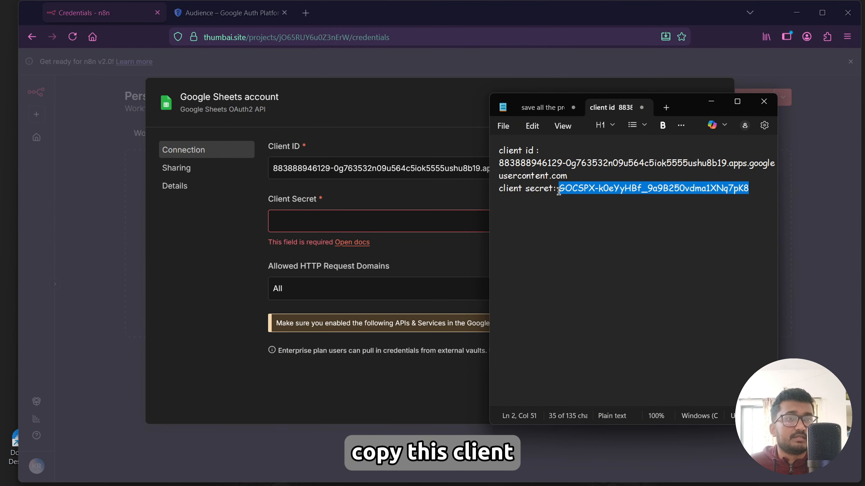
key("ctrl+c")
left_click(311, 223)
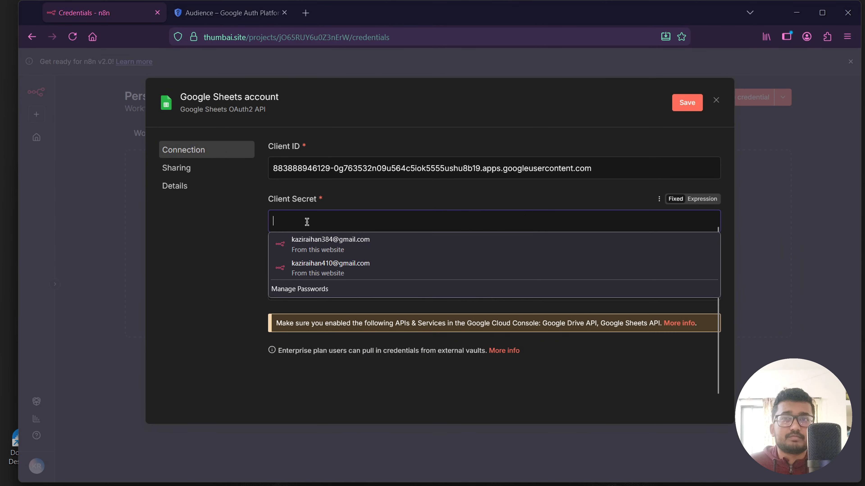
key("ctrl+v")
left_click(687, 103)
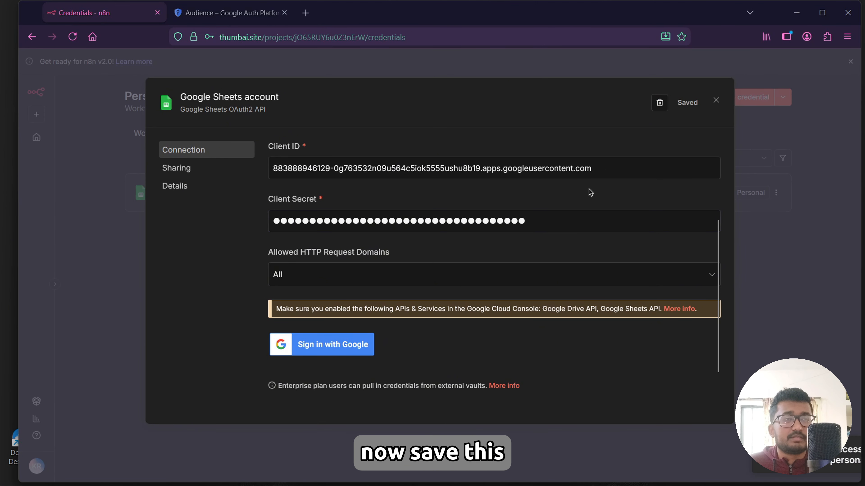
Sign in with Google for the credential, continue past the unverified-app warning, grant all access, and close the windows.
left_click(330, 344)
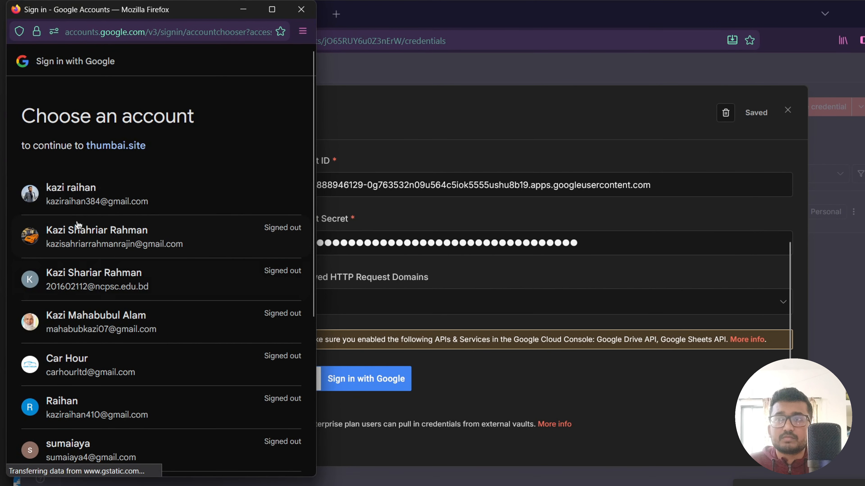
left_click(85, 201)
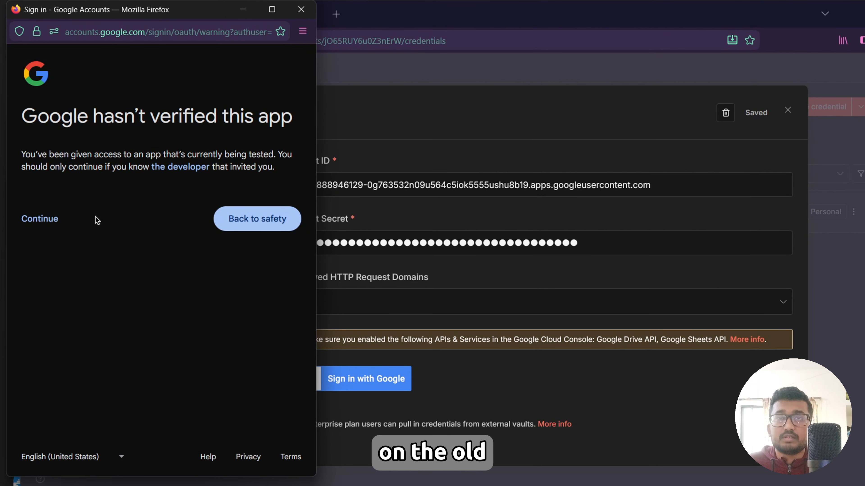
left_click(47, 220)
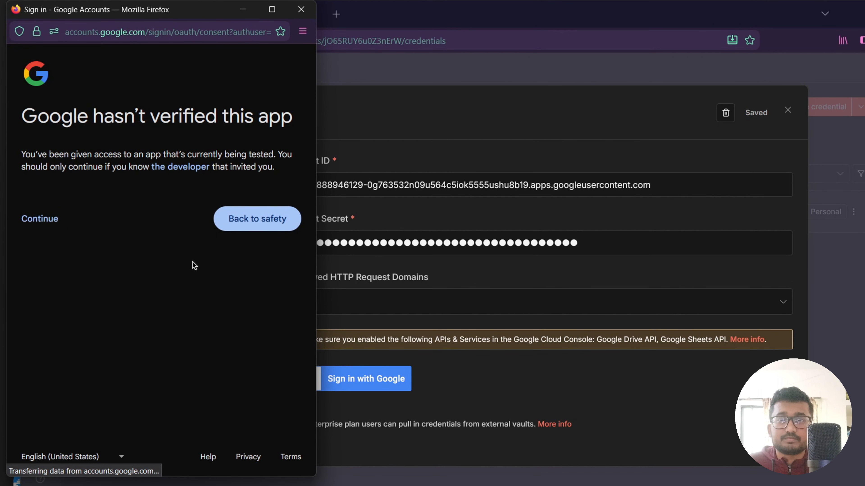
left_click(41, 245)
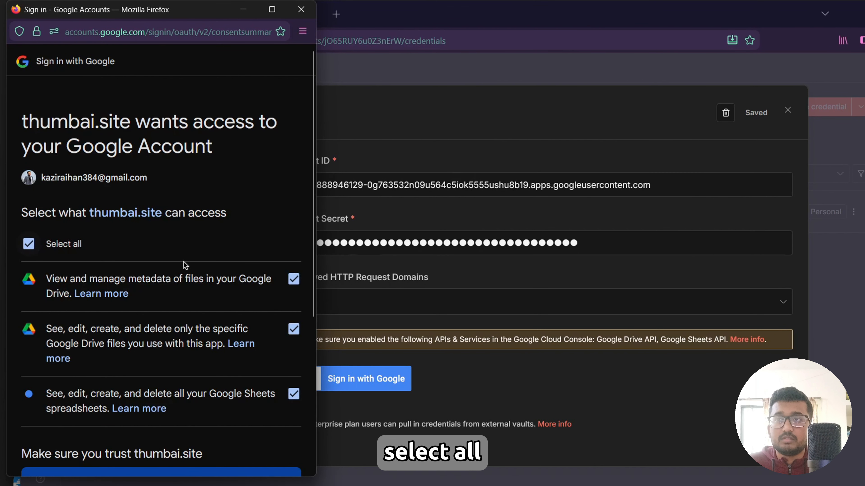
scroll(183, 264, "down", 5)
left_click(238, 423)
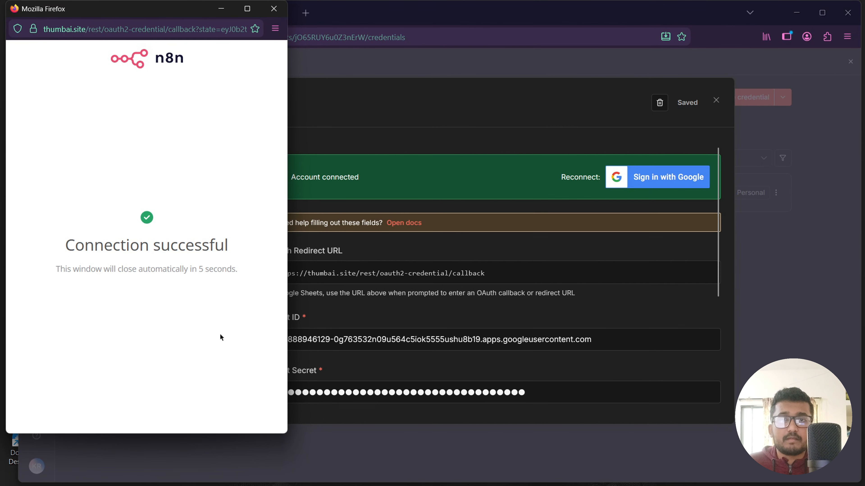
left_click(266, 13)
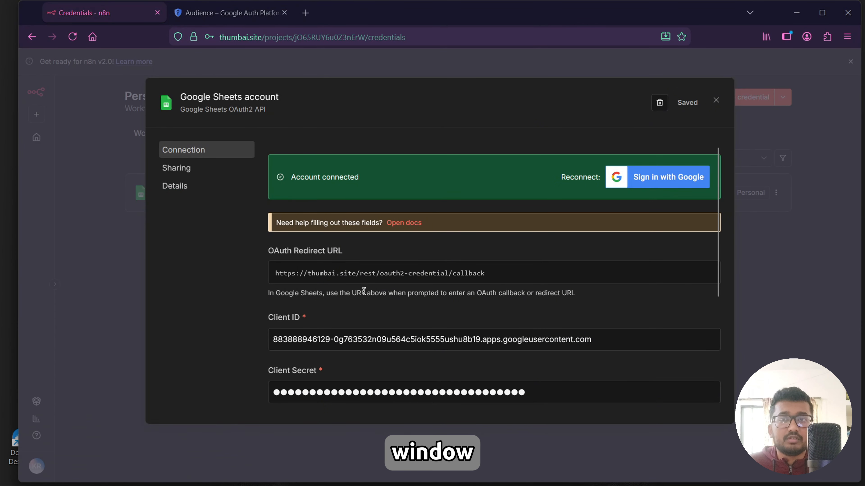
left_click(716, 101)
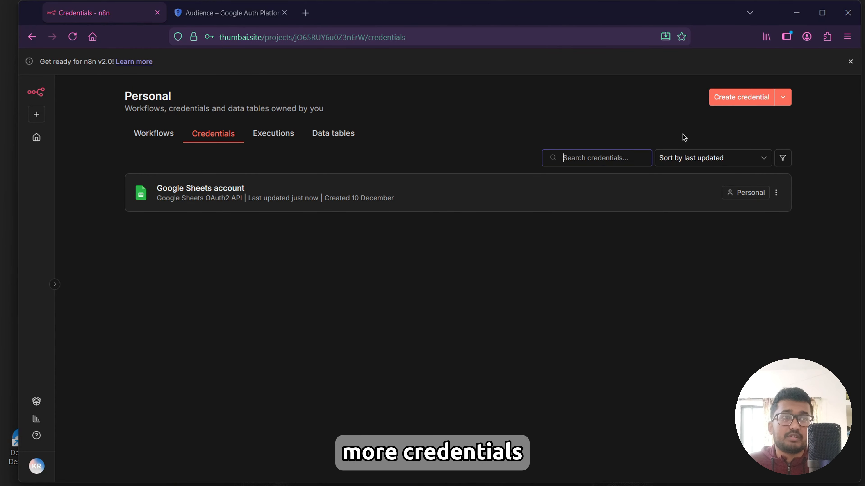
Create a new credential by searching google calen and choosing Google Calendar OAuth2 API.
left_click(734, 102)
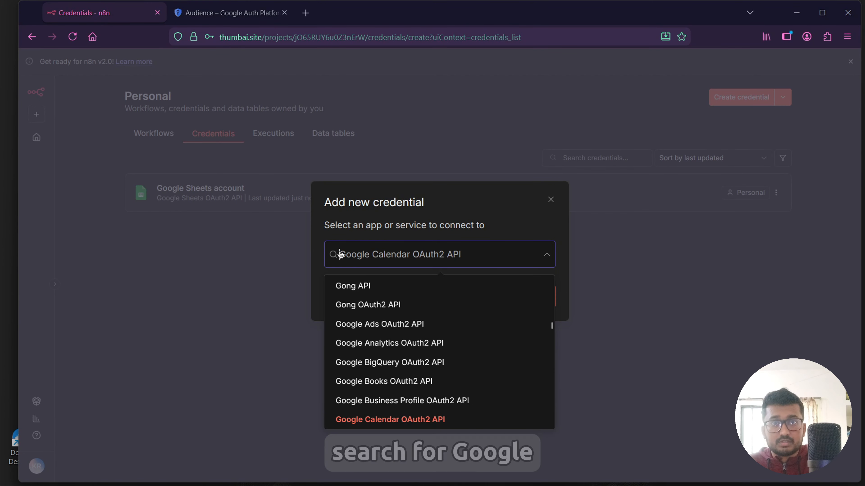
type("google ")
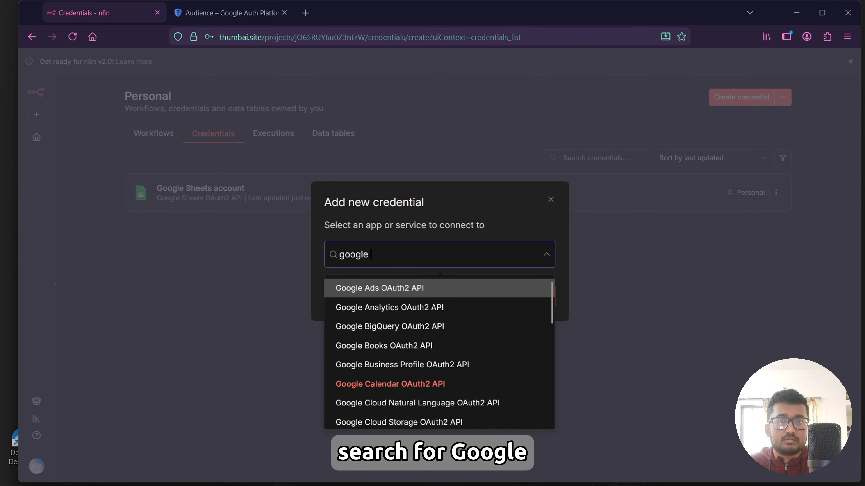
type("calen")
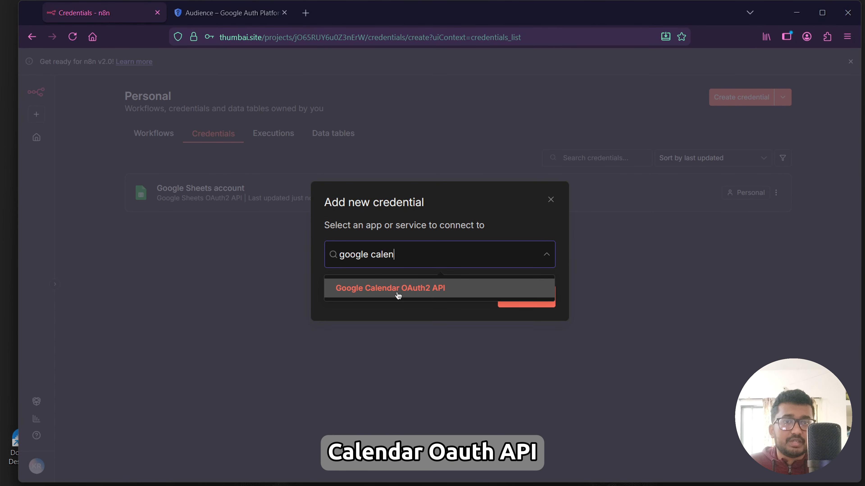
left_click(398, 295)
left_click(514, 300)
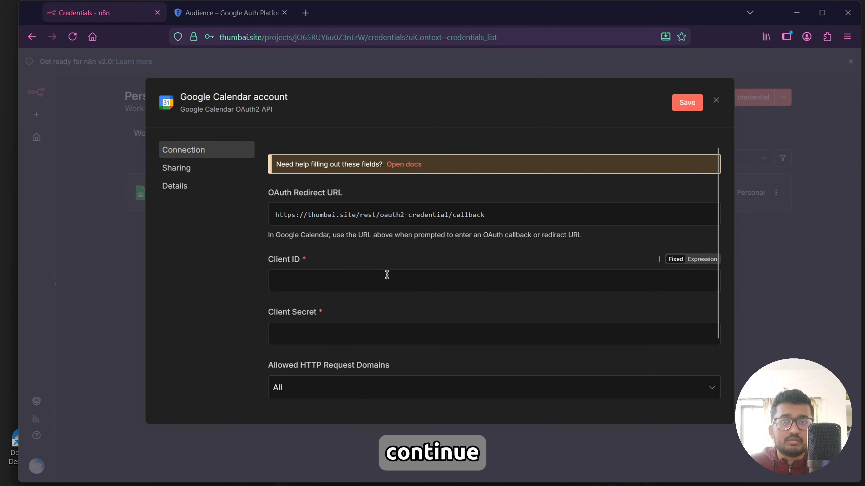
Paste the saved OAuth client ID into the Client ID field of the Google Calendar credential.
left_click(288, 483)
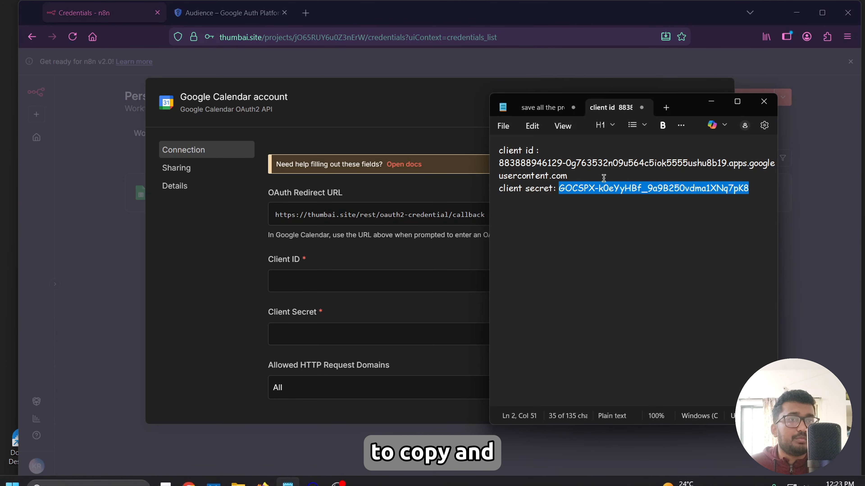
left_click_drag(567, 176, 496, 165)
left_click(388, 282)
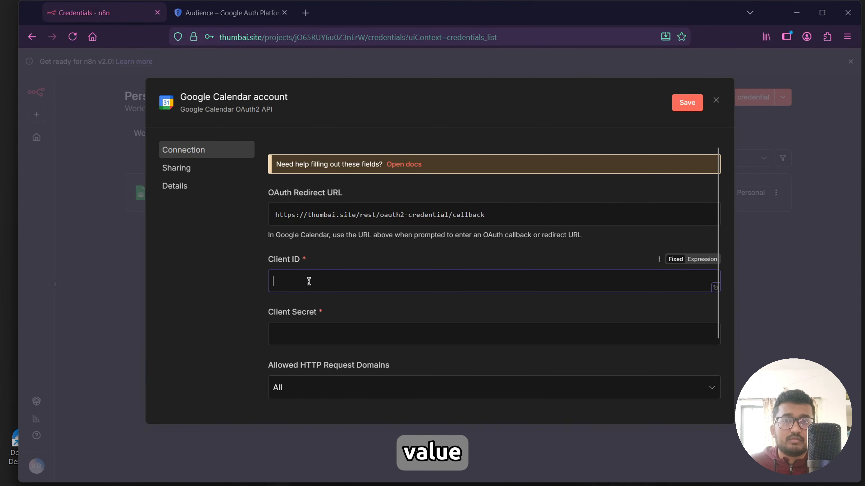
key("ctrl+v")
Paste the saved client secret into the Client Secret field, save the Google Calendar credential, and decline saving the password.
left_click(287, 473)
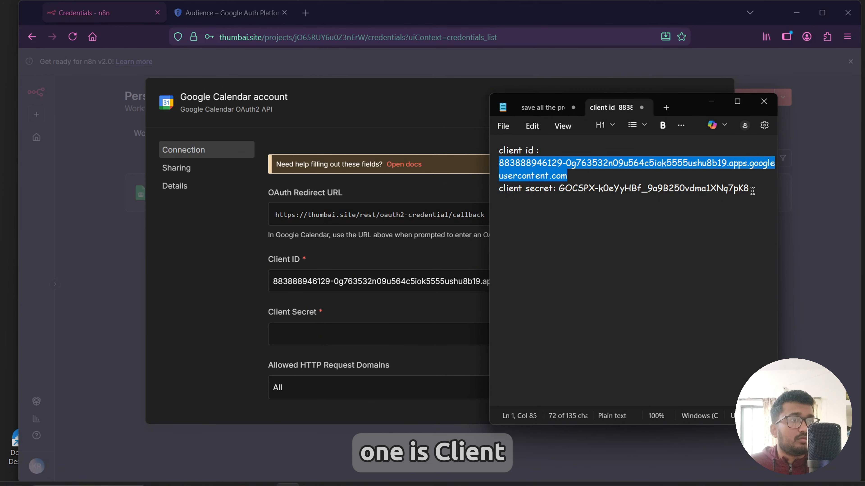
left_click_drag(749, 189, 558, 189)
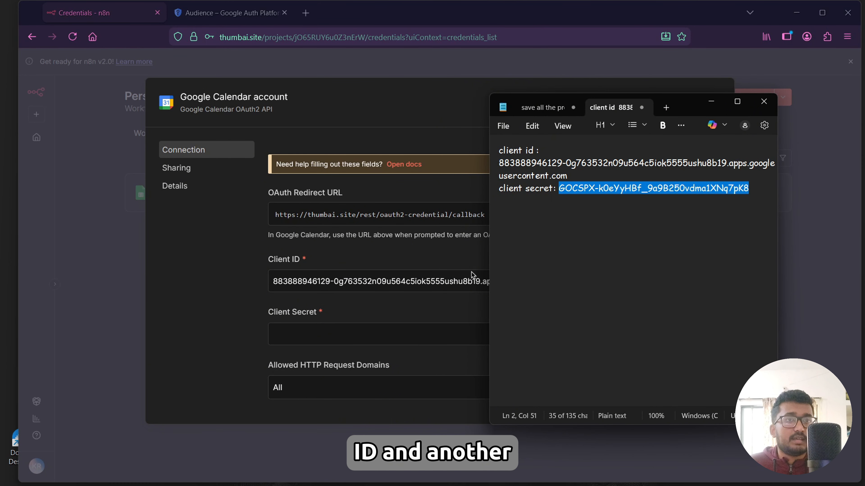
left_click(302, 336)
key("ctrl+v")
left_click(686, 103)
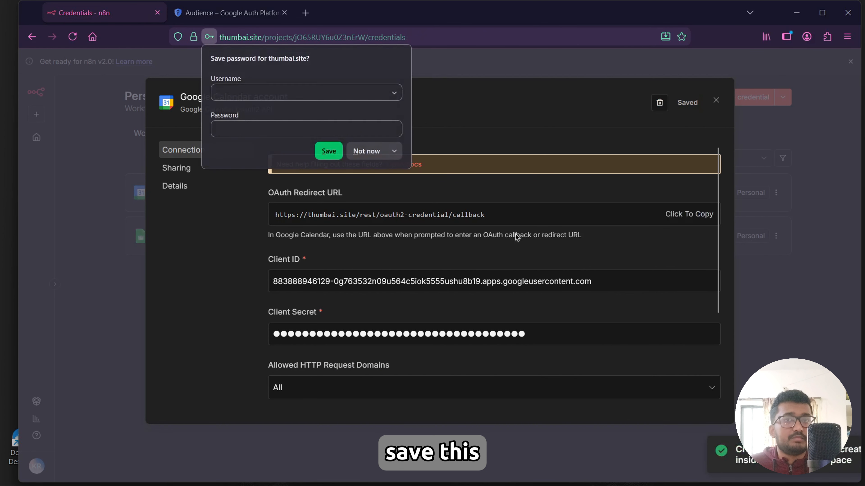
left_click(362, 152)
Sign in with Google for the Calendar credential, continue past the unverified-app warning, grant all access, and close the windows.
scroll(452, 244, "down", 4)
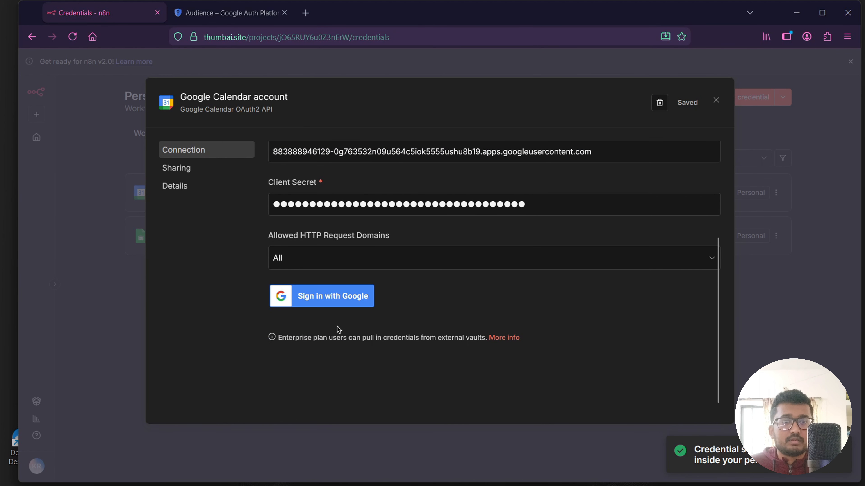
left_click(321, 297)
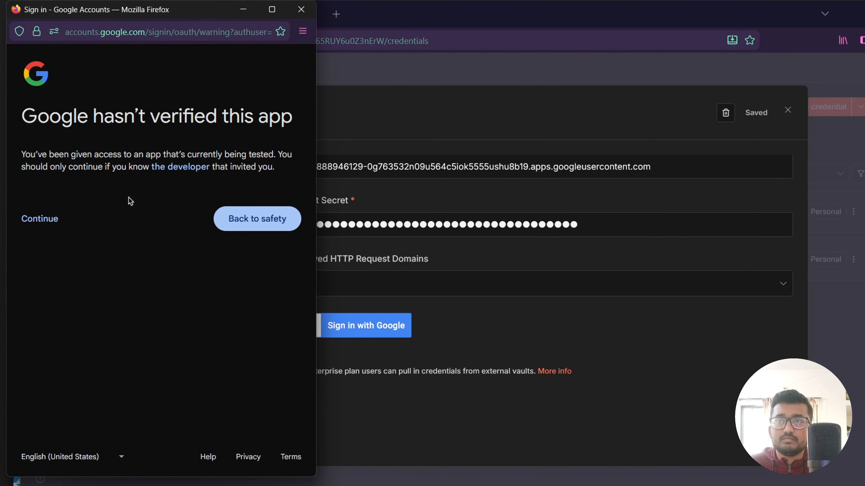
left_click(42, 220)
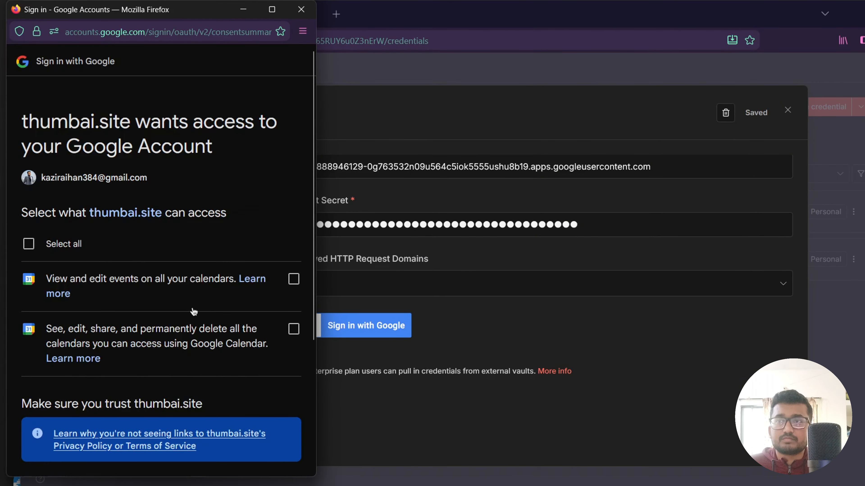
left_click(29, 244)
scroll(193, 303, "down", 5)
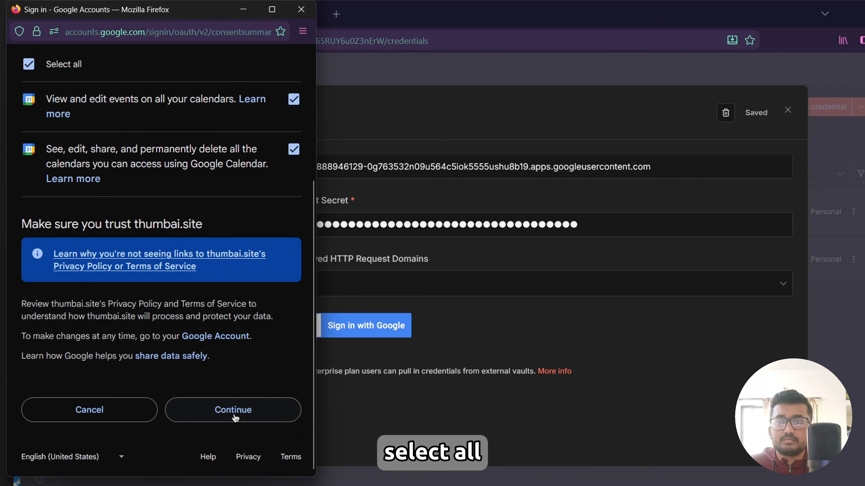
left_click(241, 405)
left_click(300, 9)
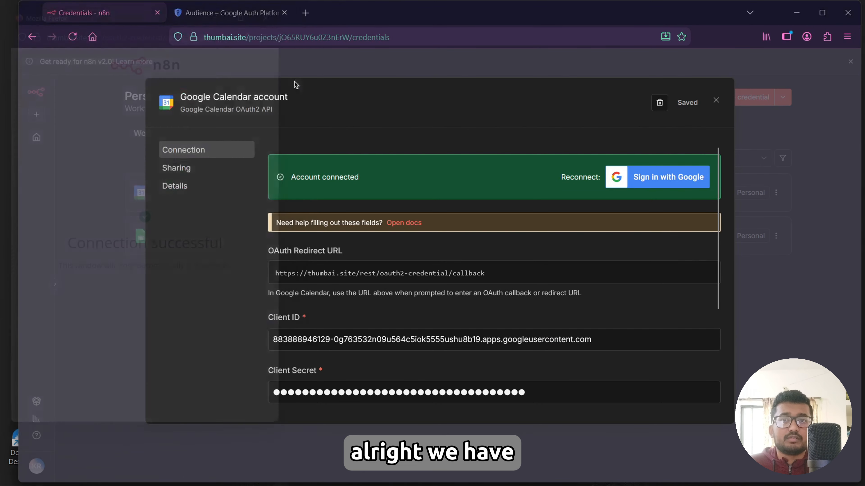
left_click(715, 101)
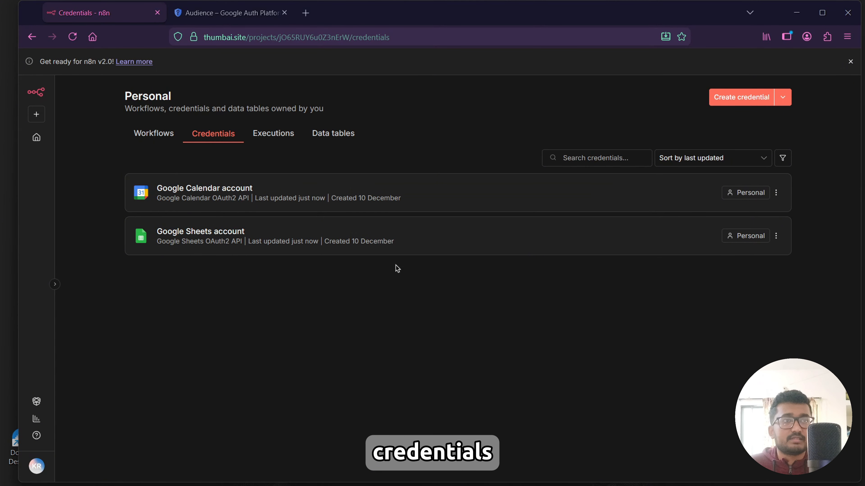
Create a new credential by searching gmail and choosing Gmail OAuth2 API.
left_click(727, 102)
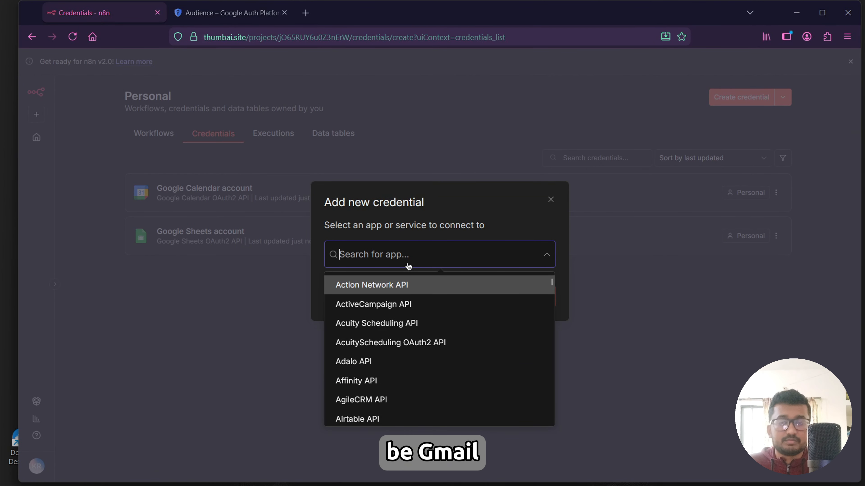
type("gmail")
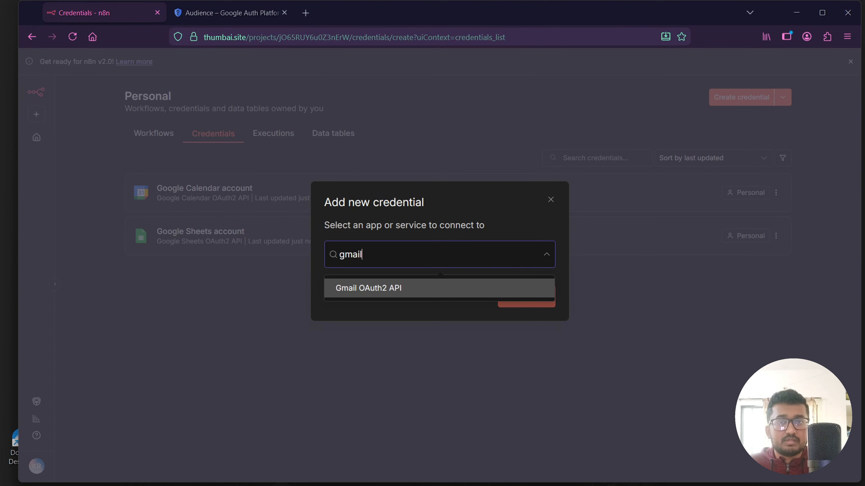
left_click(396, 295)
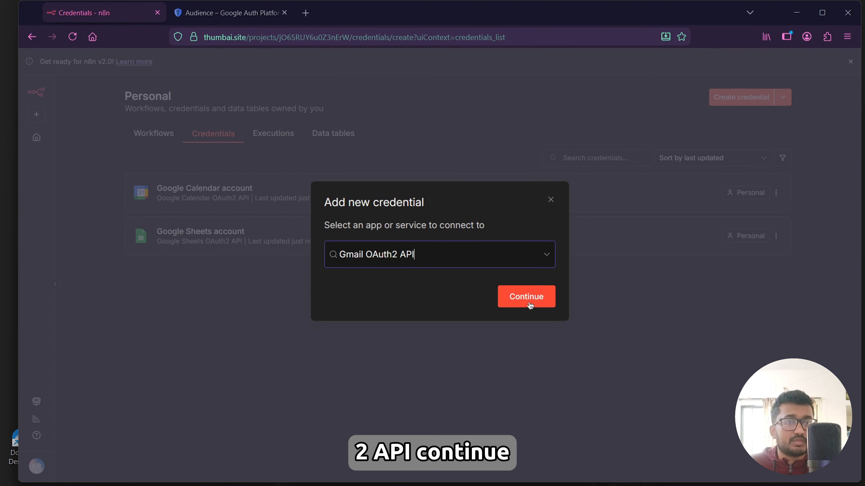
left_click(529, 303)
Copy the saved OAuth client ID from the notes and paste it into the Gmail credential's Client ID field.
scroll(371, 300, "down", 3)
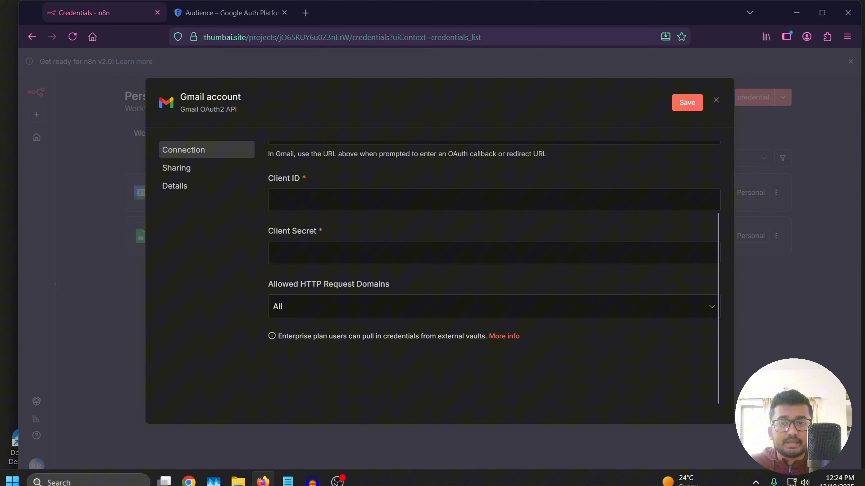
left_click(290, 477)
left_click(614, 219)
left_click_drag(573, 176, 491, 167)
key("ctrl+c")
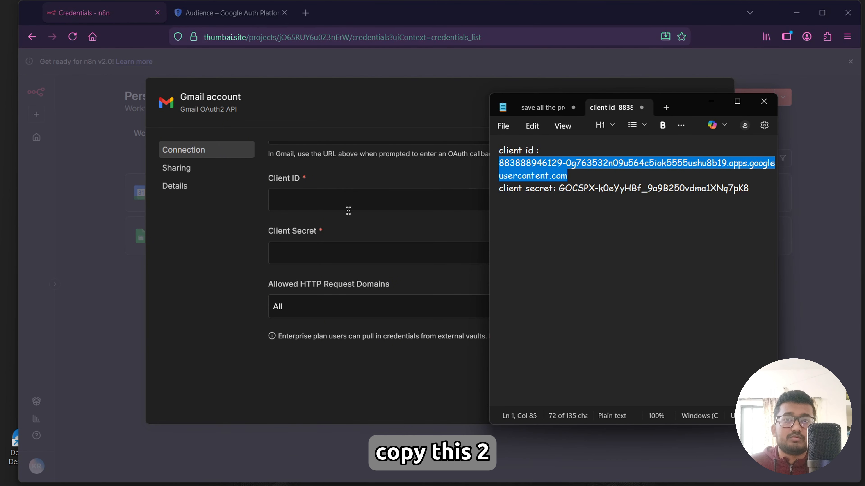
left_click(348, 208)
key("ctrl+v")
Copy the saved client secret, paste it into the Client Secret field, and save the Gmail credential.
left_click(288, 473)
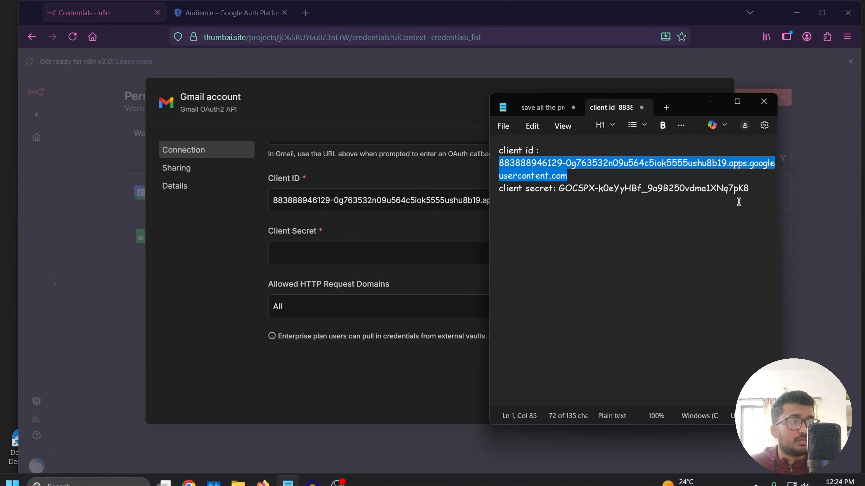
left_click_drag(749, 188, 589, 190)
key("ctrl+c")
left_click(344, 253)
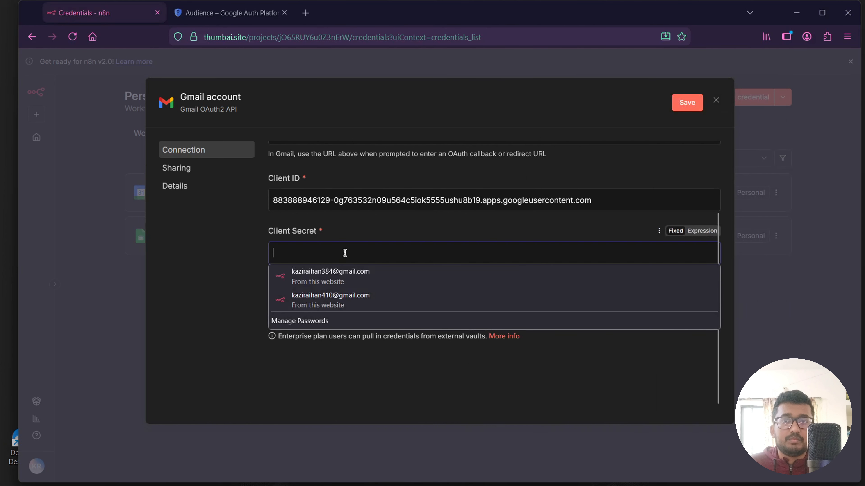
key("ctrl+v")
left_click(687, 102)
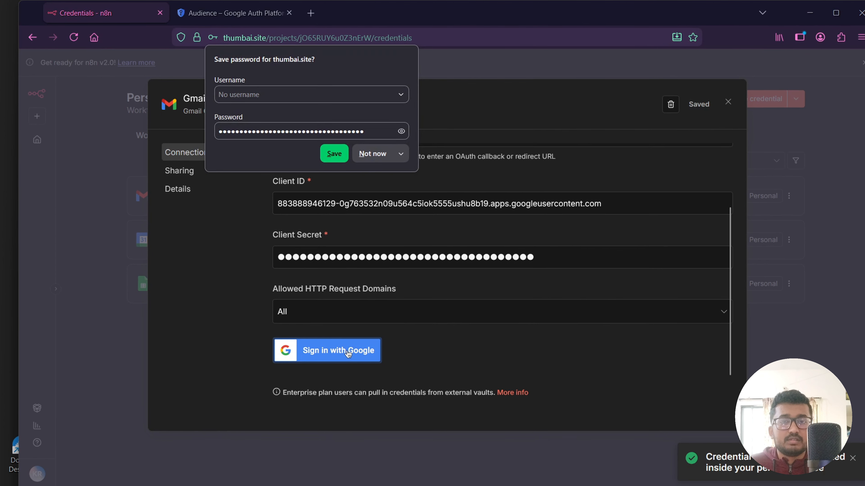
Sign in with Google for the Gmail credential, continue past the unverified-app warning, grant all access, and close the dialog.
left_click(348, 355)
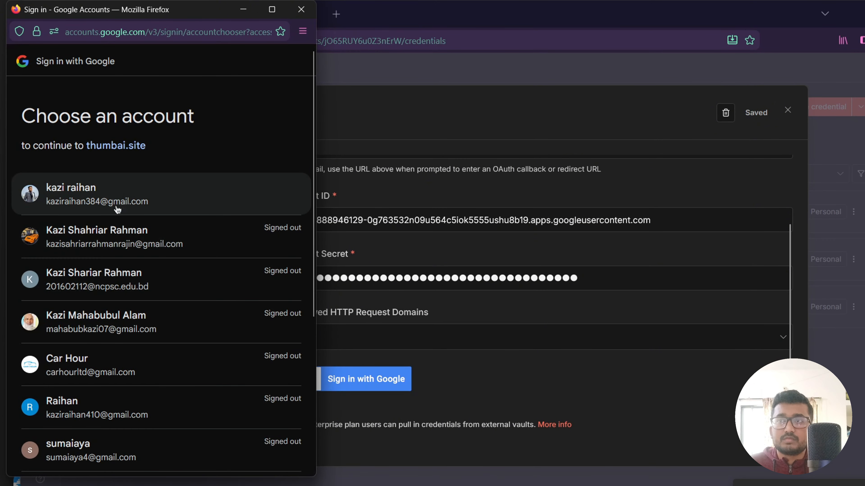
left_click(118, 209)
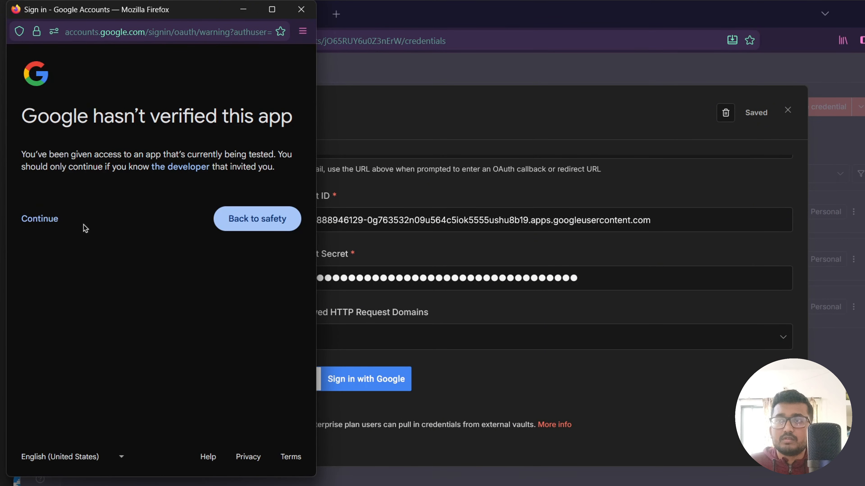
left_click(67, 221)
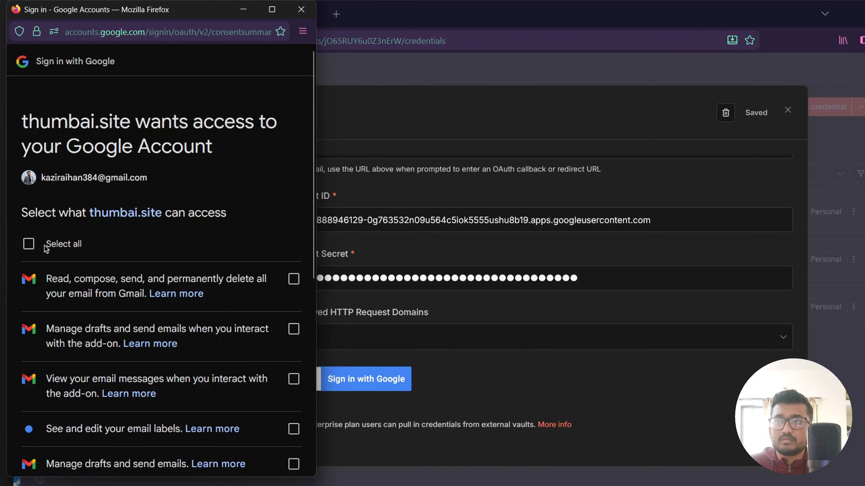
scroll(193, 264, "down", 10)
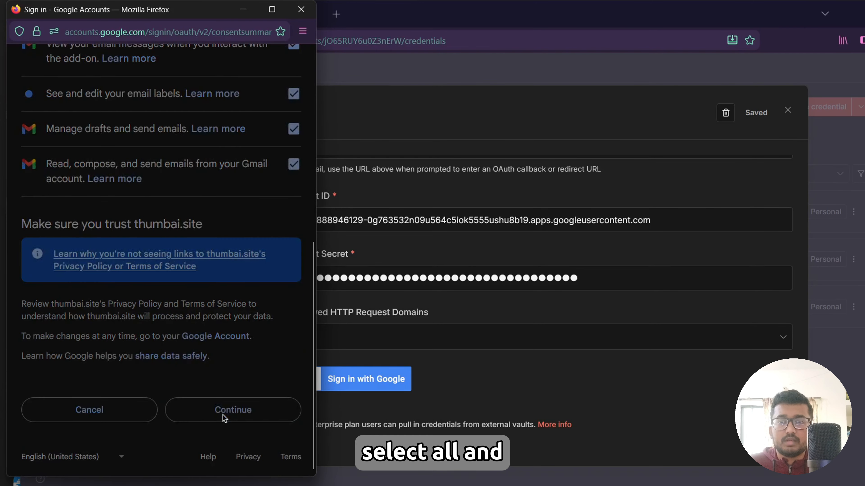
left_click(222, 411)
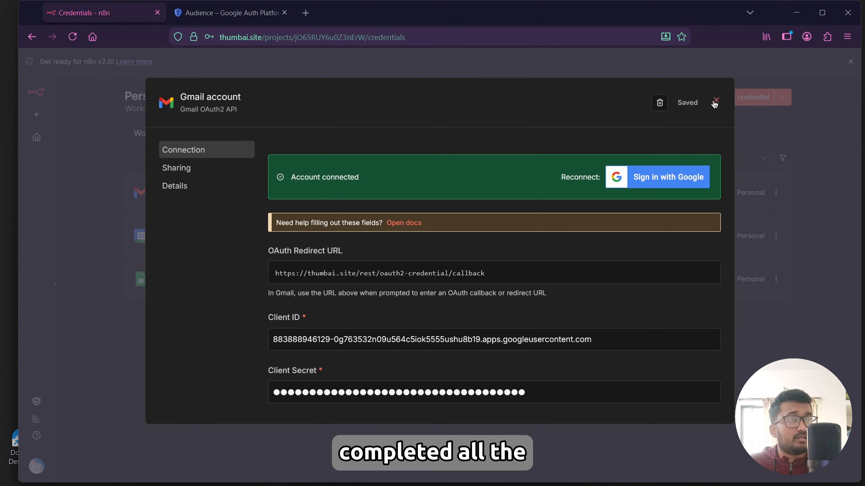
left_click(716, 101)
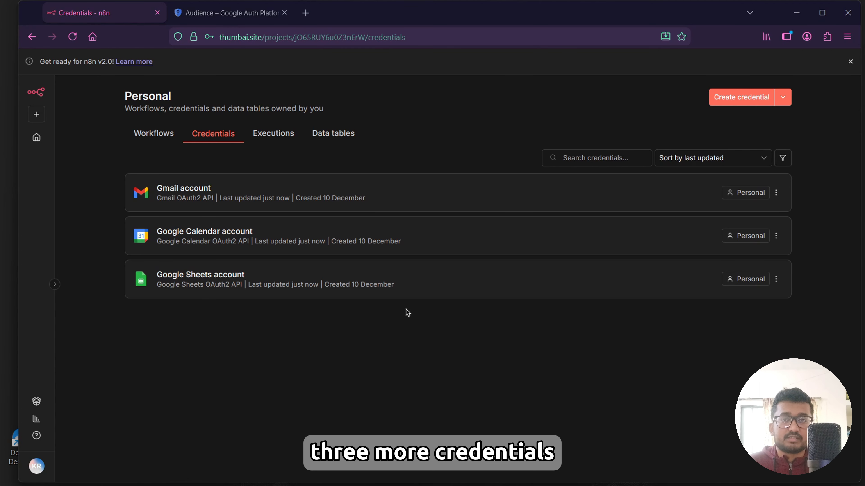
Search the web for gemini api in a new tab and open the API keys page in Google AI Studio.
left_click(296, 21)
type("gemini api")
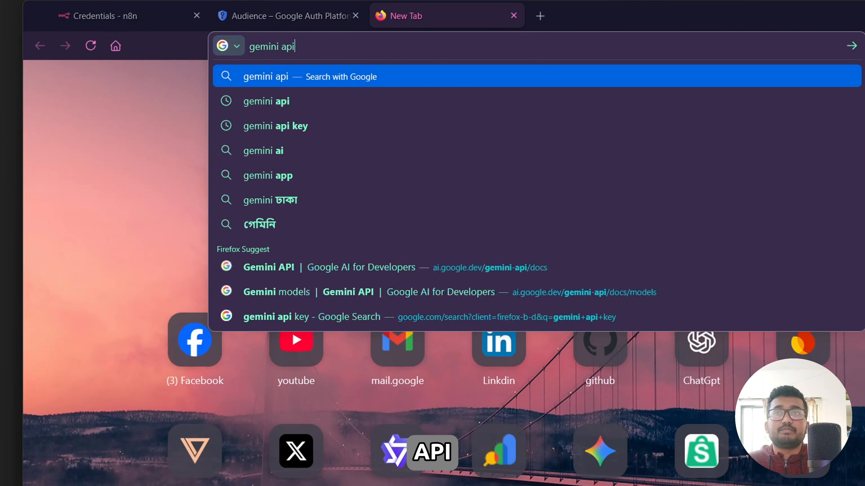
key("Return")
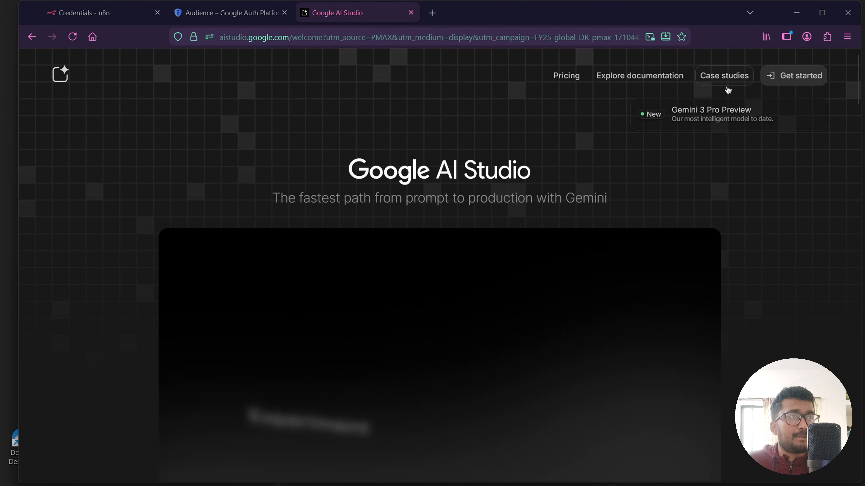
left_click(782, 81)
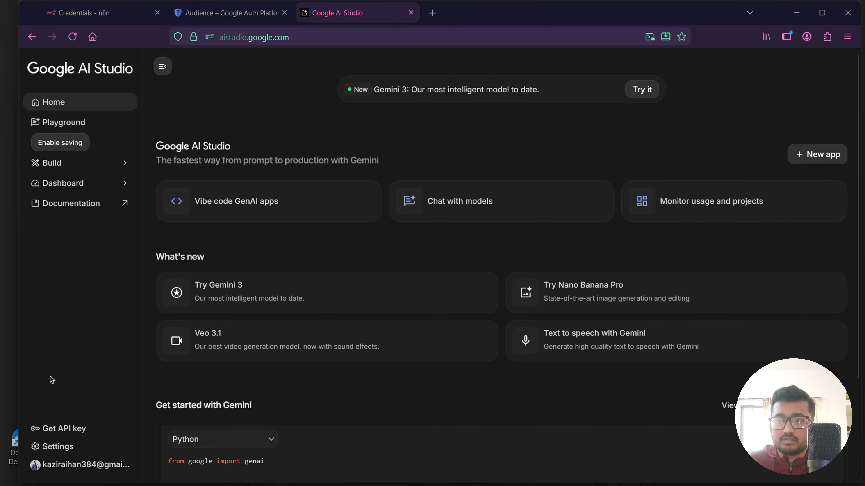
left_click(59, 430)
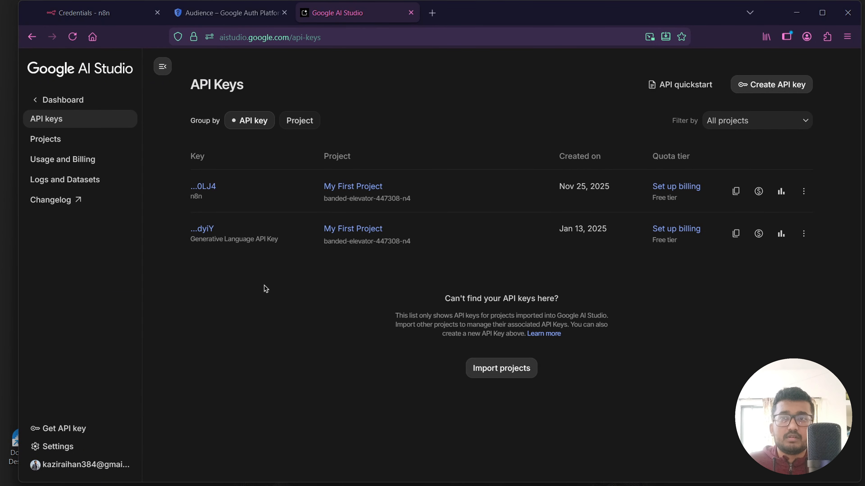
Create a new API key assigned to the My First Project cloud project.
left_click(770, 84)
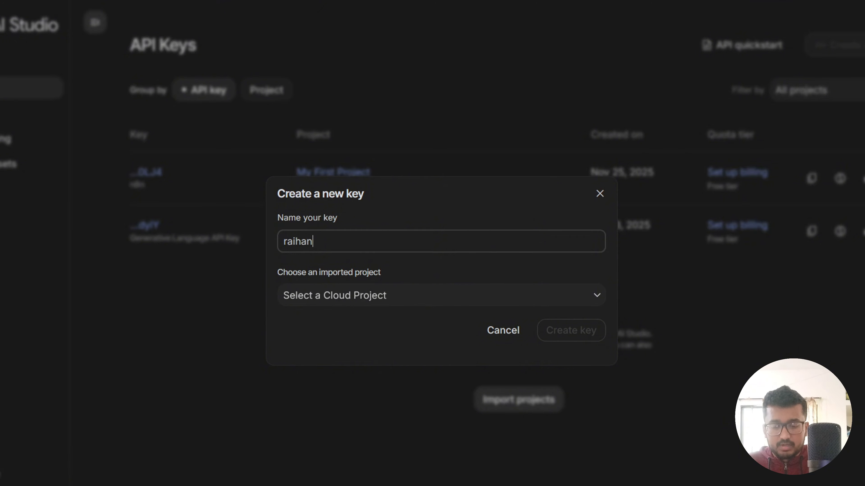
left_click(381, 300)
left_click(323, 379)
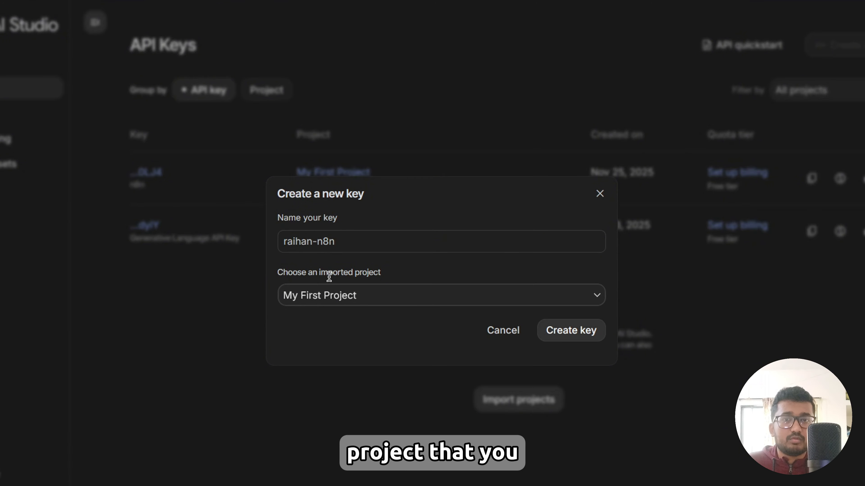
left_click(571, 332)
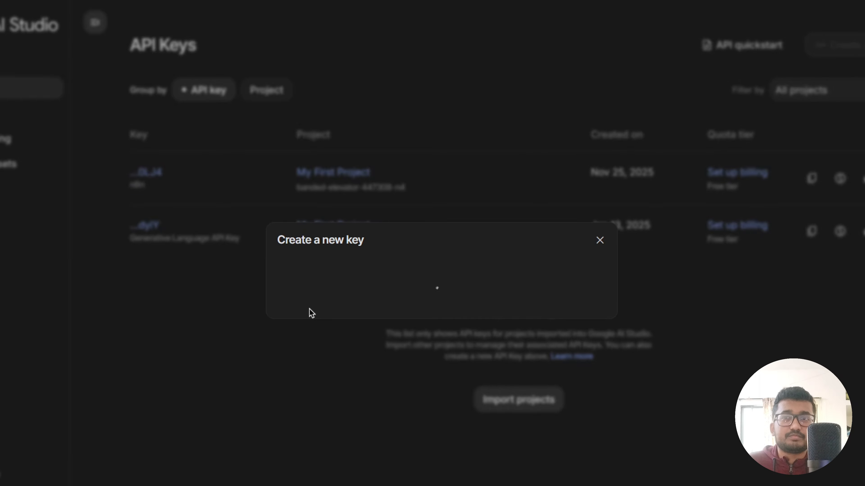
Open the new key's details, copy the API key, and paste it into the notes file under a gemini api key label.
left_click(149, 172)
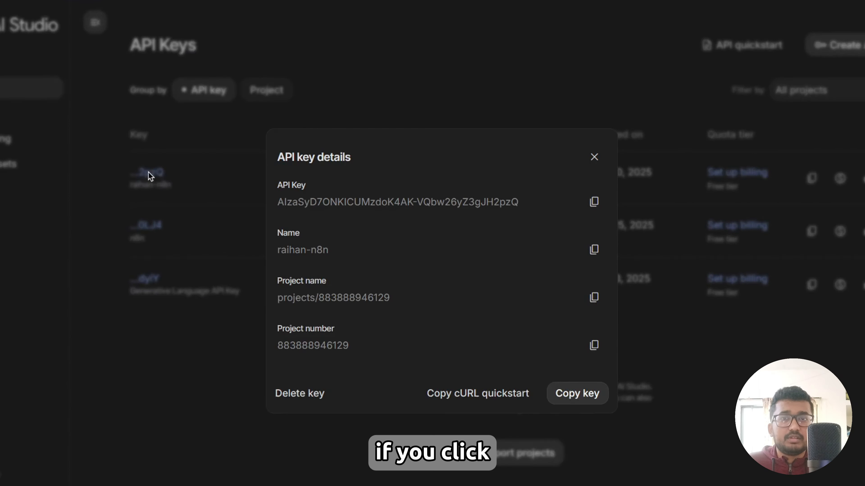
left_click(594, 203)
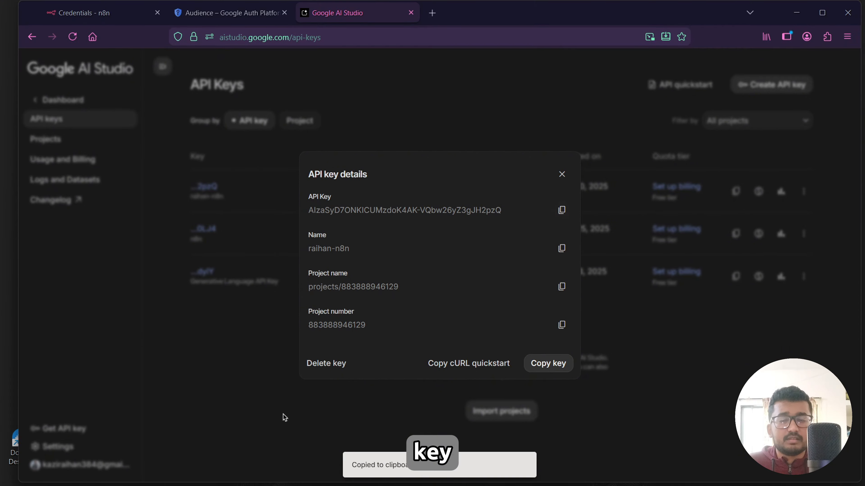
left_click(293, 473)
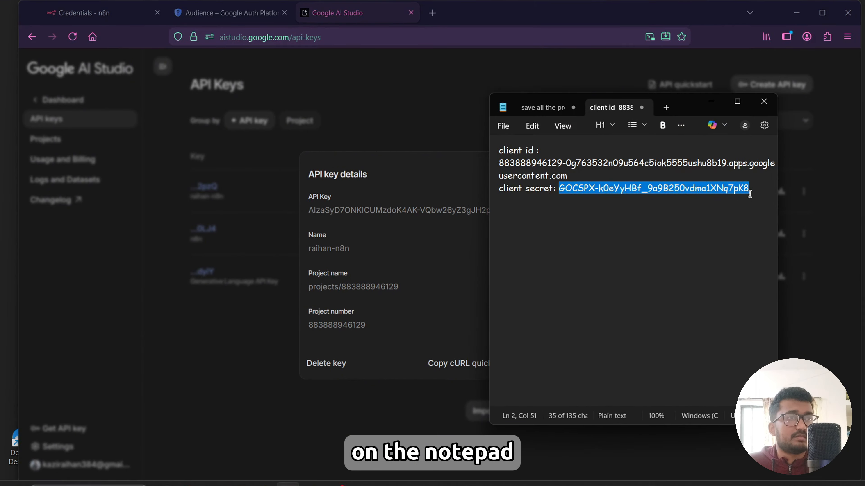
left_click(757, 190)
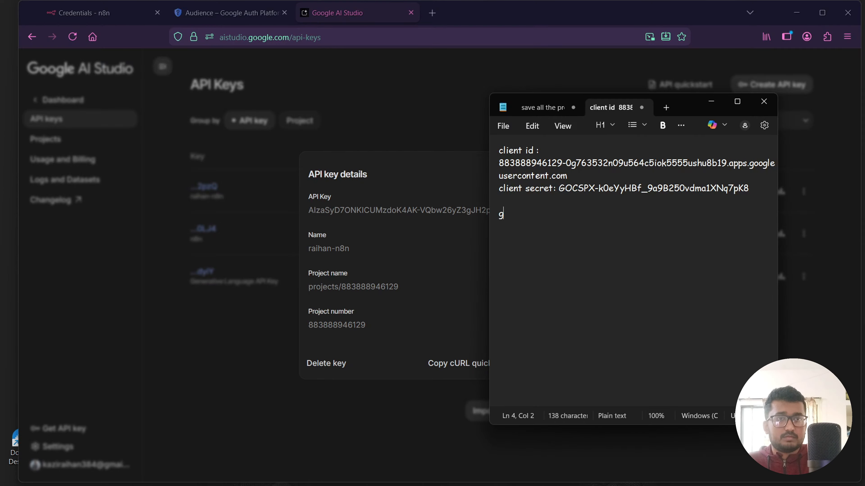
type("gemini api : ")
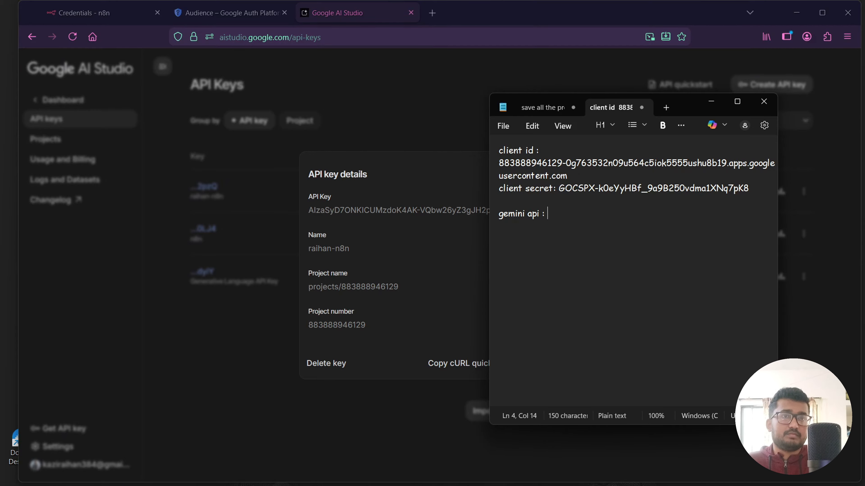
type(":")
key("ctrl+v")
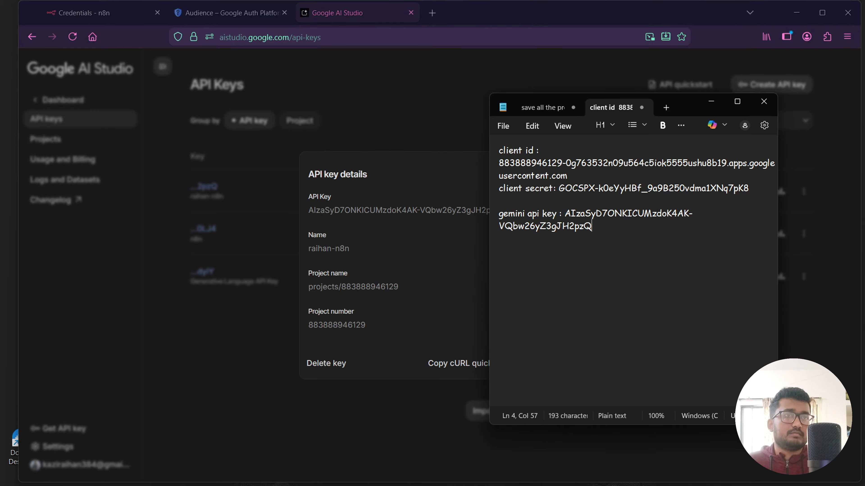
Start a new Google Gemini(PaLM) Api credential in n8n.
left_click(711, 101)
left_click(276, 172)
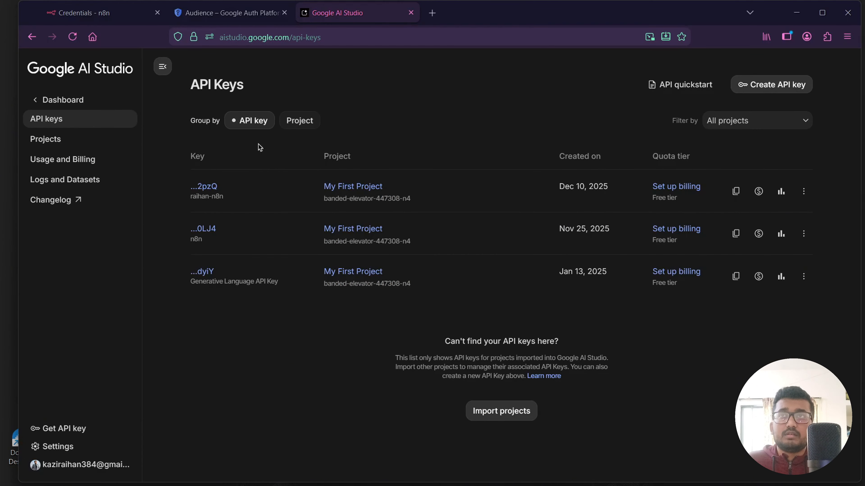
left_click(106, 15)
left_click(735, 101)
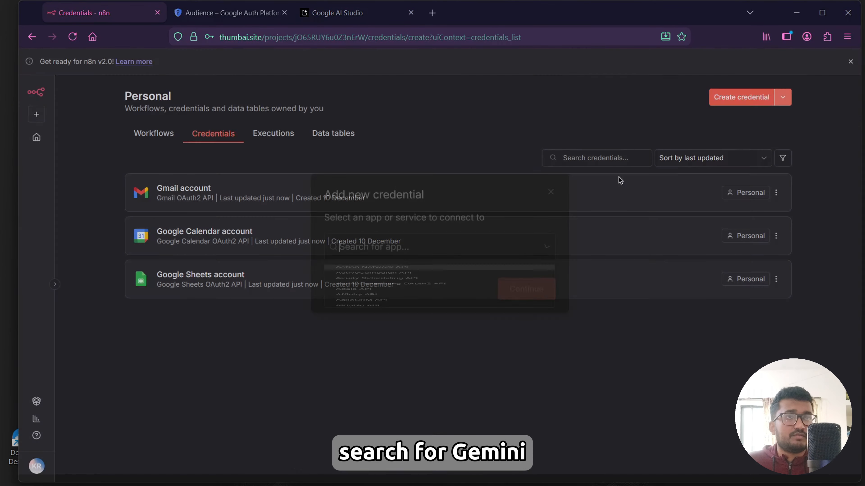
type("gemini")
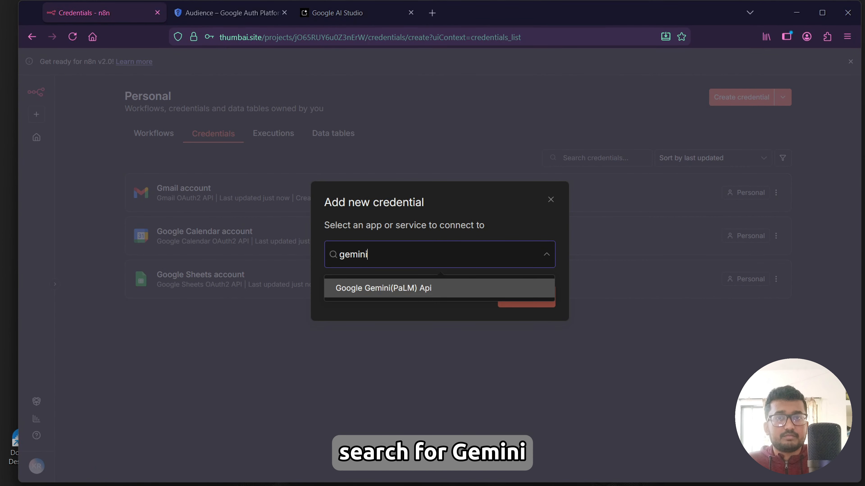
left_click(412, 289)
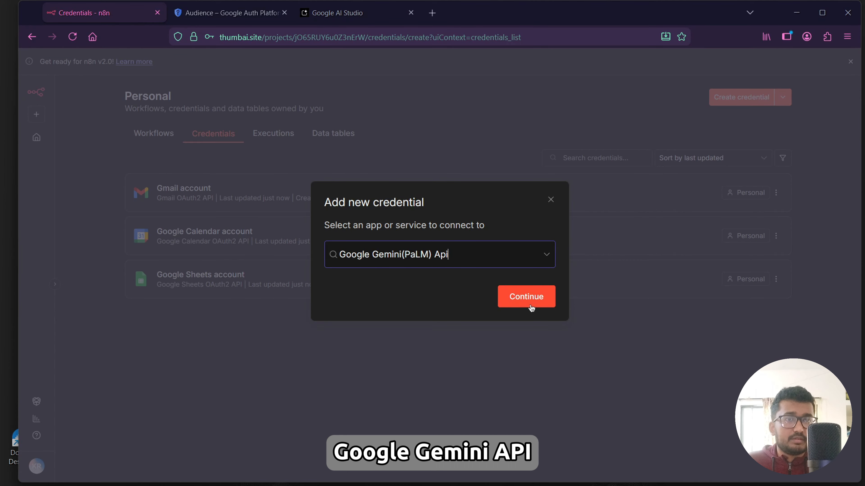
left_click(530, 300)
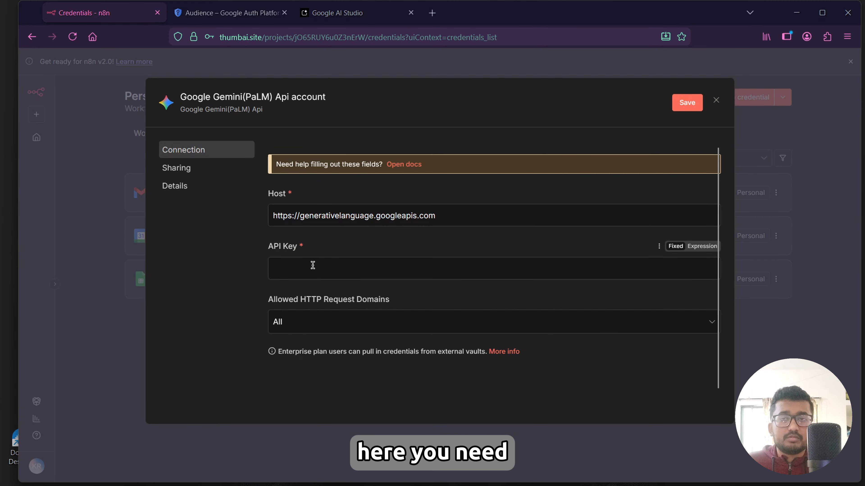
Paste the Gemini API key into the API Key field, save the credential, decline saving the password, and close it.
left_click(314, 264)
key("ctrl+v")
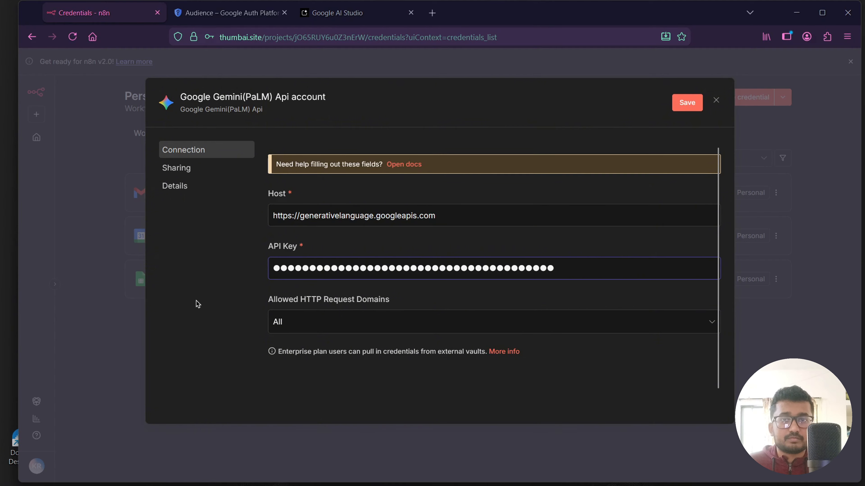
left_click(695, 105)
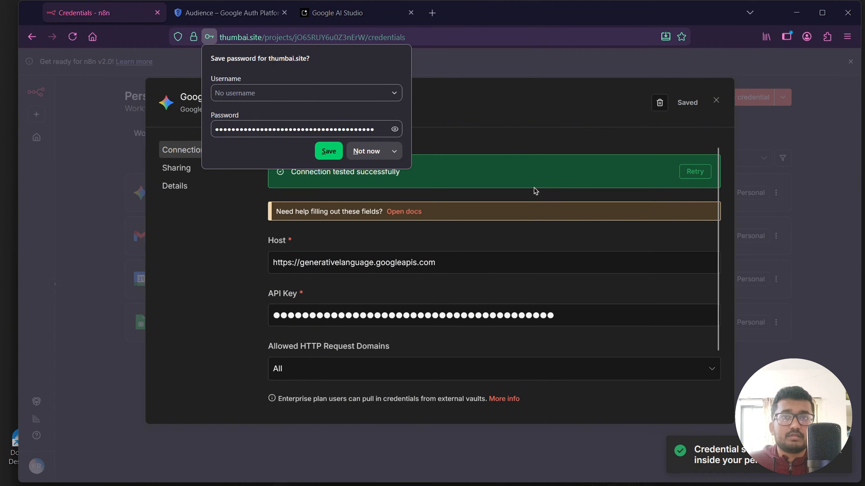
left_click(375, 152)
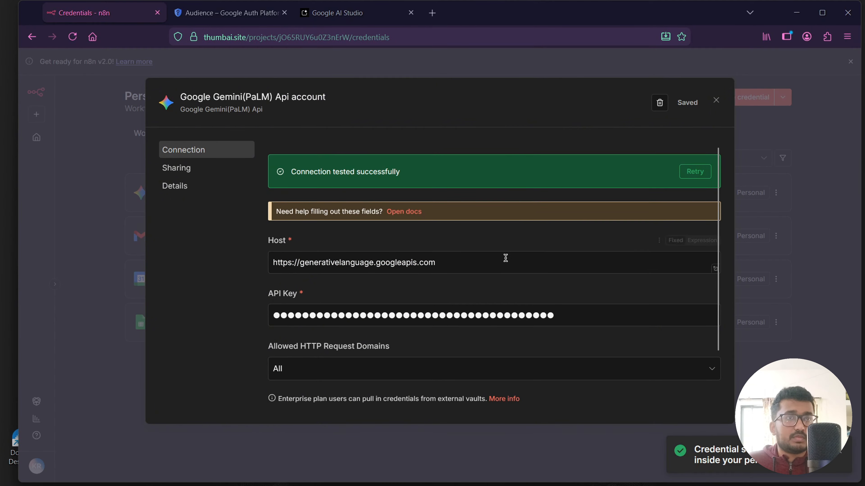
left_click(716, 100)
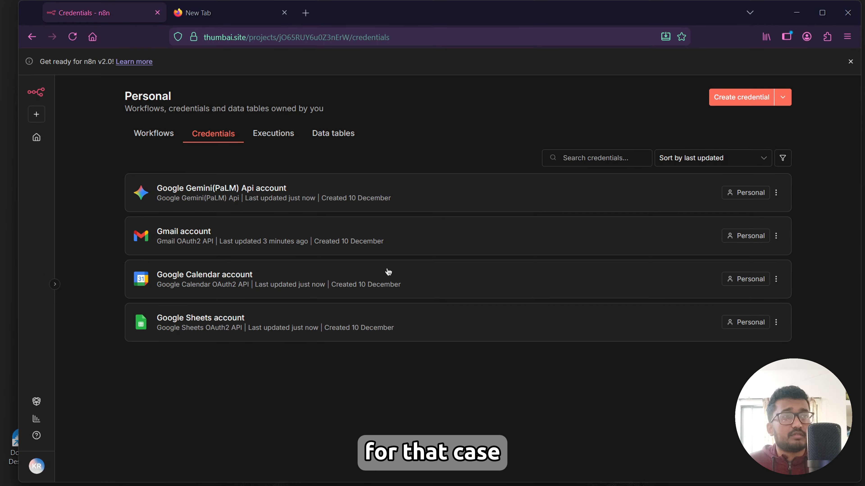
Start a new Telegram API credential.
left_click(720, 102)
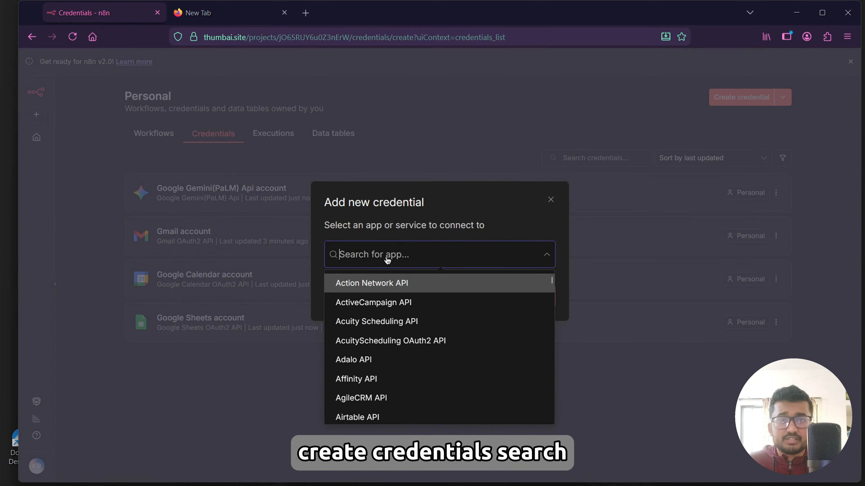
type("telegram")
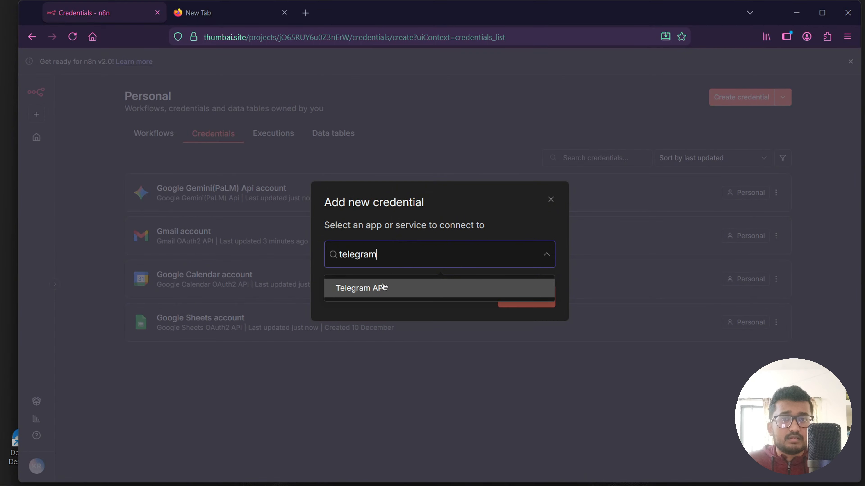
left_click(384, 287)
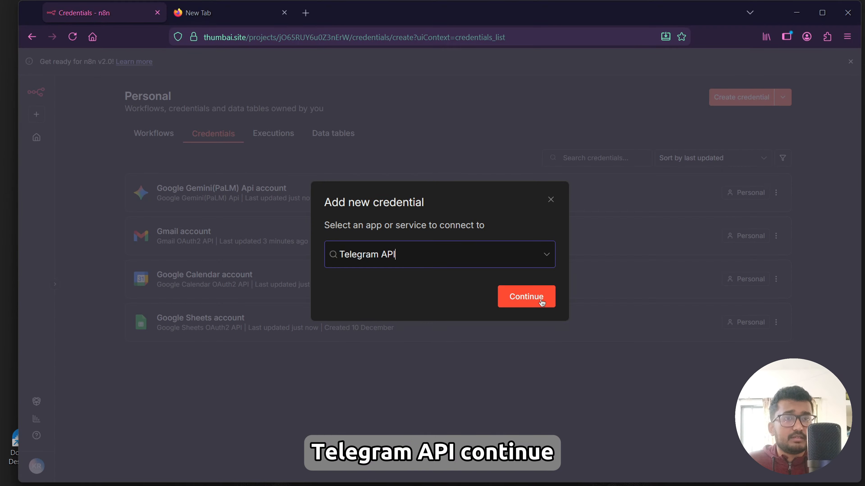
left_click(525, 296)
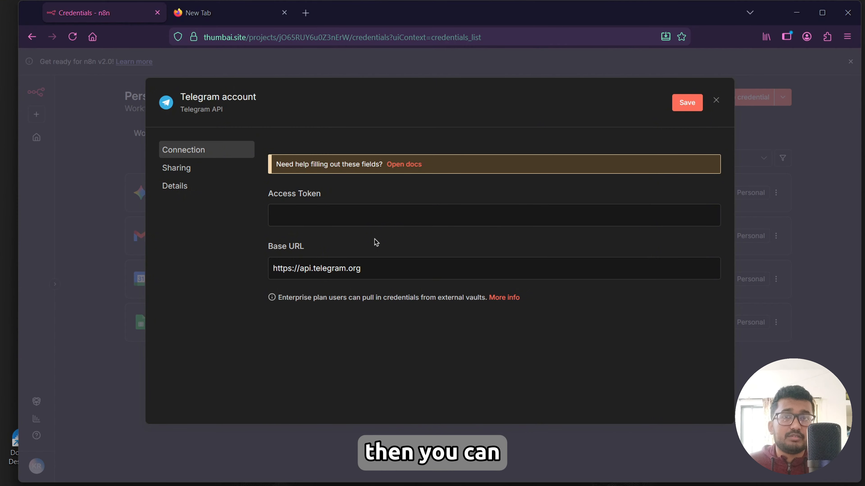
Open the Telegram credential docs and read the steps for generating a bot access token.
left_click(404, 164)
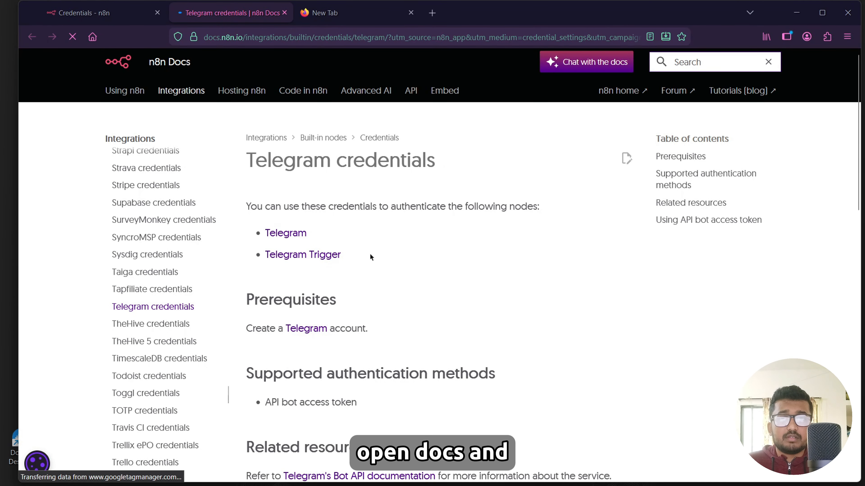
scroll(371, 257, "down", 10)
scroll(369, 254, "down", 3)
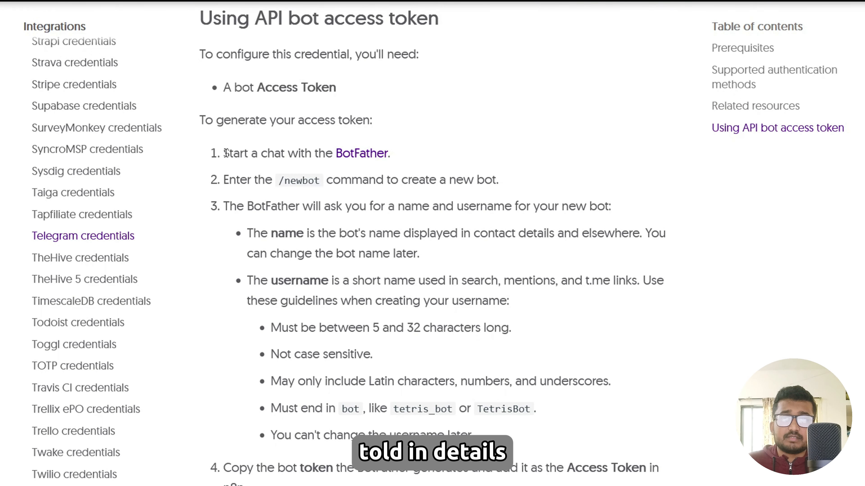
left_click_drag(225, 153, 408, 159)
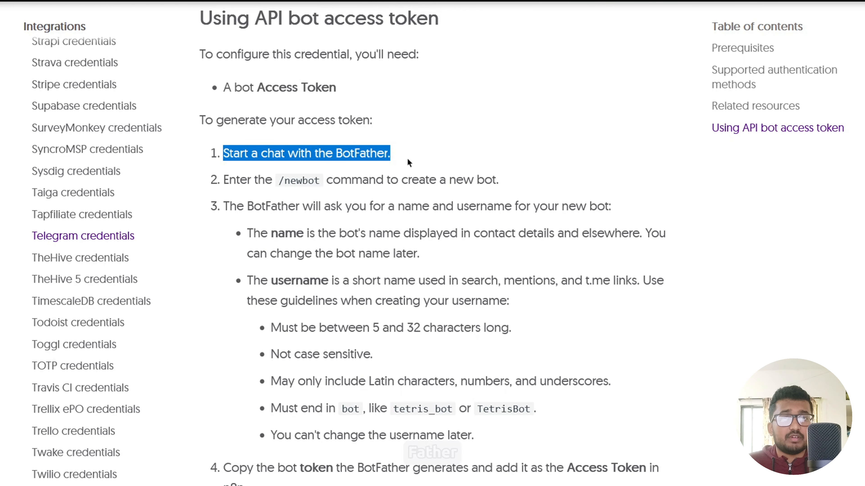
Open the Telegram app and send the /newbot command to BotFather.
left_click(119, 466)
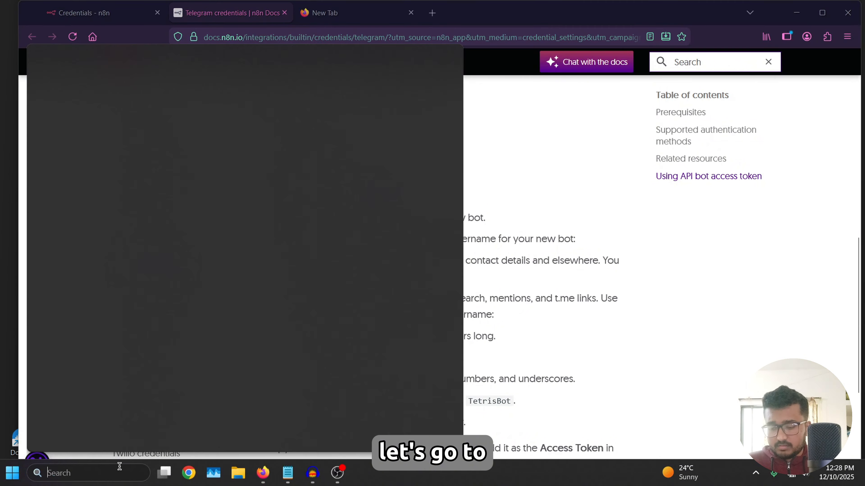
type("tele")
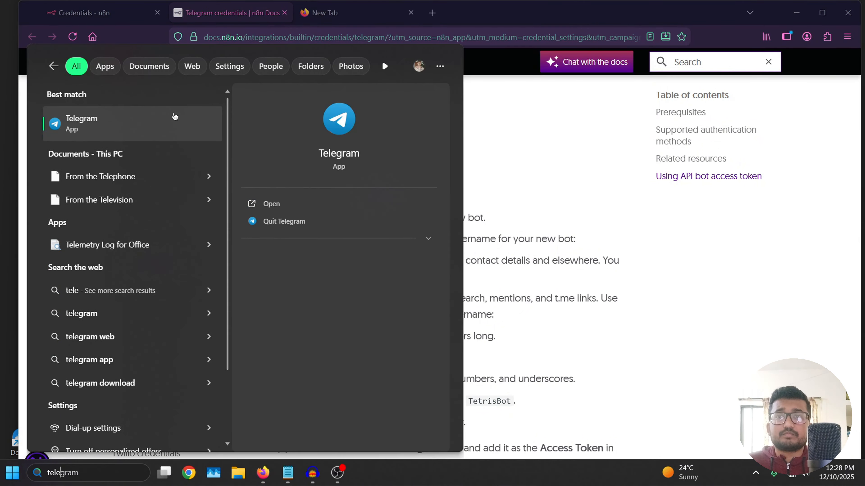
key("Escape")
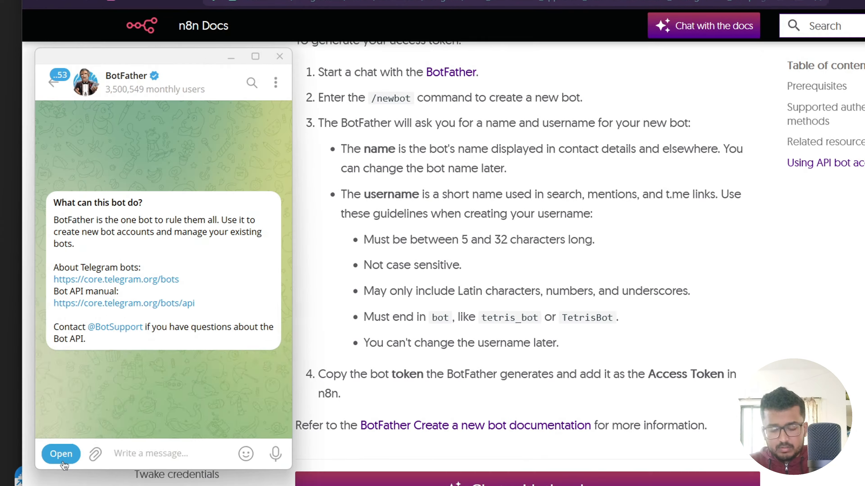
type("/newbot")
key("Return")
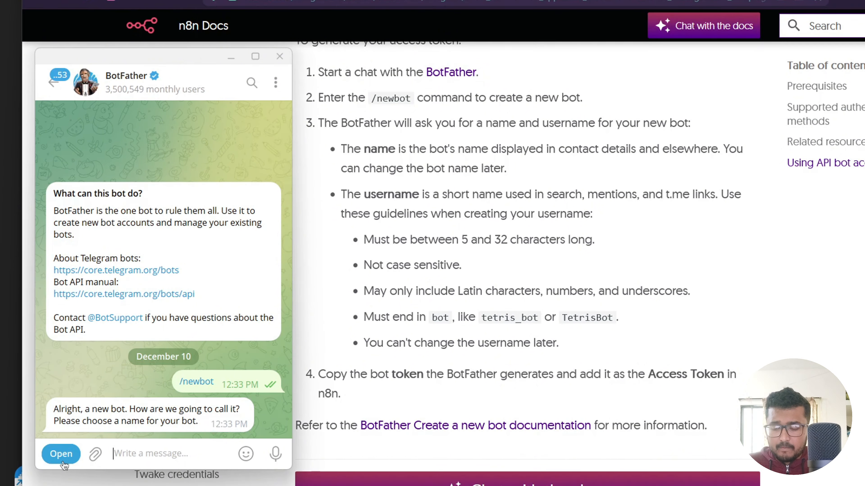
Name the new bot raihan410_bot.
type("raihan4")
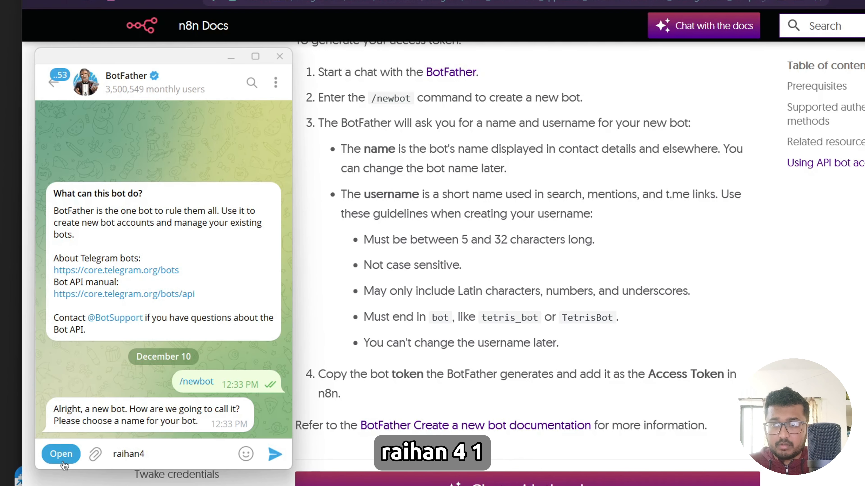
type("10_bot")
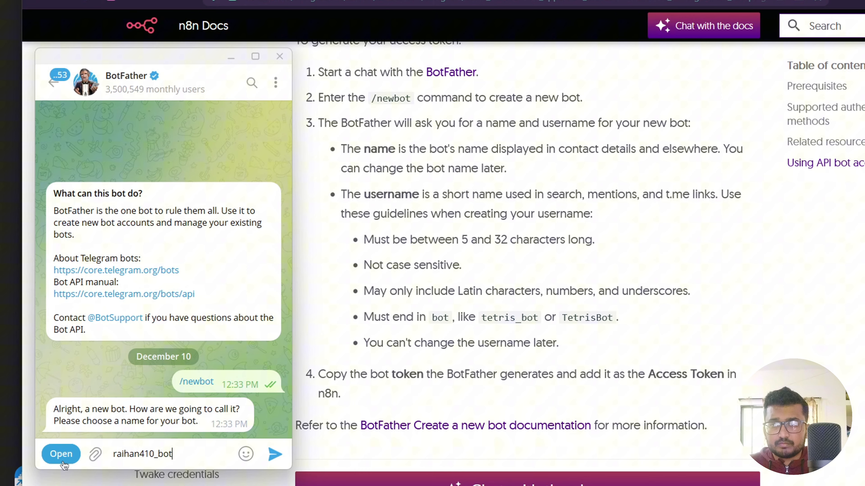
key("Return")
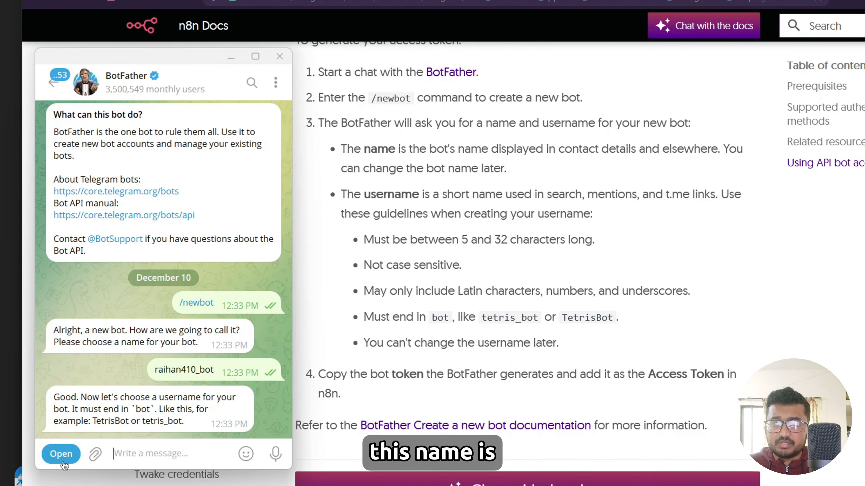
Set the bot username to raihan4100Bot and copy the generated bot access token.
type("raihan")
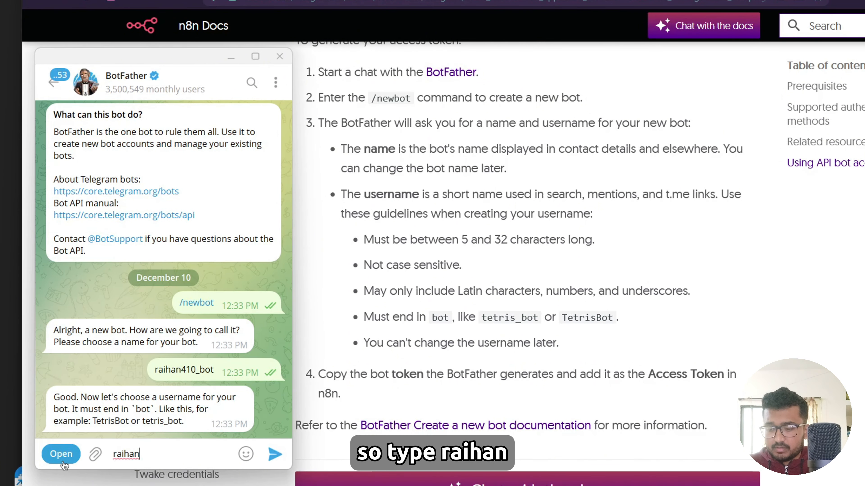
type("4100")
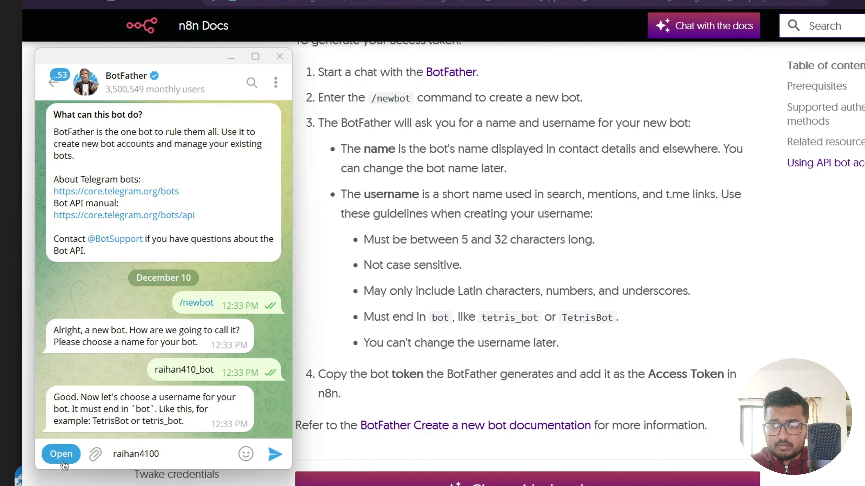
type("Bot")
key("Return")
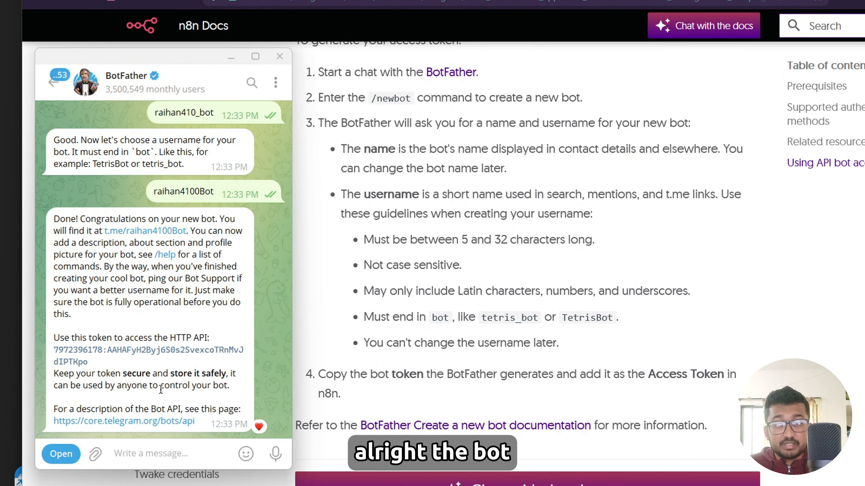
left_click(138, 351)
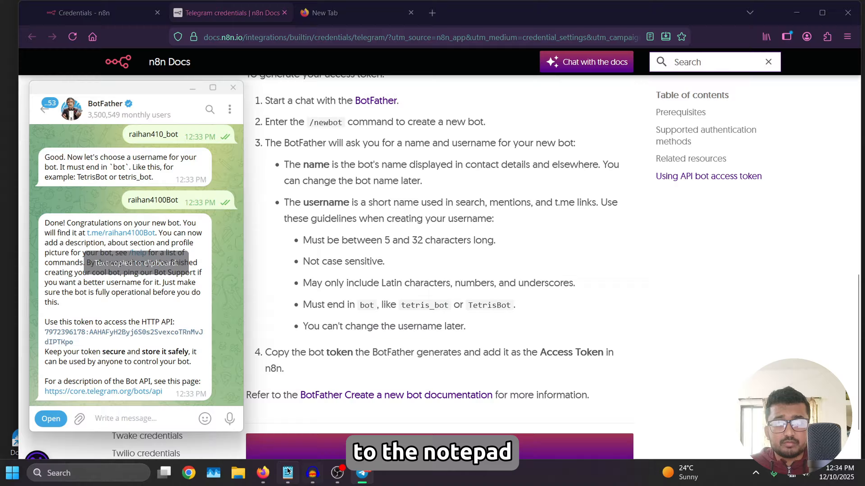
key("alt+Tab")
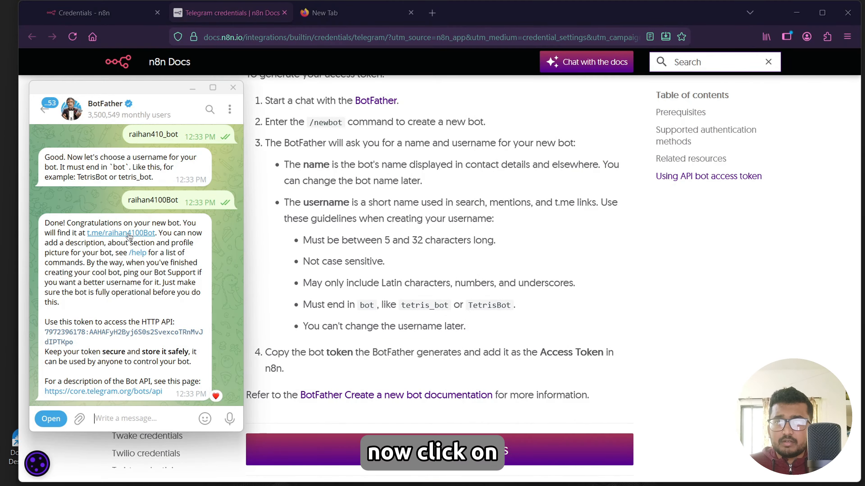
Open the new bot's chat link and start the bot.
left_click(126, 234)
left_click(136, 418)
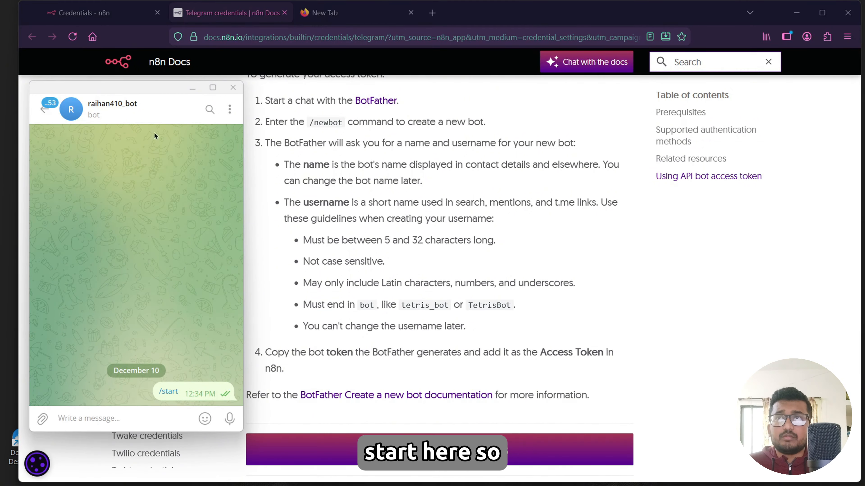
Paste the bot access token into the Telegram credential's Access Token field, save it and close the dialog.
left_click(99, 13)
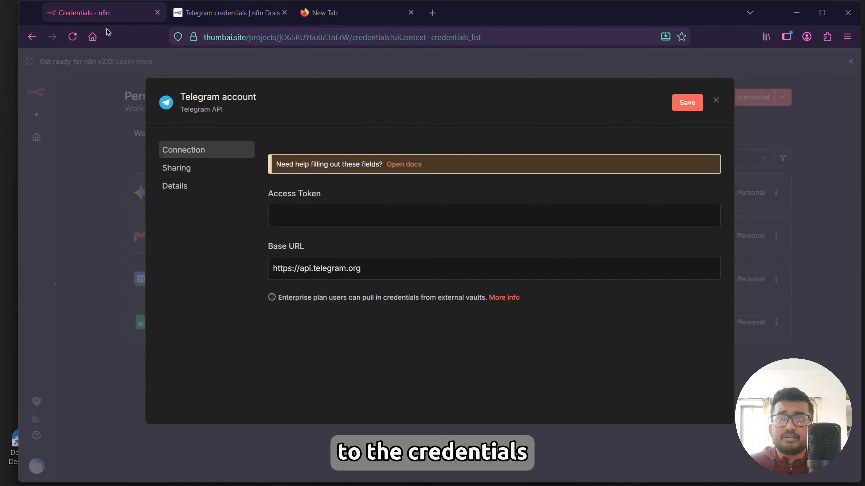
left_click(314, 213)
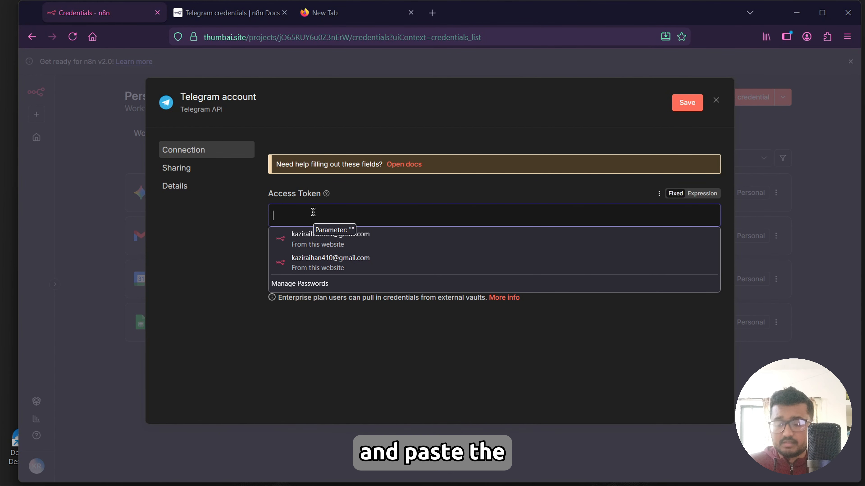
key("ctrl+v")
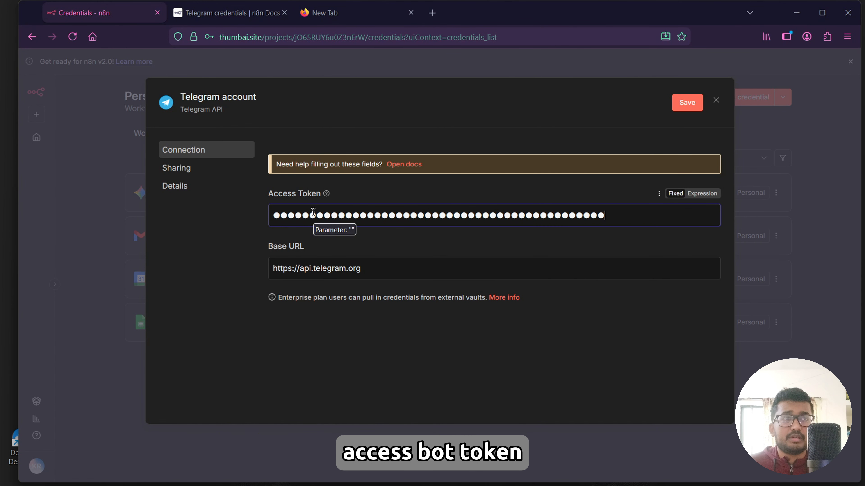
left_click(686, 103)
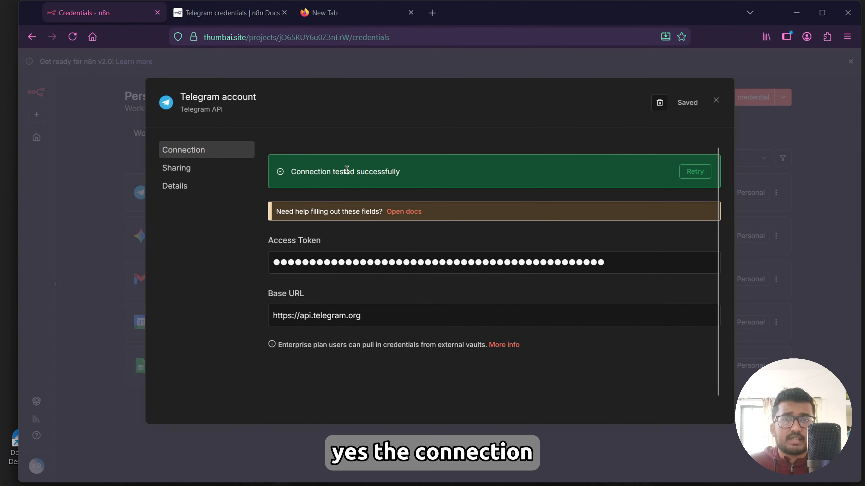
left_click(717, 101)
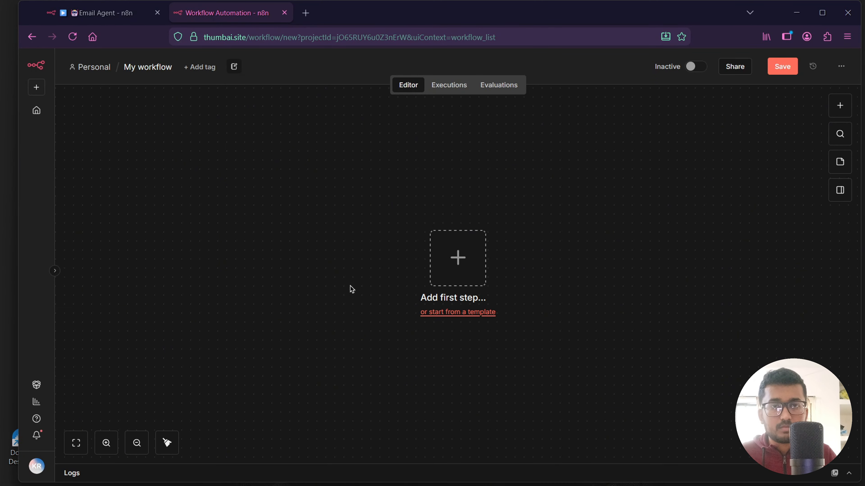
Start adding the first trigger node in a new workflow.
left_click(456, 272)
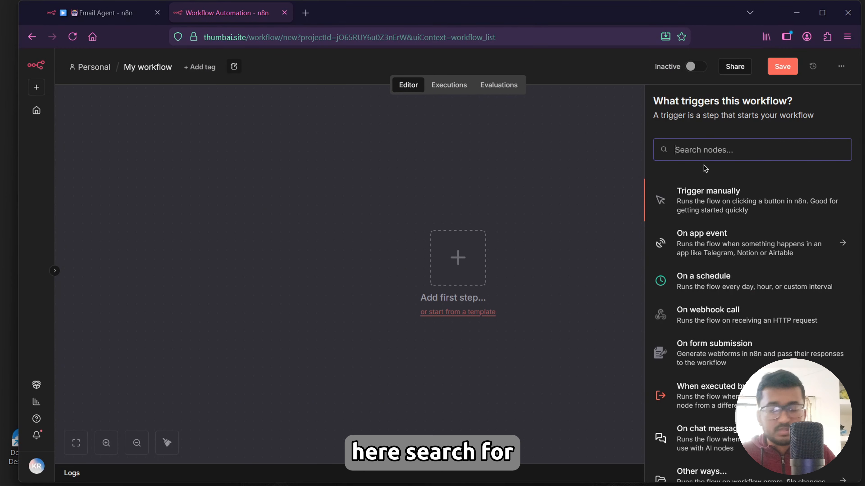
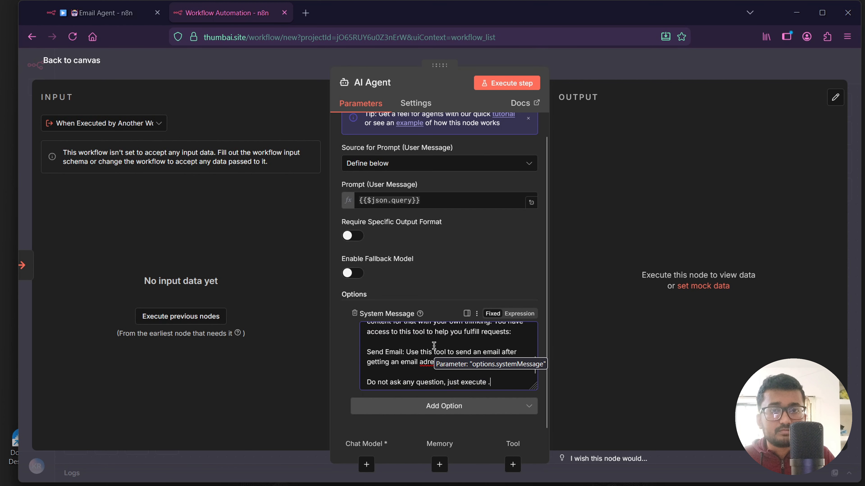
Attach a Google Gemini Chat Model using models/gemini-2.5-flash to the AI Agent's chat model input.
left_click(84, 65)
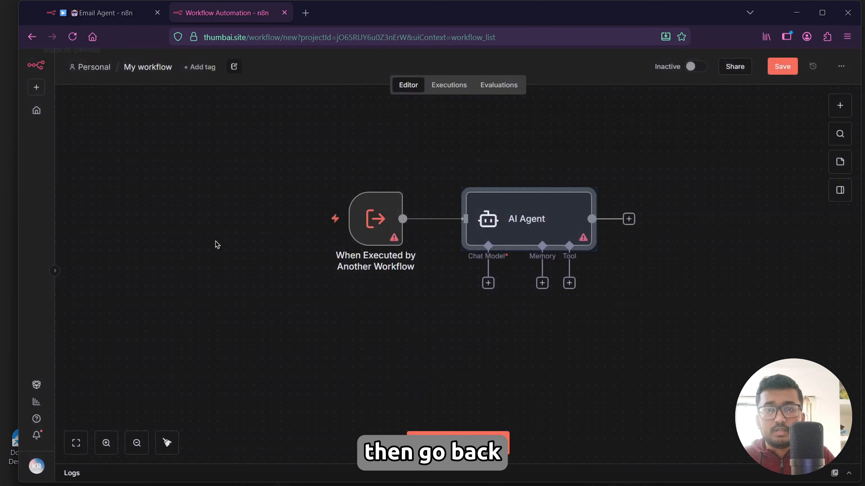
left_click(488, 286)
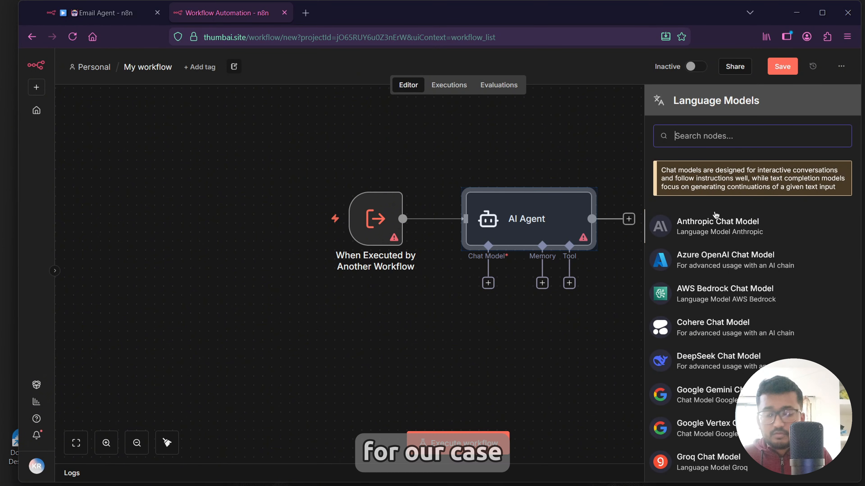
type("gemini")
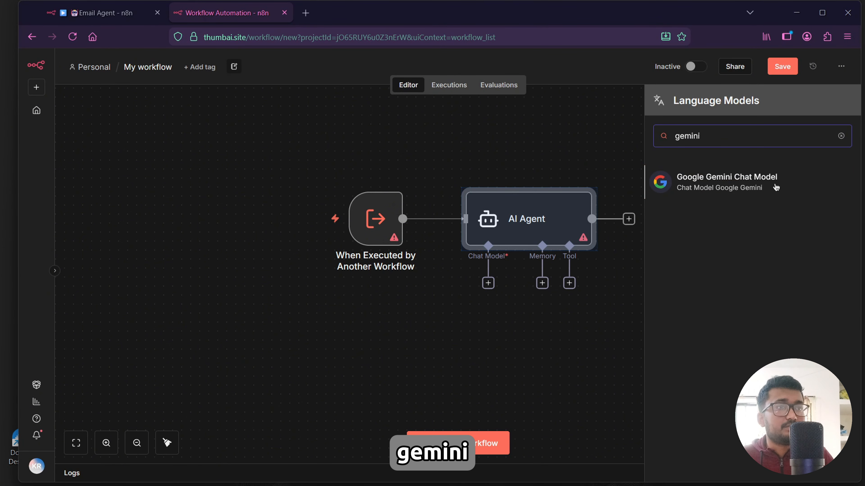
left_click(776, 188)
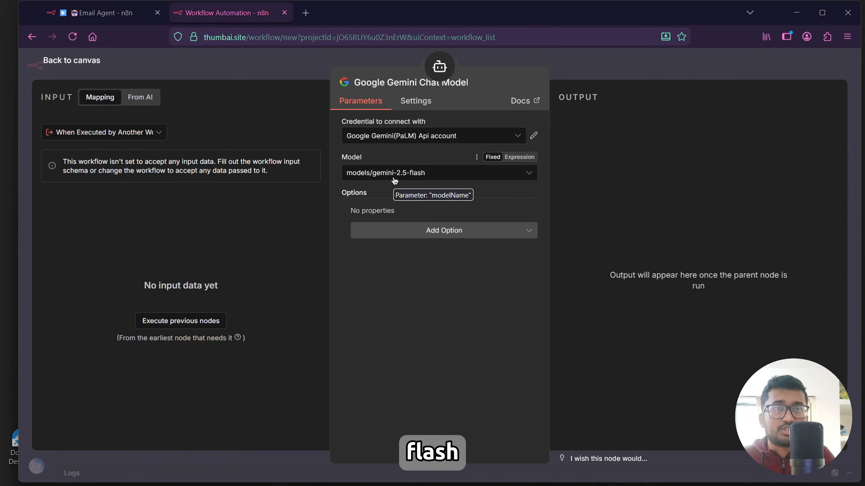
left_click(70, 60)
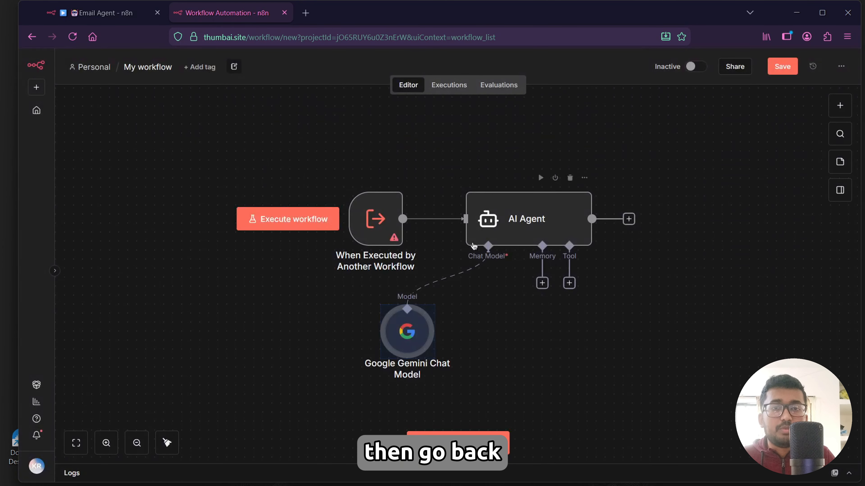
mouse_move(508, 220)
left_mouse_down()
mouse_move(507, 192)
mouse_move(508, 211)
left_mouse_up()
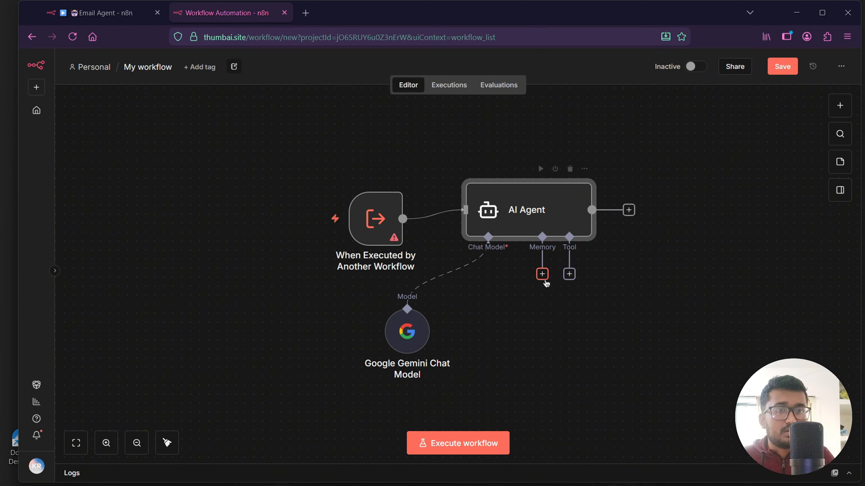
Attach a Gmail Tool that sends a message to the AI Agent's tool input, with the tool description set automatically.
left_click(573, 279)
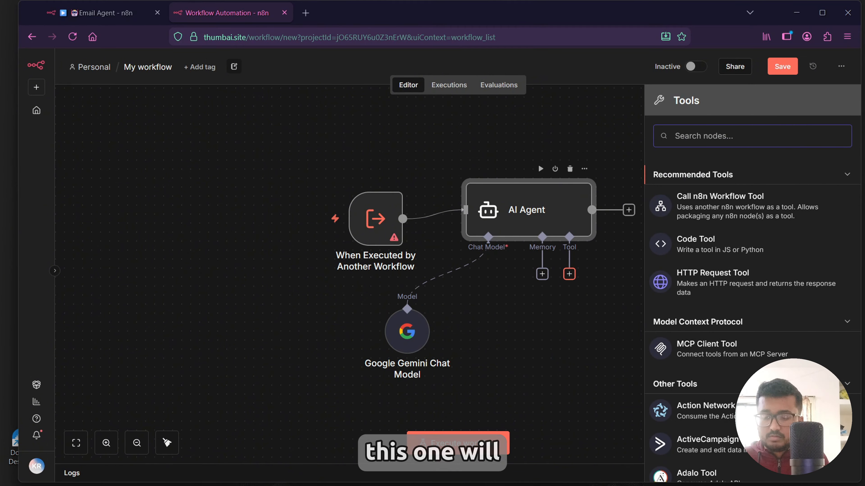
type("gmail")
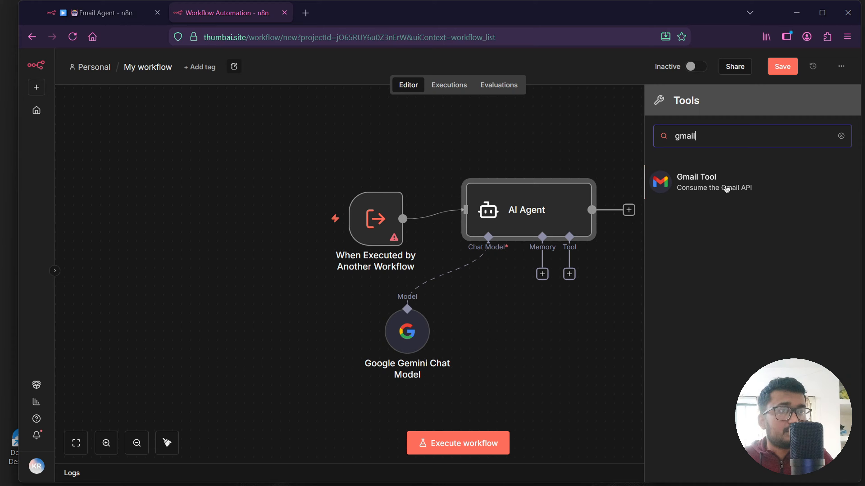
left_click(726, 189)
left_click(374, 176)
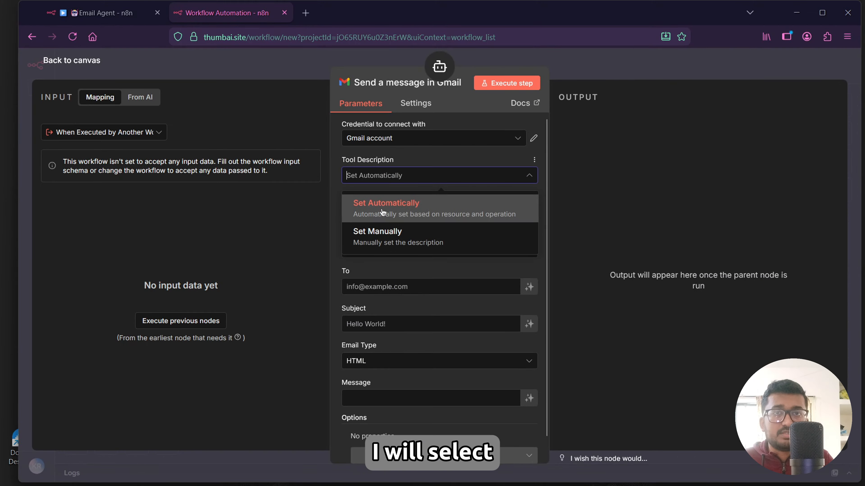
left_click(383, 206)
Set the Gmail tool's To field to the expression {{ $fromAI("email","the email of a contact") }}.
scroll(386, 267, "down", 1)
left_click(386, 269)
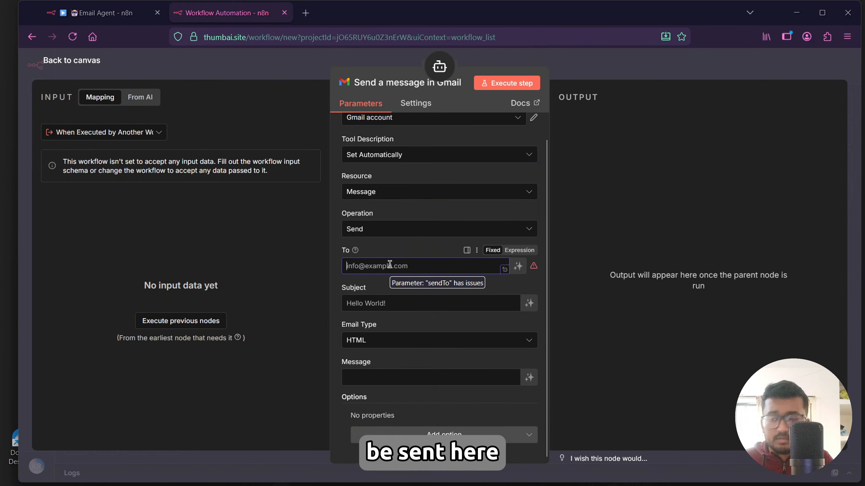
left_click(401, 281)
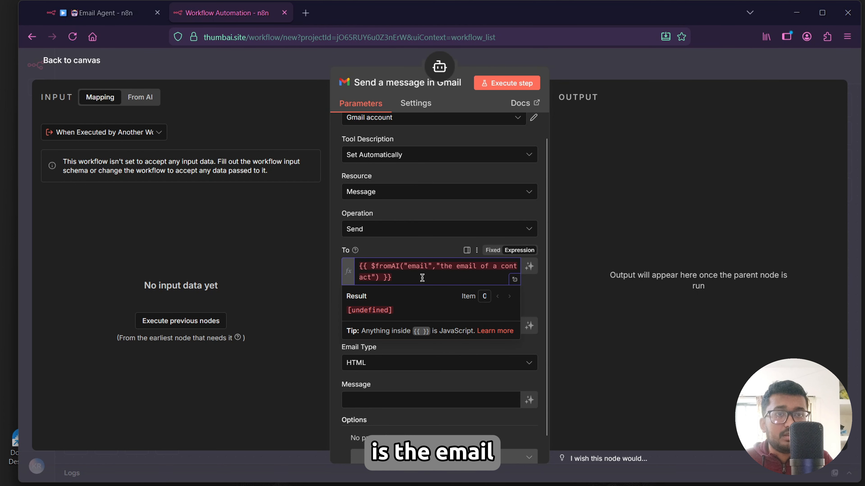
left_click(404, 278)
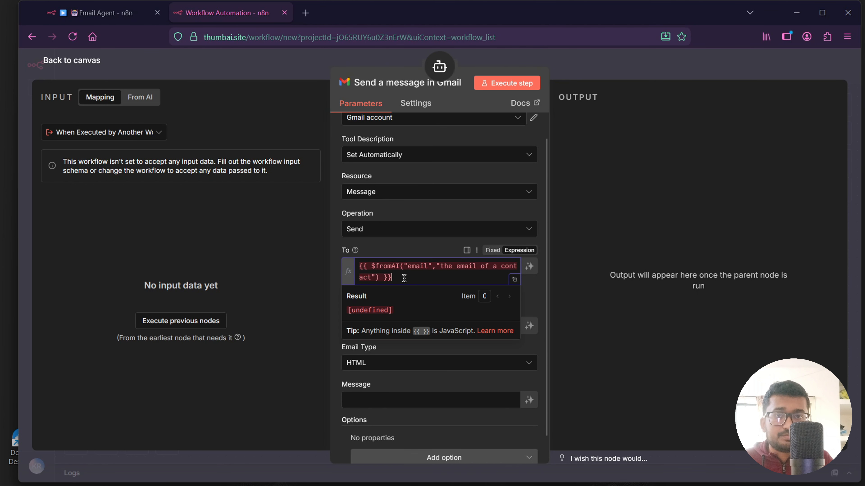
Set Subject to {{ $fromAI("subject","the subject for the email") }} and Message to {{ $fromAI("emailbody","the body message of the email") }}.
left_click(414, 312)
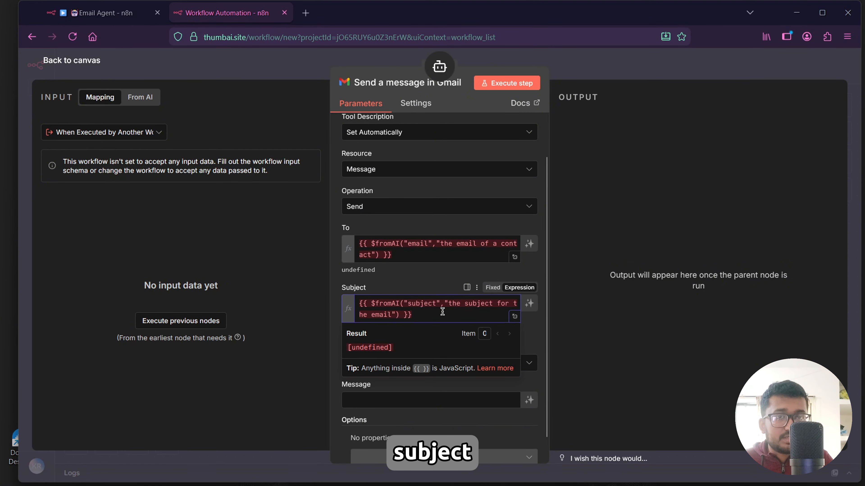
left_click(407, 267)
scroll(406, 291, "down", 1)
left_click(365, 377)
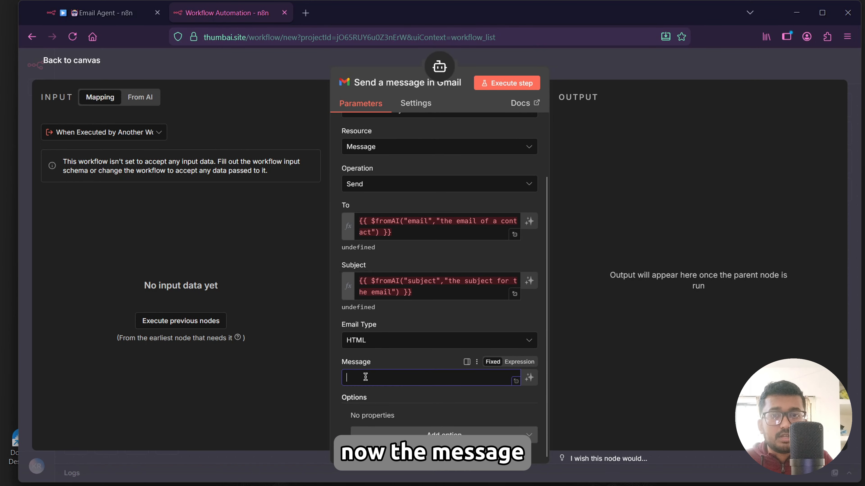
type("{{ $fromAI(\"message\",\"the body message of the email\") }}")
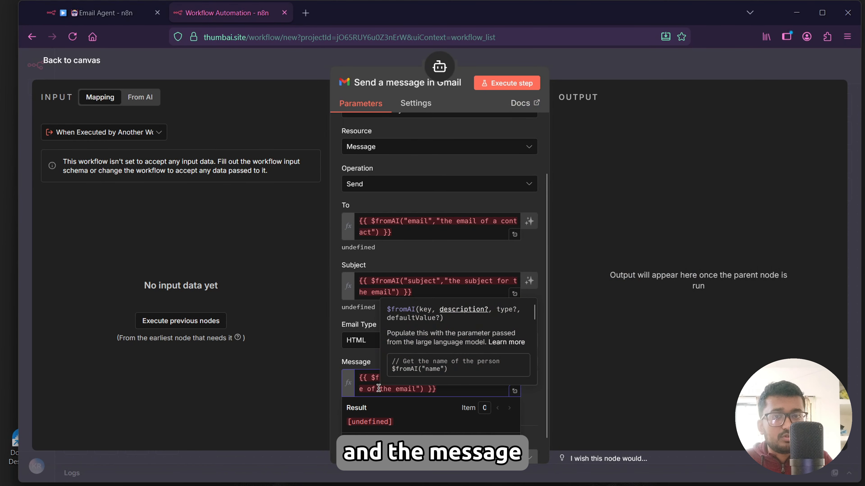
left_click(278, 331)
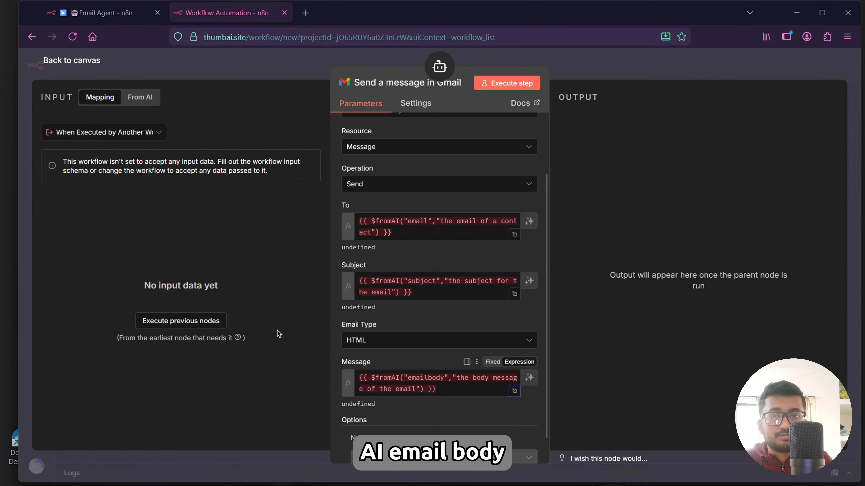
left_click(70, 63)
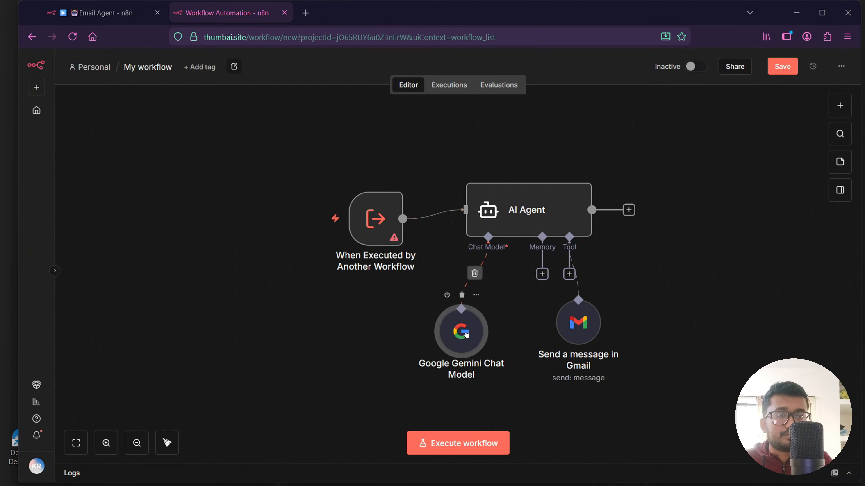
Add an Edit Fields node after the AI Agent, using Manual Mapping mode.
left_click(629, 210)
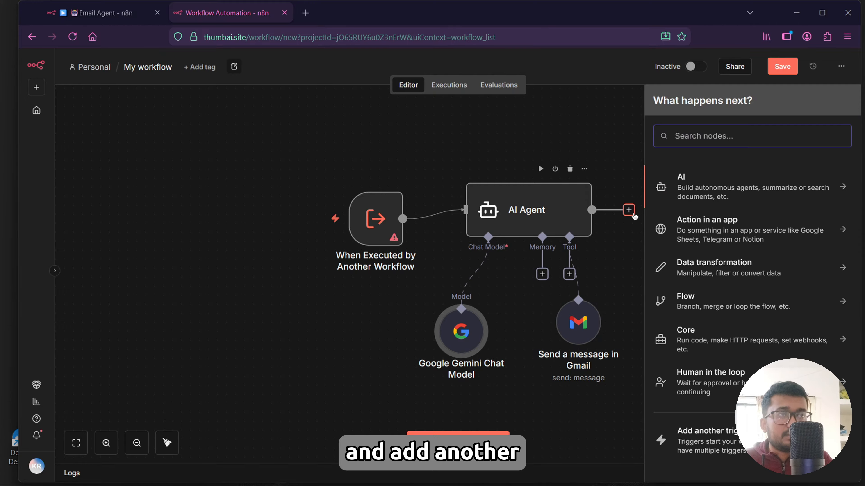
type("edi")
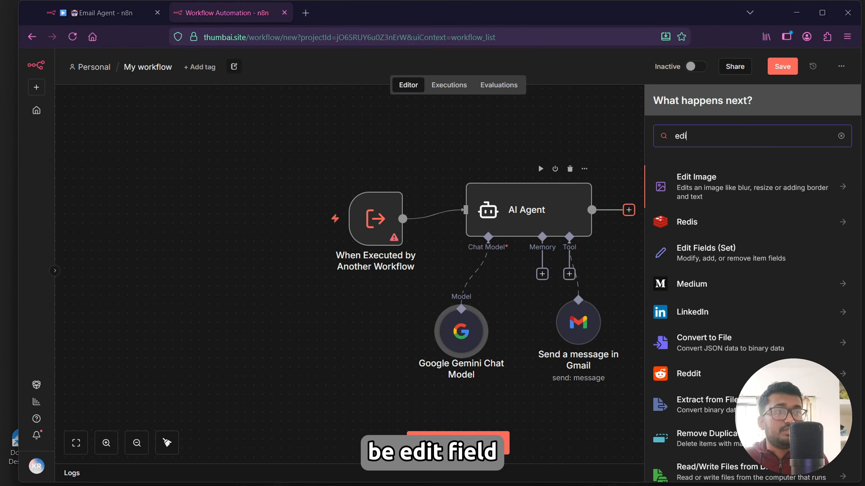
type("t")
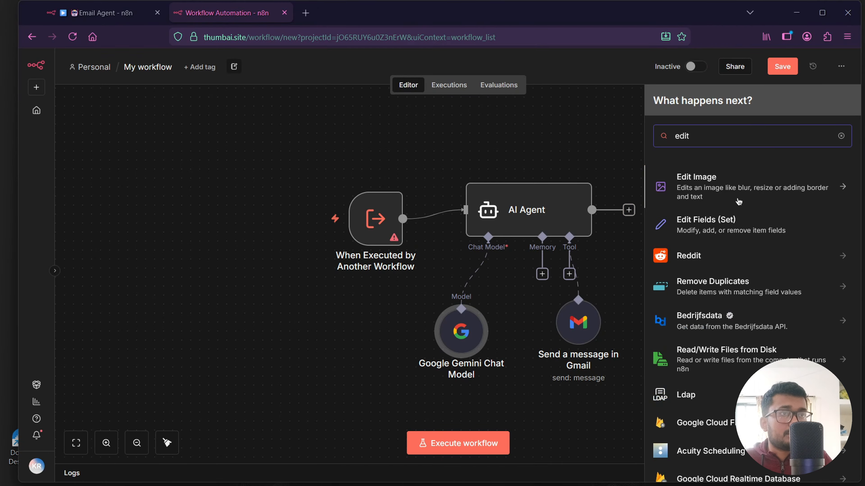
left_click(733, 223)
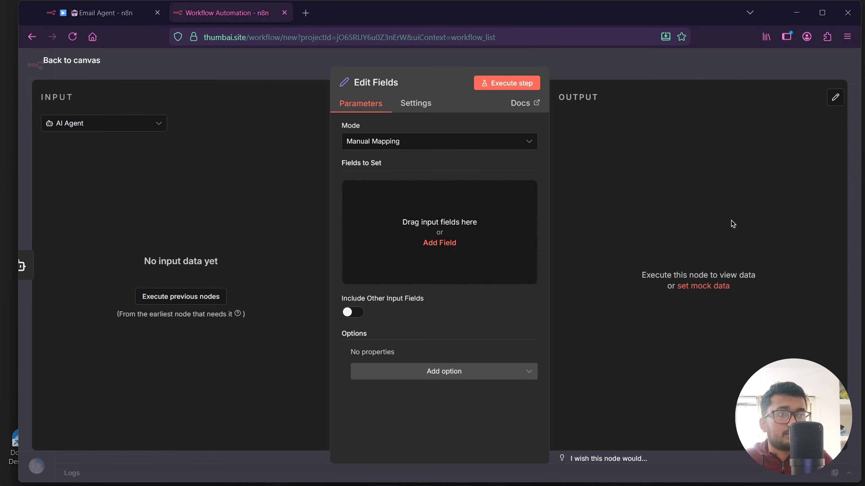
left_click(428, 144)
left_click(428, 145)
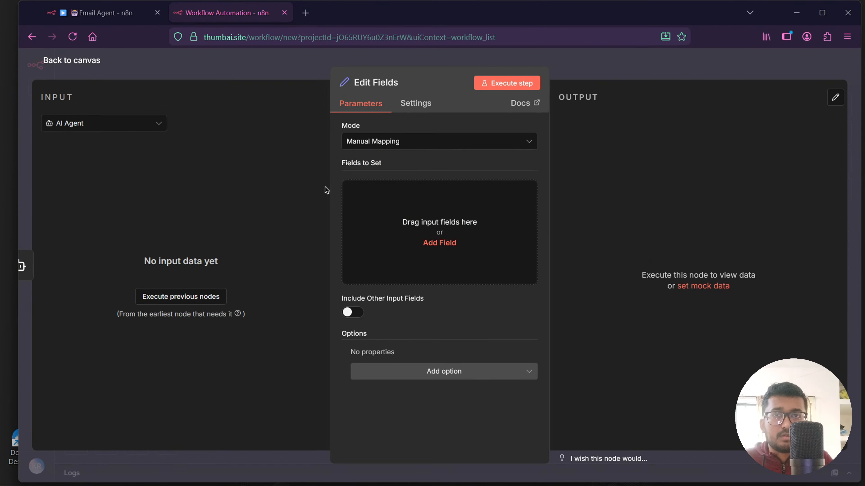
Add a string field named response with the value {{$json.output}} in the Edit Fields node.
left_click(443, 234)
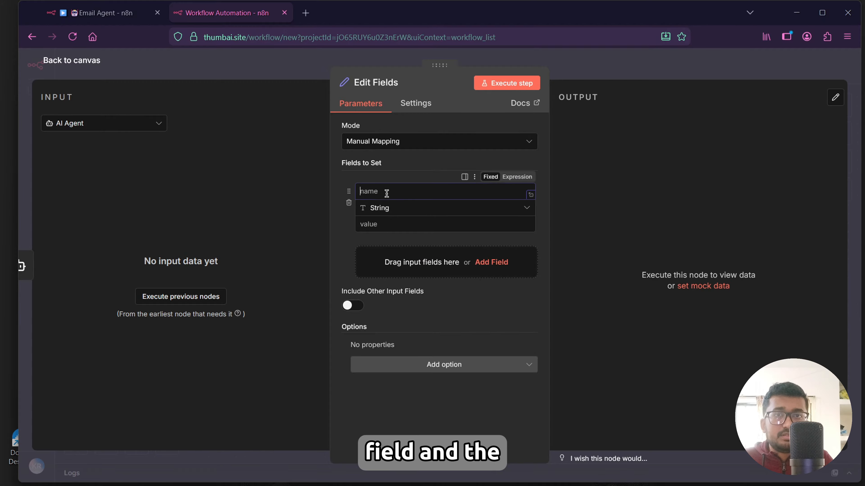
type("resonse")
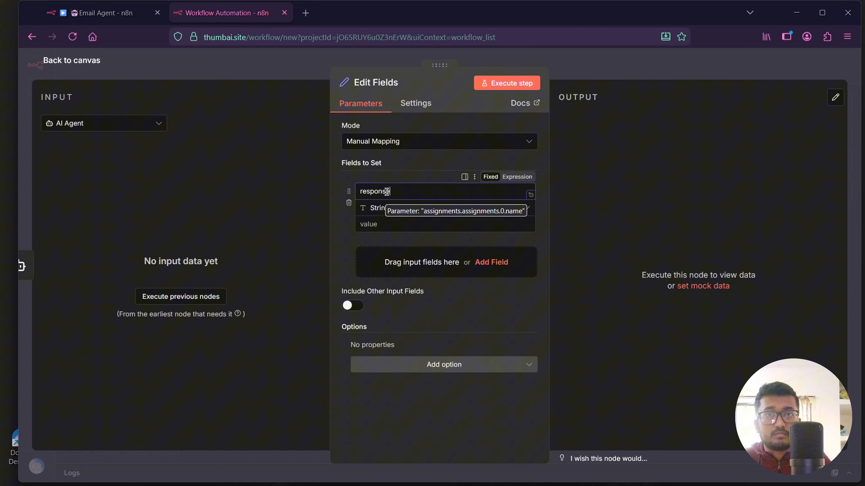
left_click(387, 225)
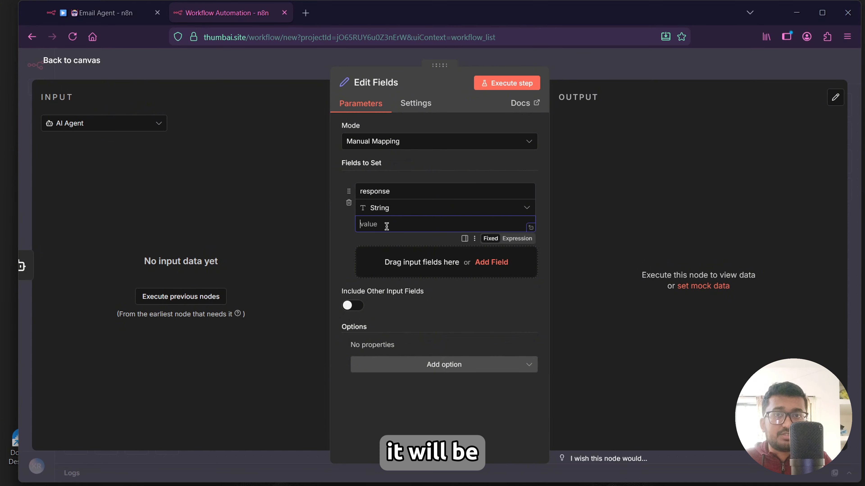
type("{{$json.output}}")
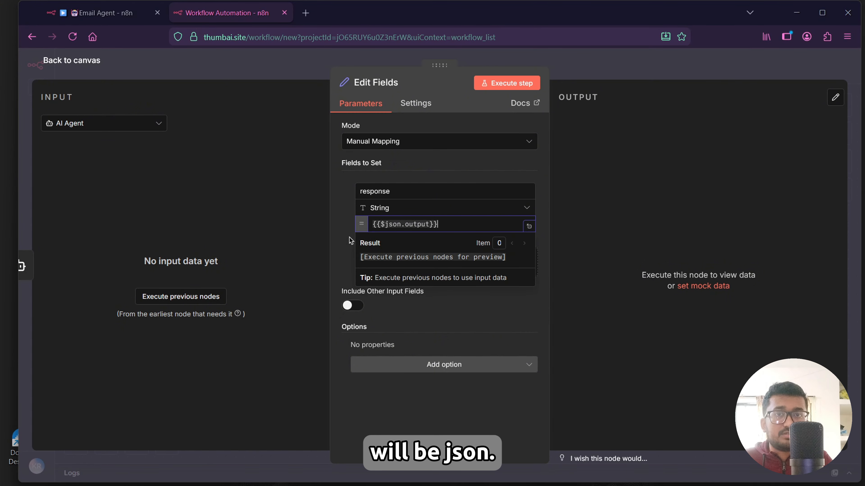
left_click(339, 238)
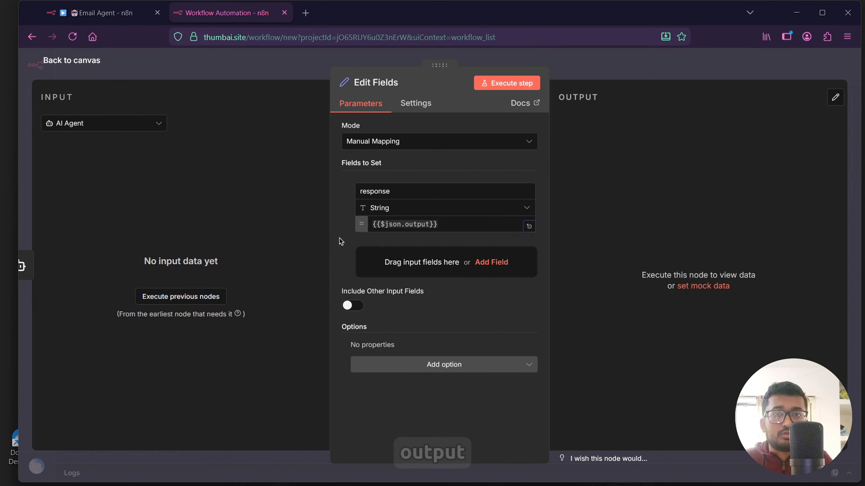
left_click(73, 61)
Save the workflow and rename it Email Agent.
left_click(781, 67)
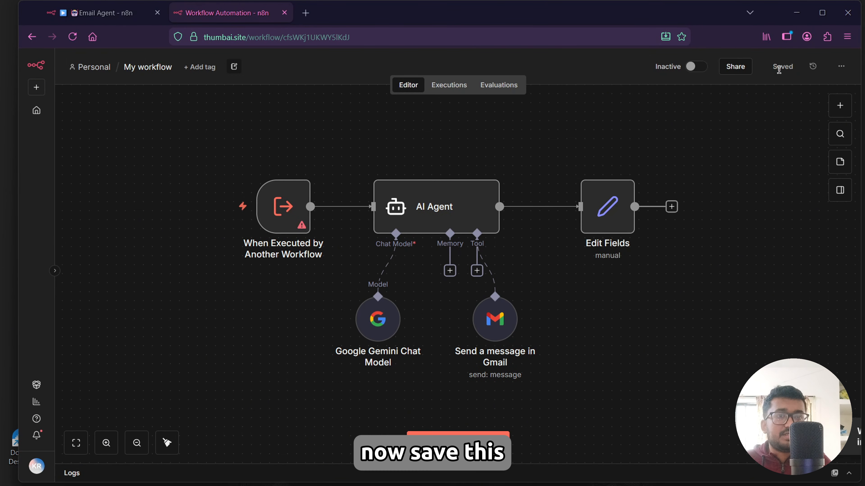
left_click(142, 67)
key("BackSpace")
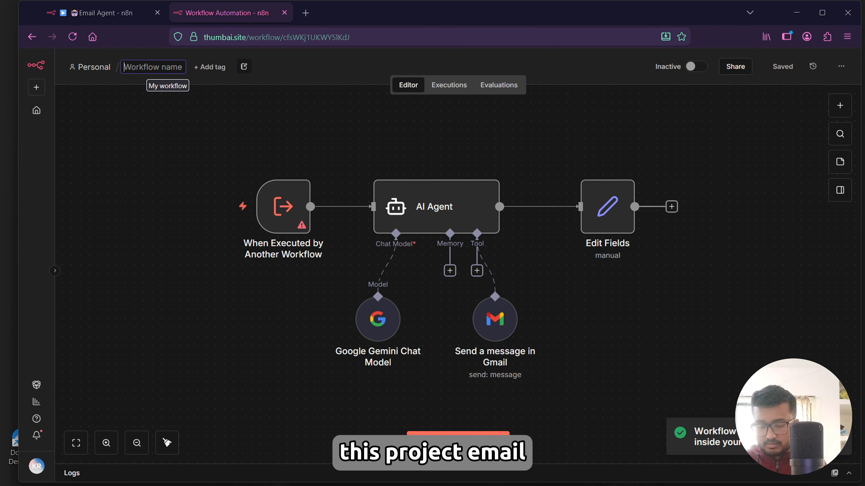
type("Email Agent")
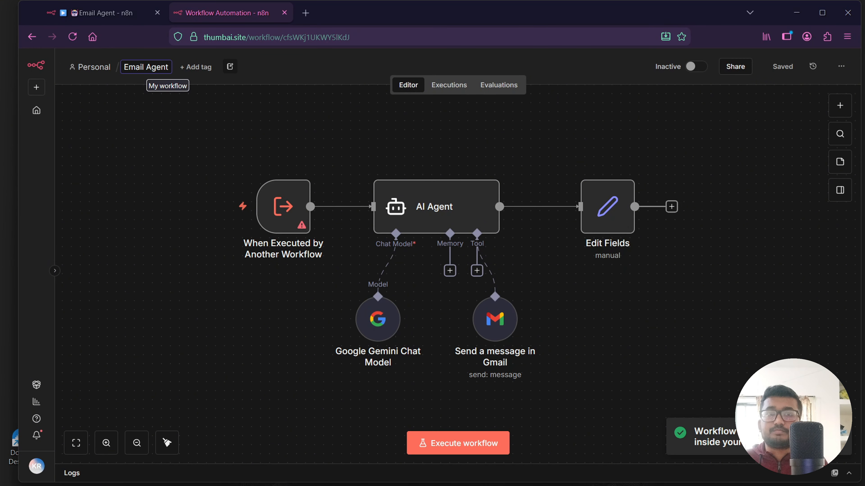
key("Return")
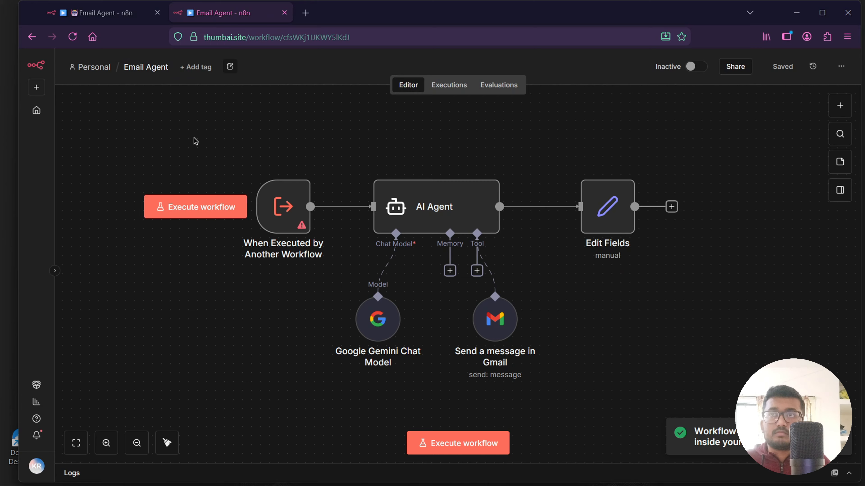
Create a new workflow that starts with the When Executed by Another Workflow trigger.
left_click(78, 67)
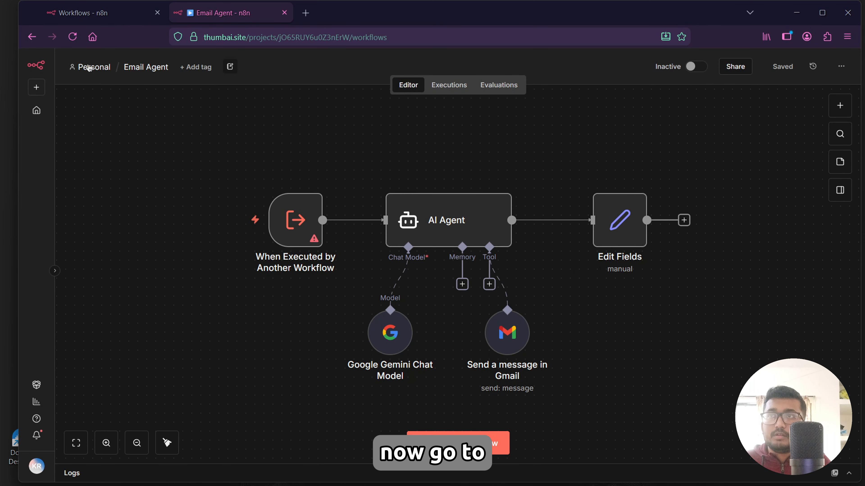
left_click(743, 70)
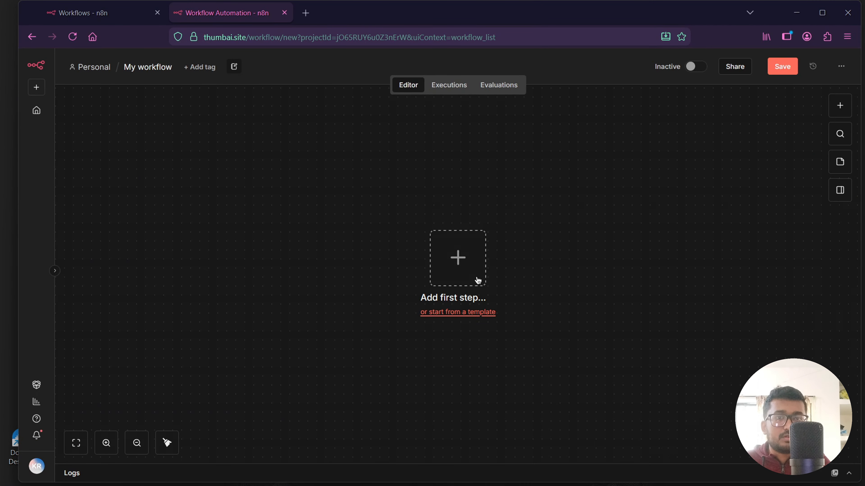
left_click(477, 280)
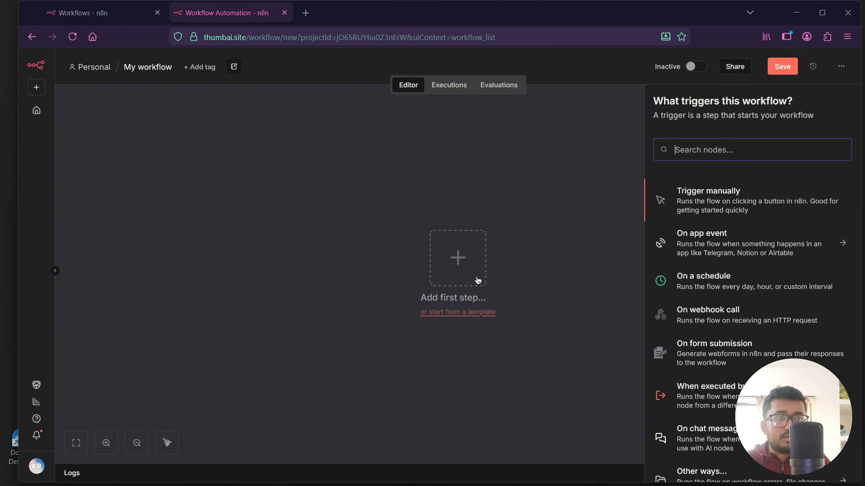
type("execut")
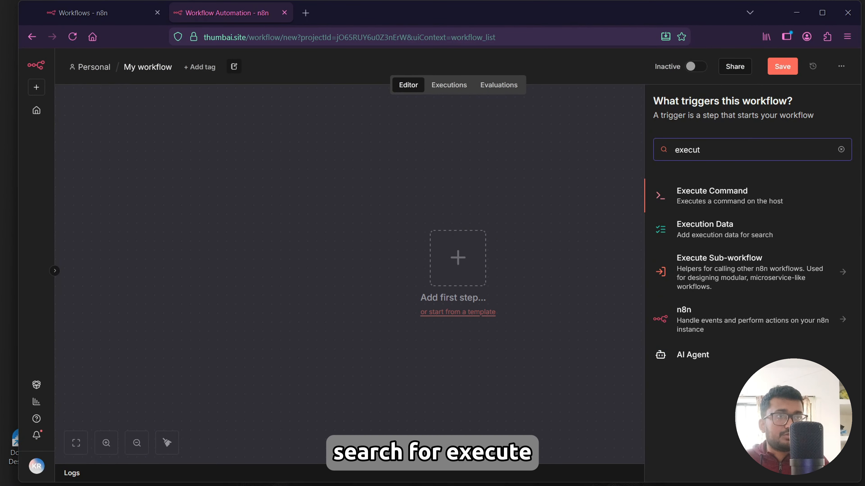
left_click(751, 274)
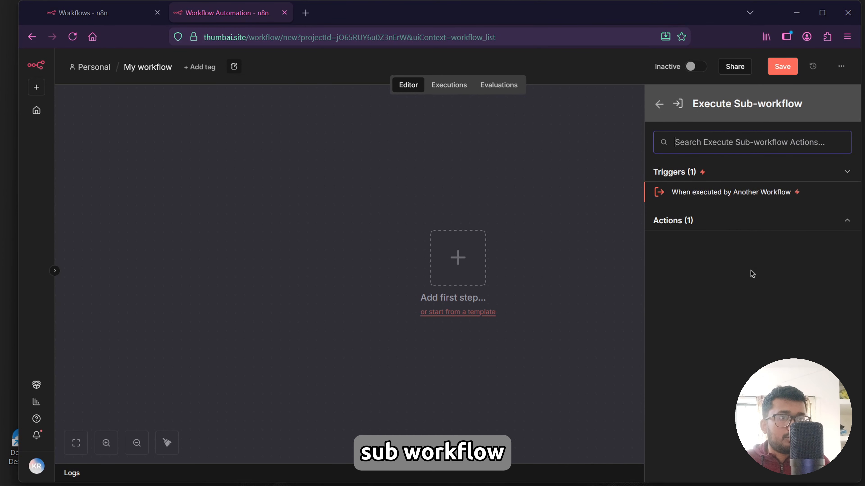
left_click(699, 196)
left_click(73, 61)
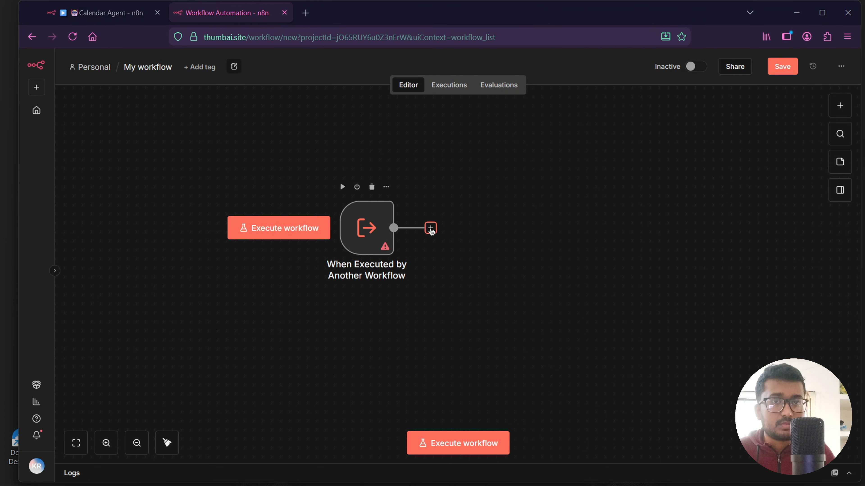
Add an AI Agent node after the trigger with prompt source Define below and prompt {{$json.query}}.
left_click(431, 228)
left_click(705, 192)
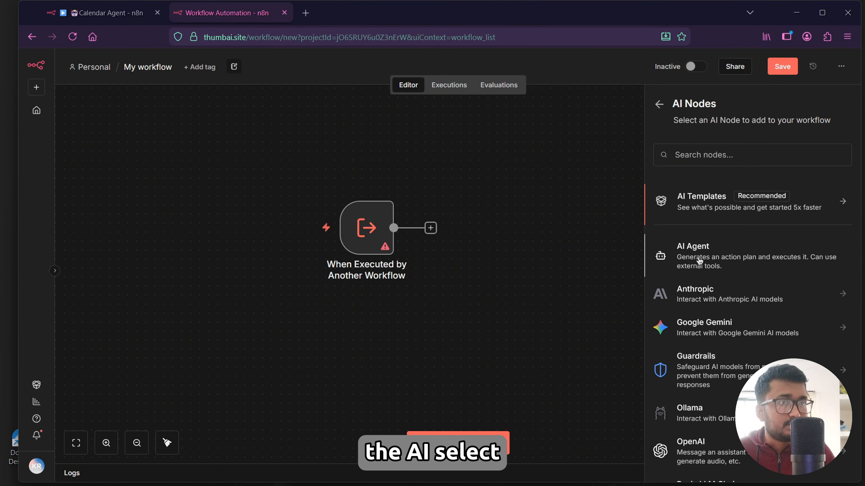
left_click(691, 252)
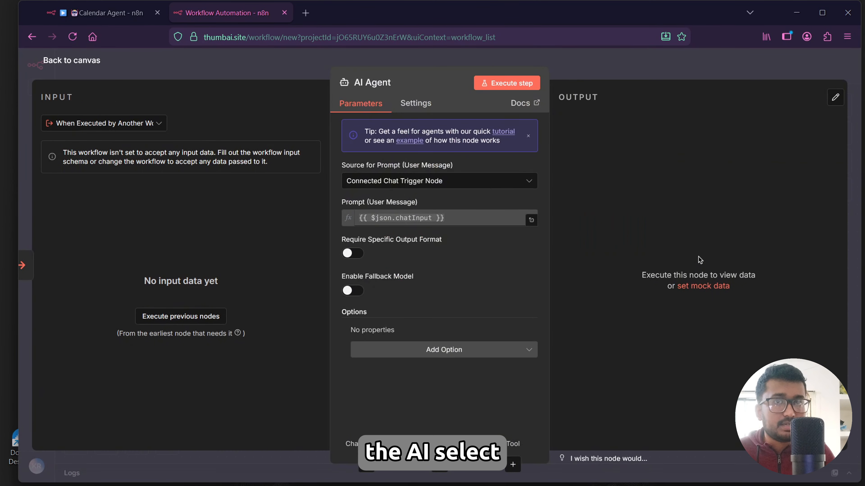
left_click(425, 184)
left_click(394, 284)
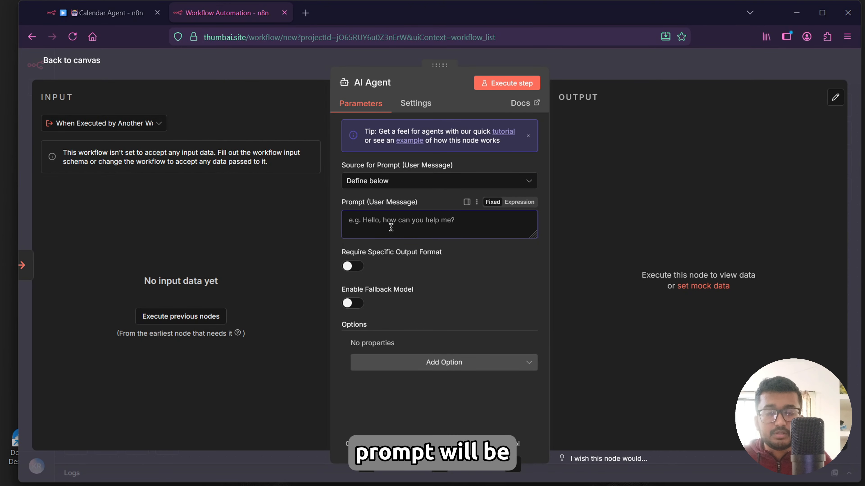
type("{{$json.query}}")
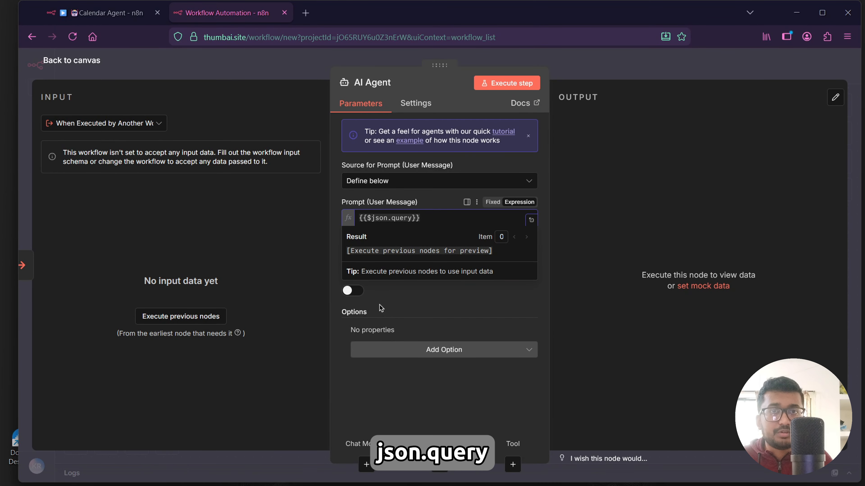
left_click(381, 306)
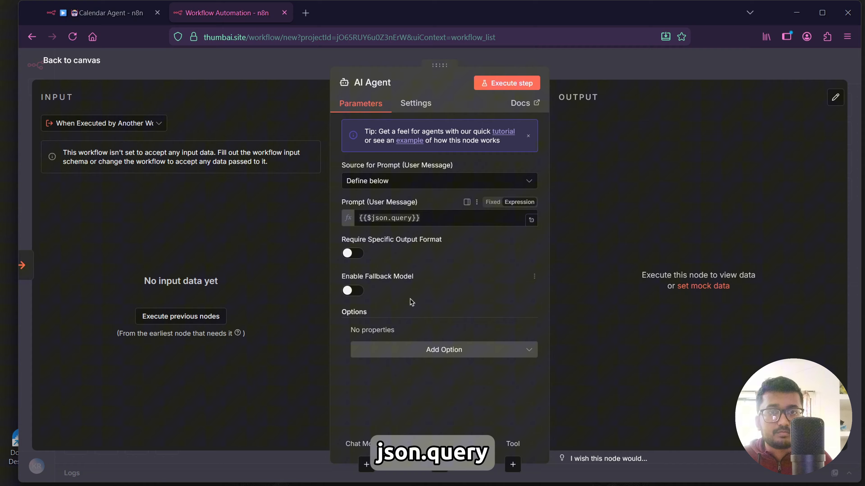
Add a System Message option to the AI Agent and paste the calendar assistant instructions copied from the notes file.
left_click(443, 351)
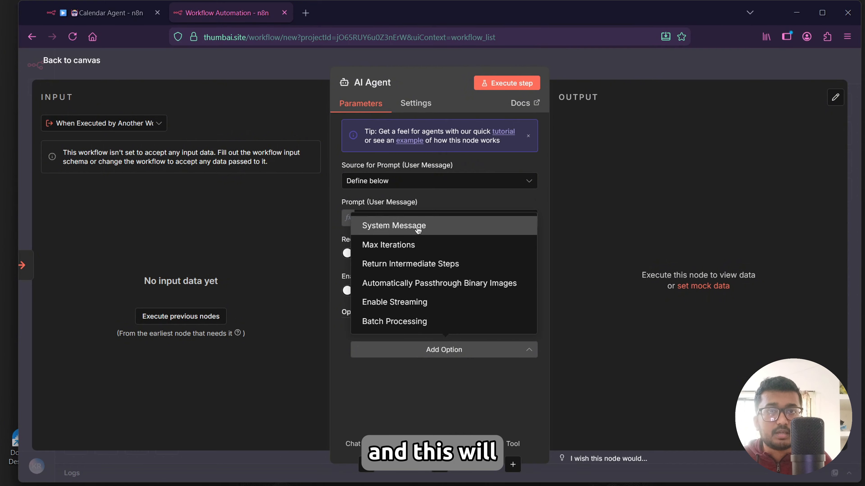
left_click(399, 226)
scroll(368, 313, "down", 1)
key("alt+Tab")
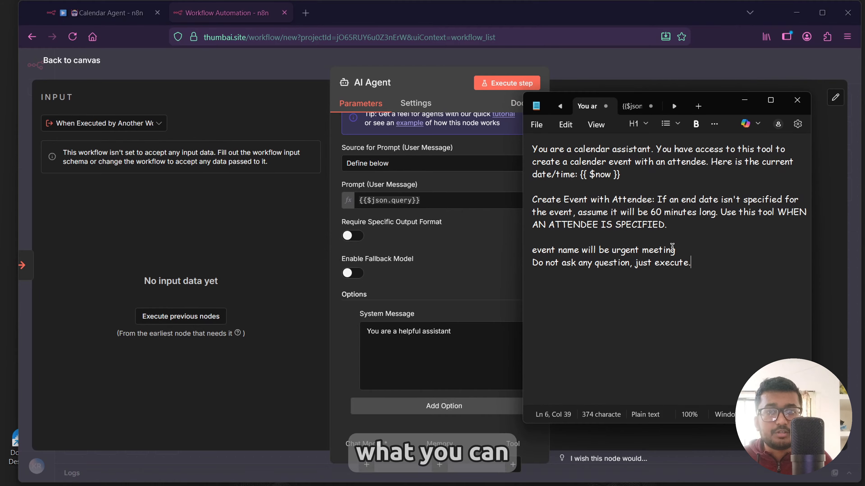
left_click_drag(689, 263, 521, 149)
key("ctrl+c")
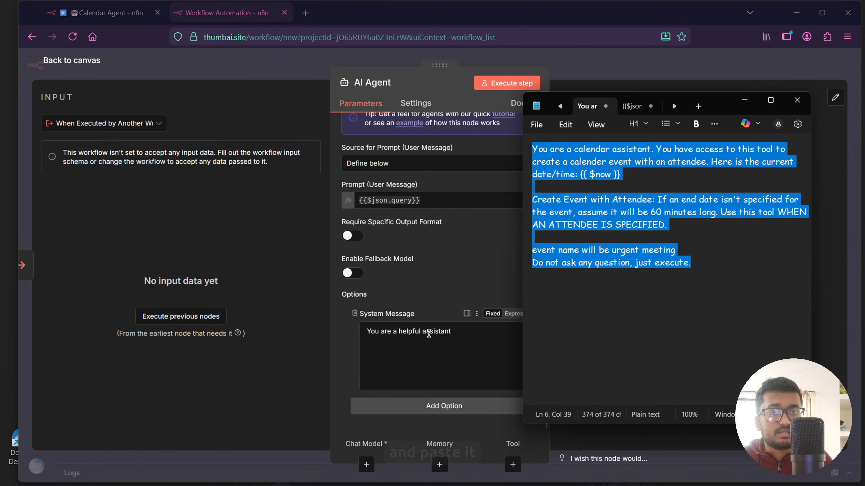
left_click(468, 332)
key("ctrl+a")
key("ctrl+v")
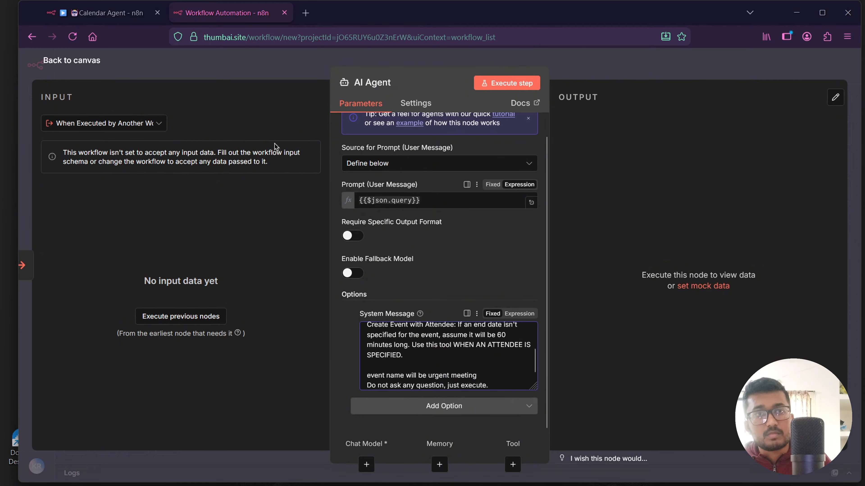
left_click(70, 61)
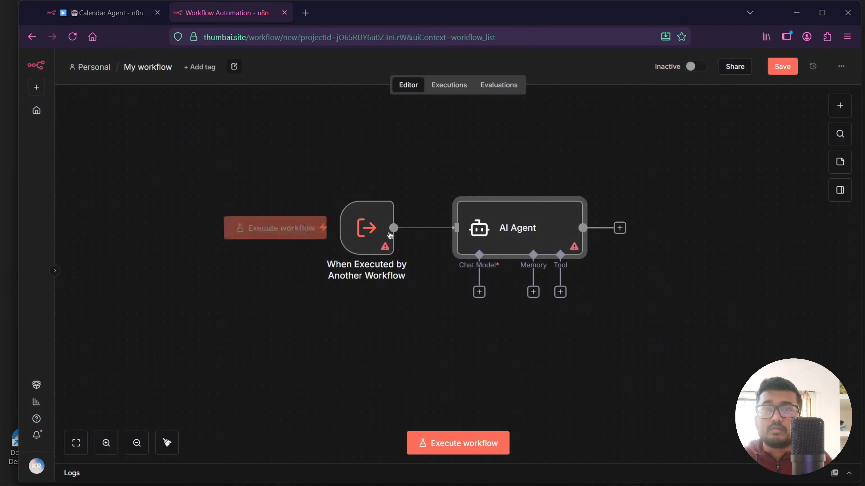
Attach a Google Gemini Chat Model as the AI Agent's chat model.
left_click(479, 294)
type("gemini")
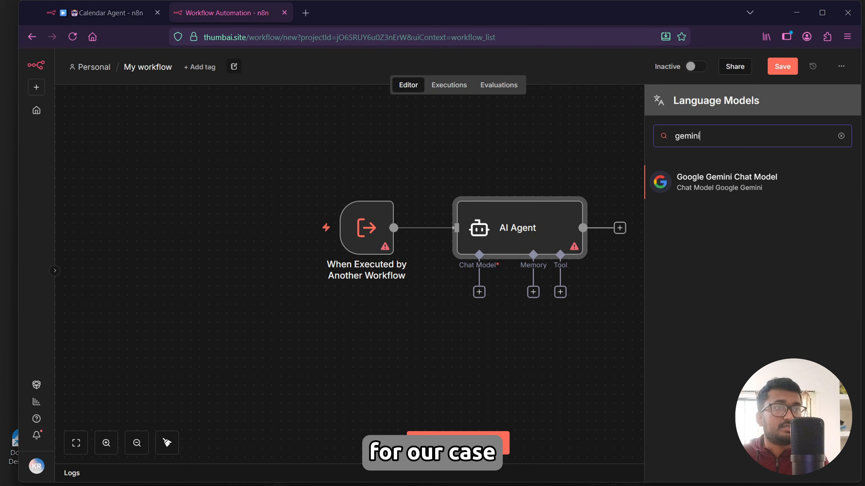
left_click(739, 187)
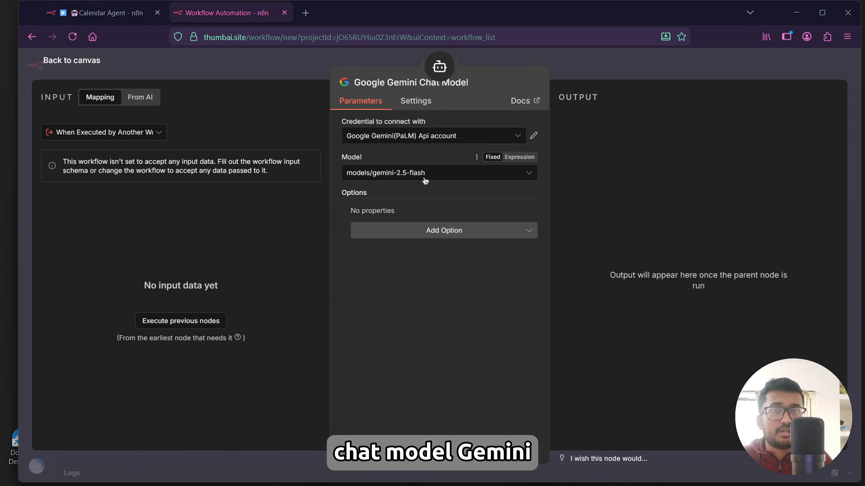
left_click(82, 63)
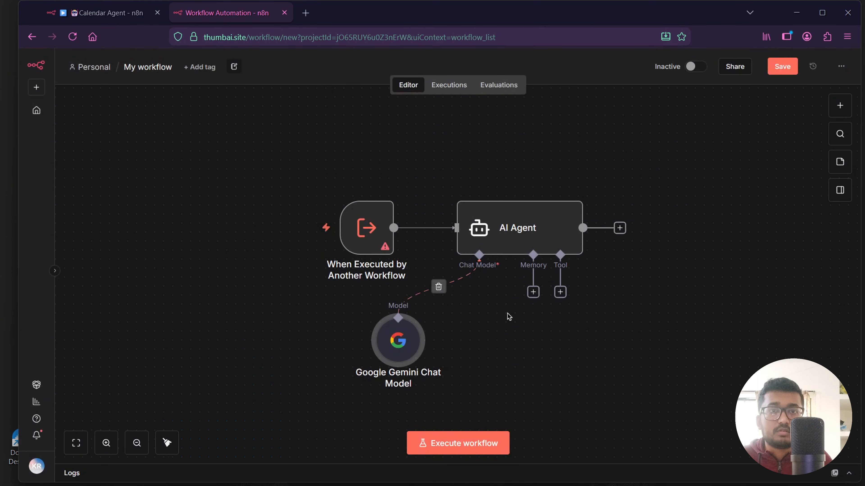
Add a Google Calendar Tool to the AI Agent and select the account's own calendar.
left_click(560, 292)
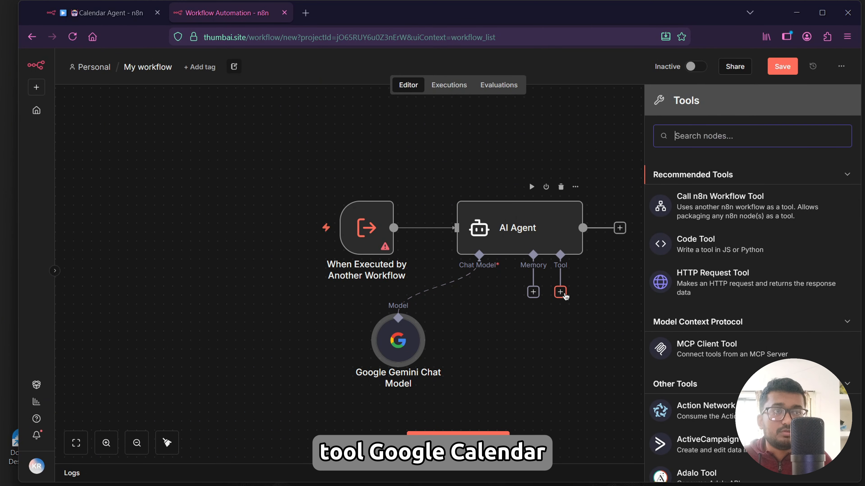
type("google cal")
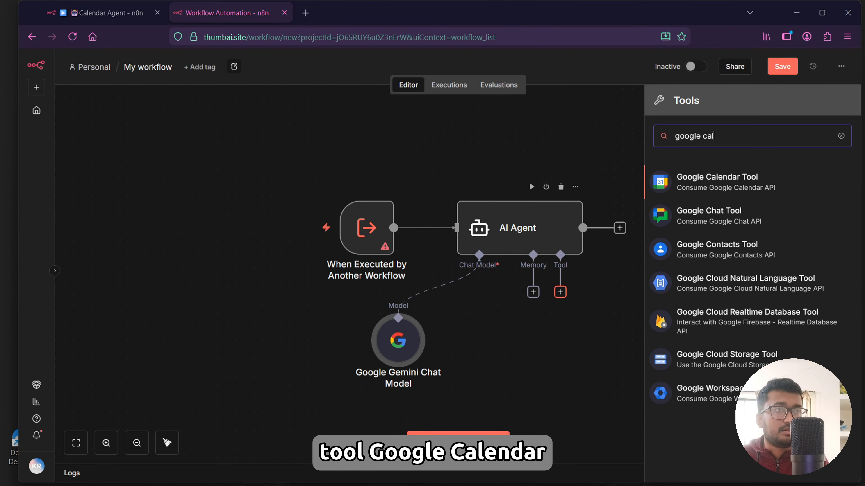
left_click(736, 185)
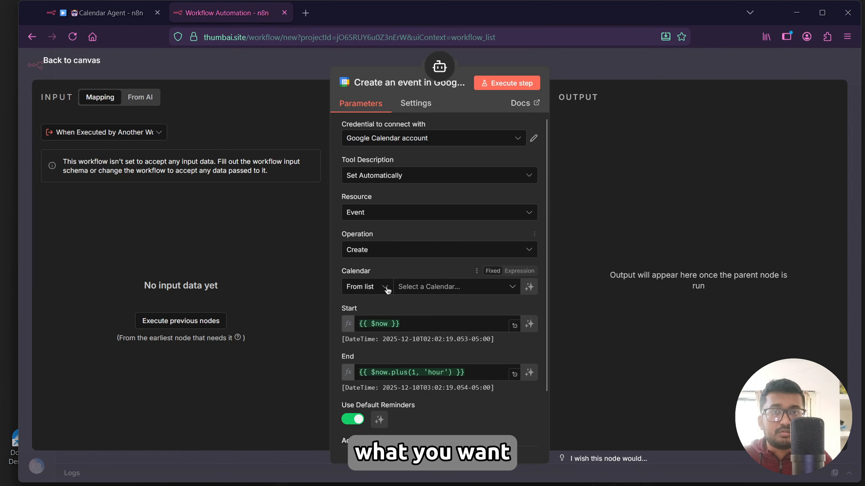
left_click(434, 290)
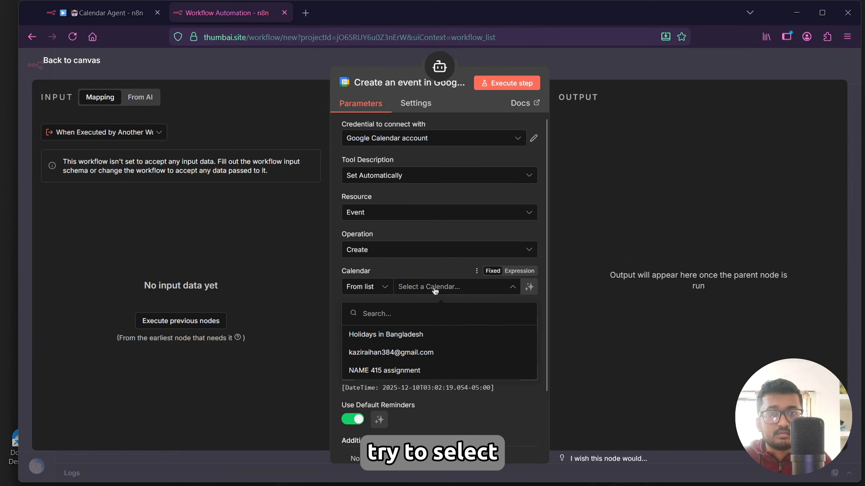
left_click(419, 352)
Set the event Start to {{ $fromAI("starttime","the time the user asks for the event to start") }}.
scroll(423, 251, "down", 2)
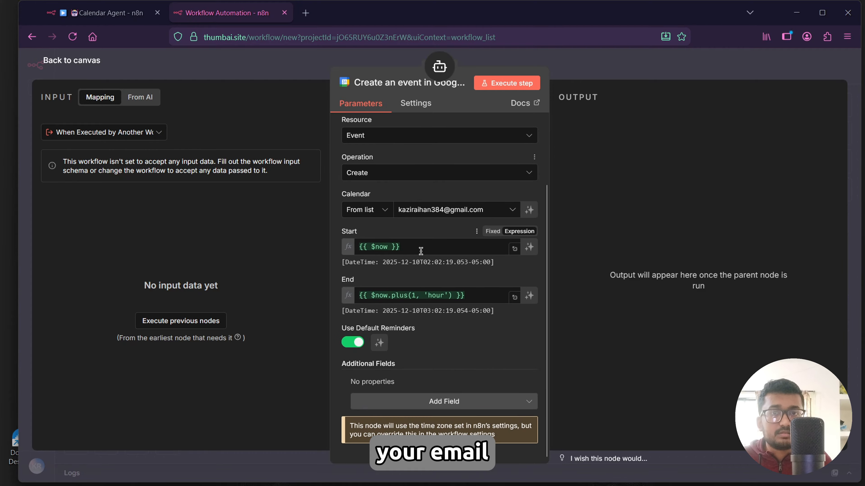
left_click(407, 247)
key("ctrl+v")
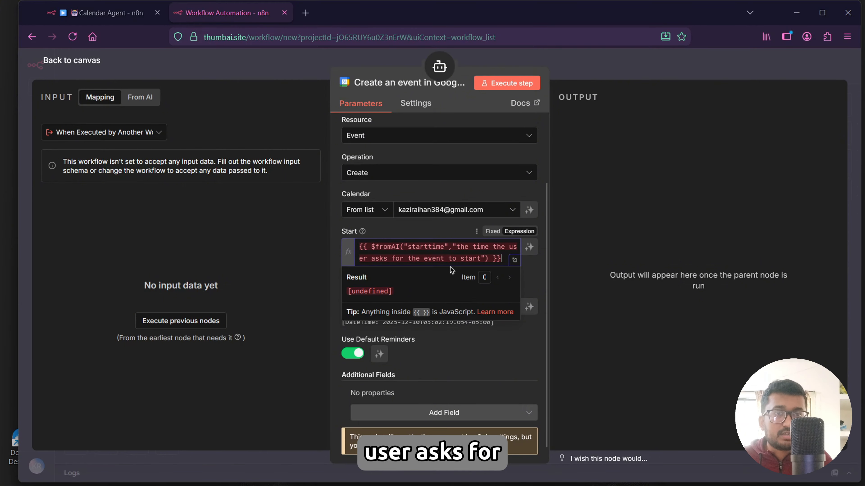
left_click(531, 288)
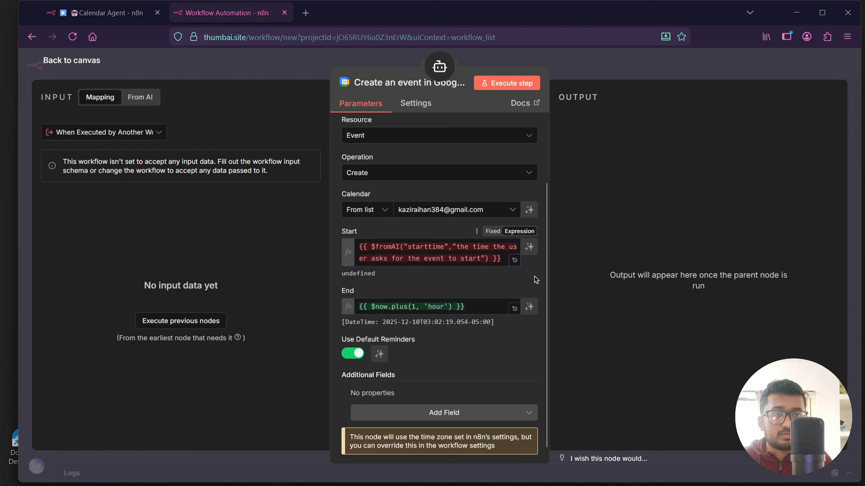
Set the event End to {{ $fromAI("endtime","the time the user asks for the event to end") }}.
scroll(467, 296, "down", 1)
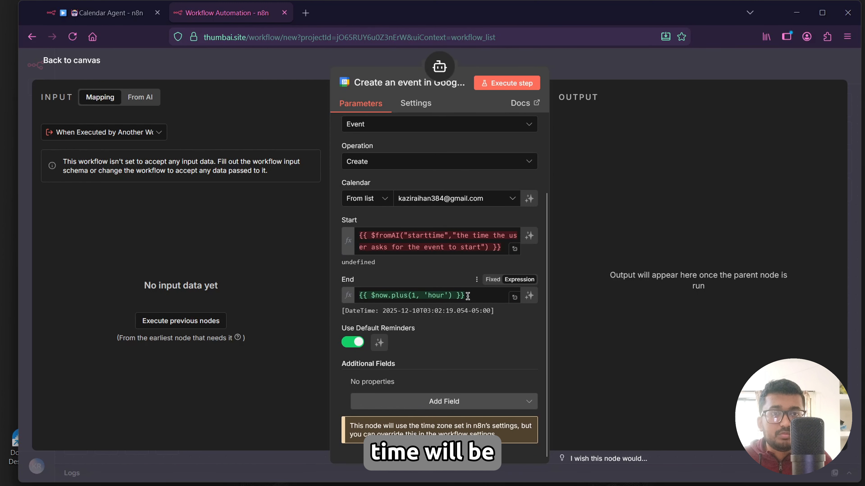
left_click(473, 297)
key("ctrl+a")
key("ctrl+v")
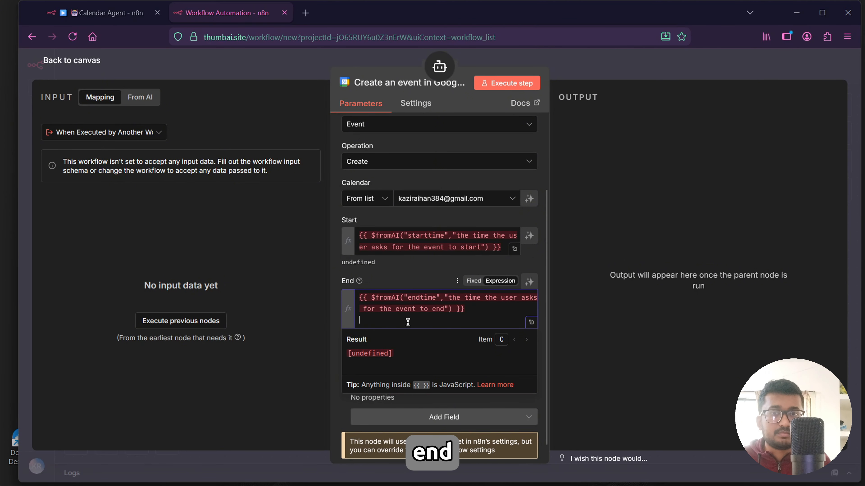
key("BackSpace")
left_click(394, 283)
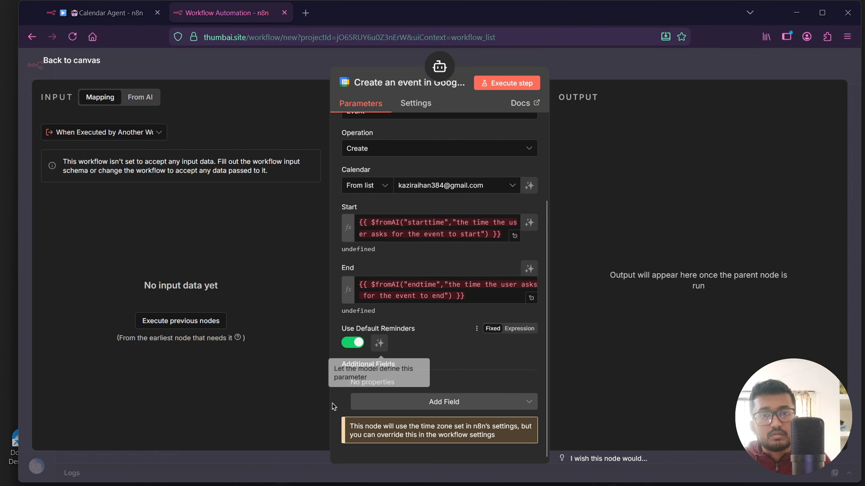
Add an Attendees field set to {{ $fromAI("attendeeEmail","the email of the user asks the event to be sceduled with") }}.
left_click(368, 402)
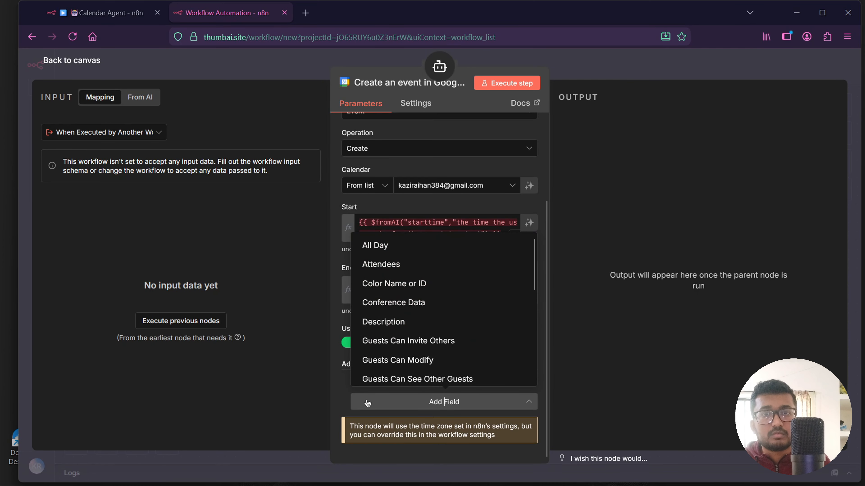
left_click(378, 264)
scroll(408, 290, "down", 2)
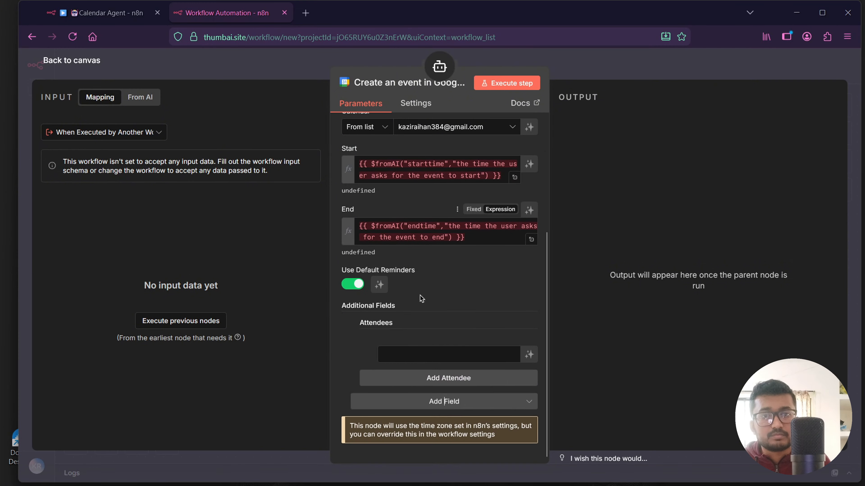
left_click(407, 356)
key("ctrl+v")
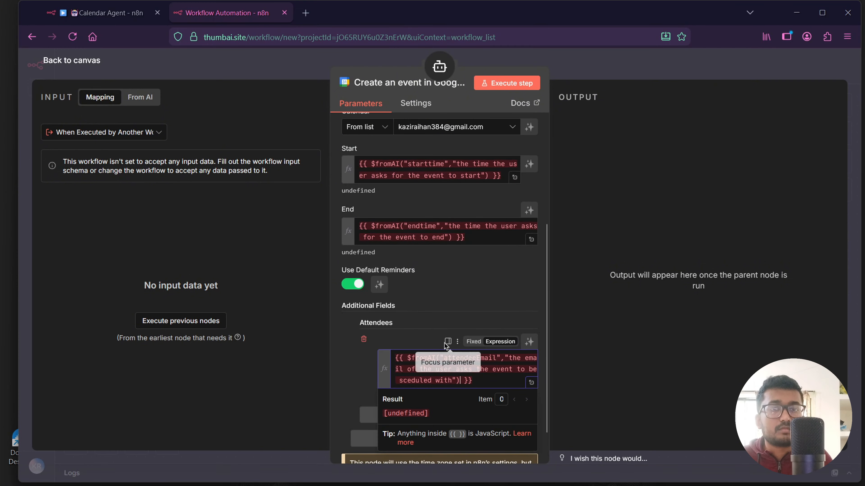
scroll(450, 354, "down", 1)
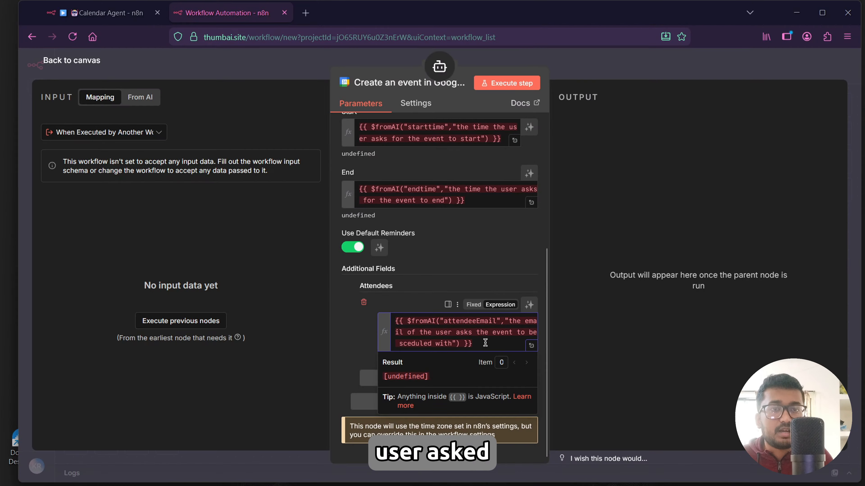
left_click(358, 335)
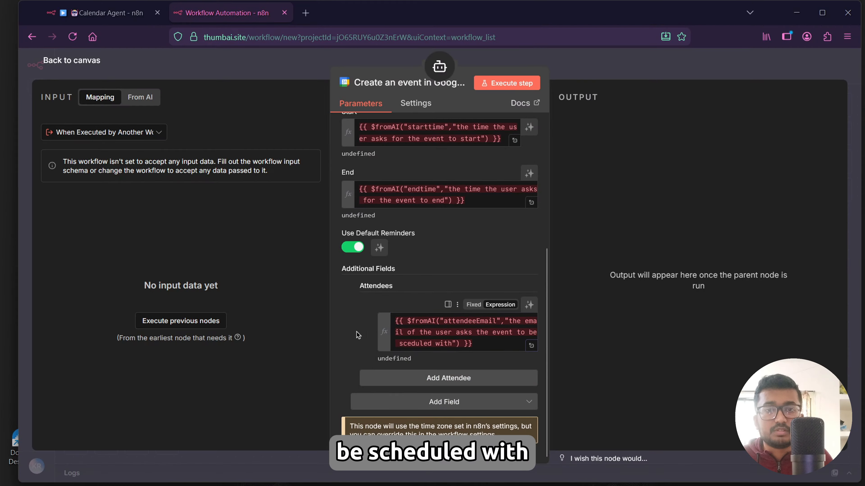
Add a Summary field to the calendar event set to {{ $fromAI("name","the name of the calendar event") }}.
left_click(363, 403)
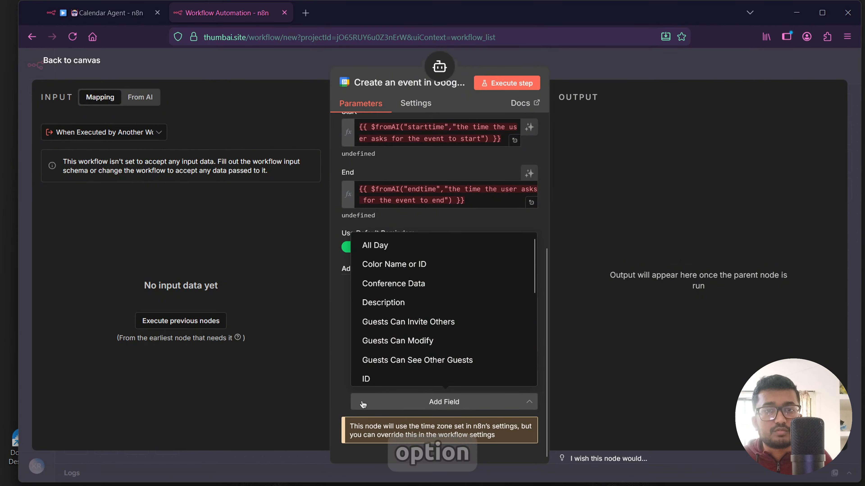
scroll(386, 321, "down", 3)
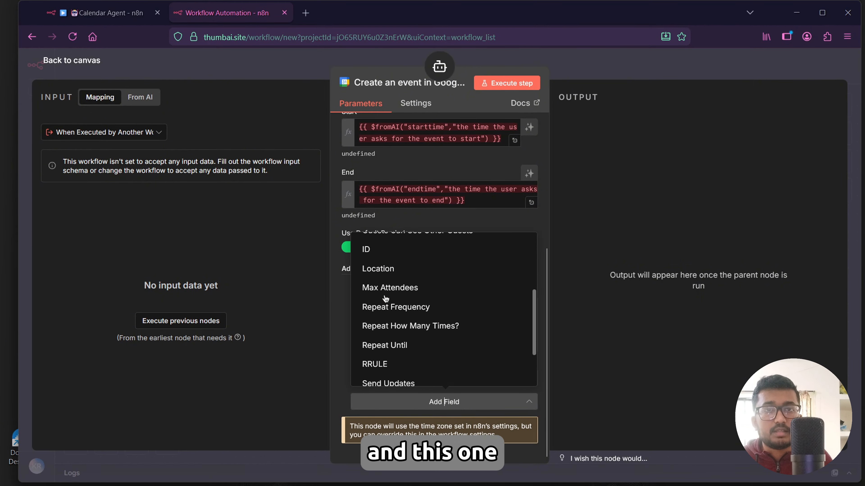
scroll(386, 299, "down", 2)
left_click(374, 353)
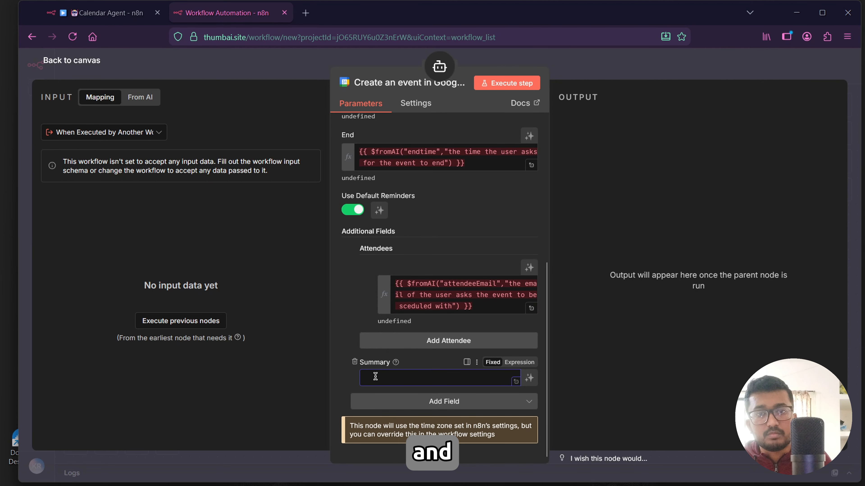
type("{{ $fromAI(\"name\",\"the name of the calendar event\") }}")
left_click(352, 316)
scroll(352, 316, "down", 1)
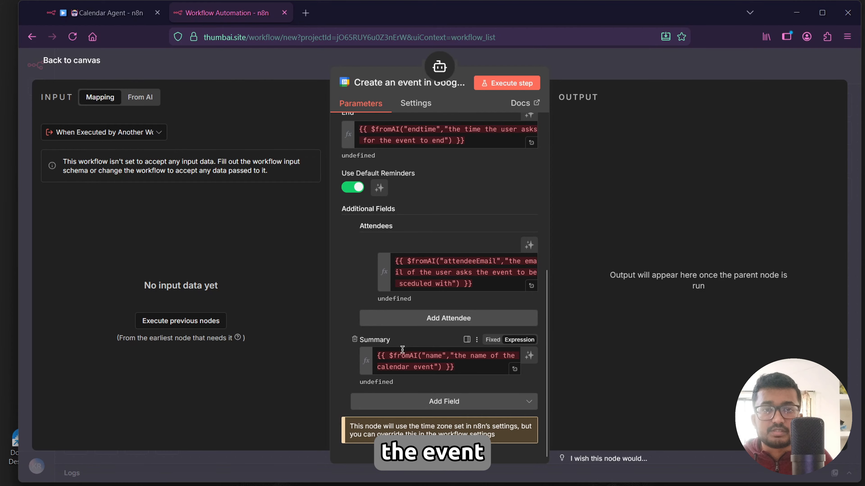
Append an Edit Fields (Set) node after the AI Agent's output.
left_click(73, 69)
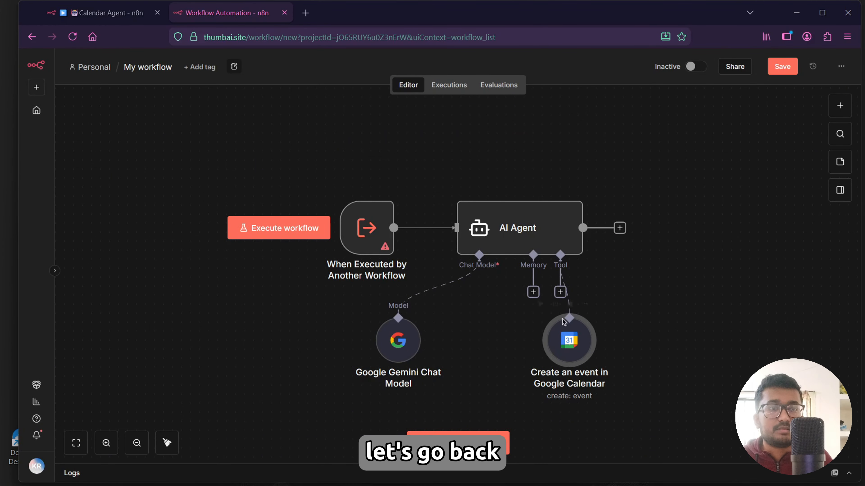
left_click(619, 228)
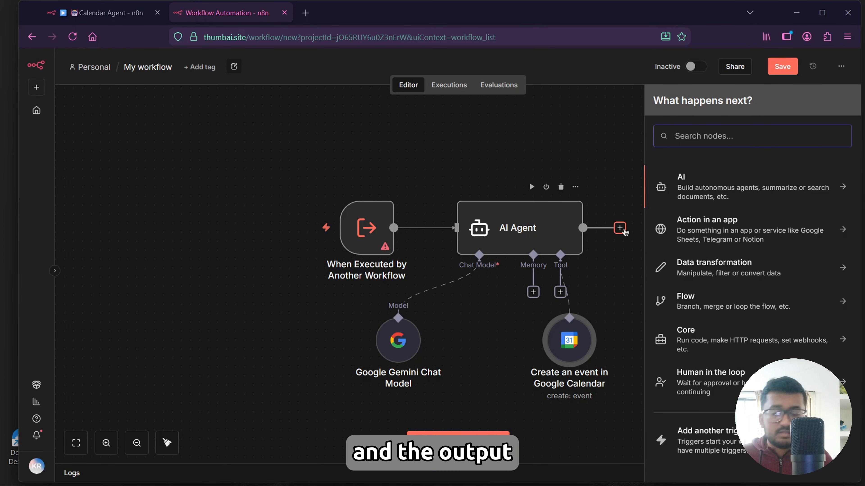
type("edit")
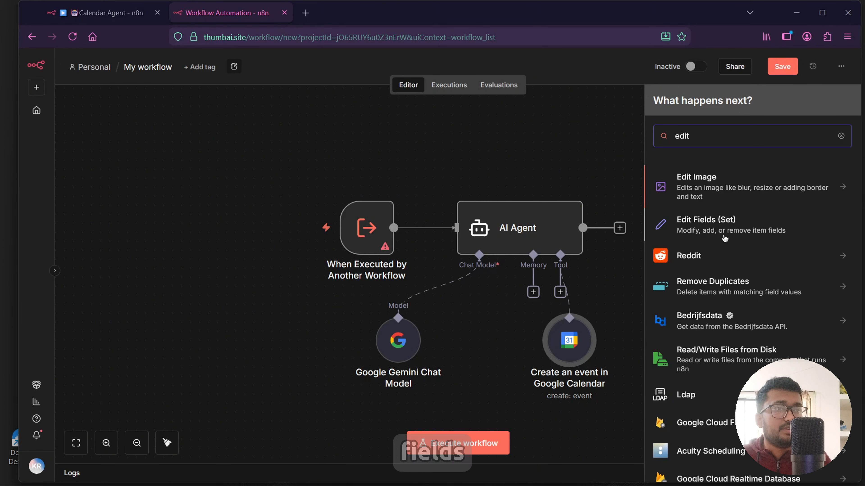
left_click(725, 237)
left_click(437, 241)
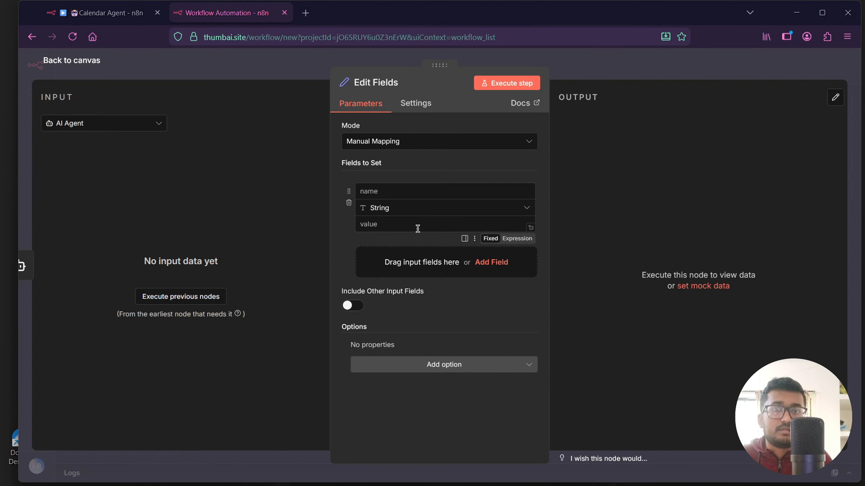
Name the Edit Fields field response and paste the agent's output expression as its value.
left_click(390, 193)
type("ponse")
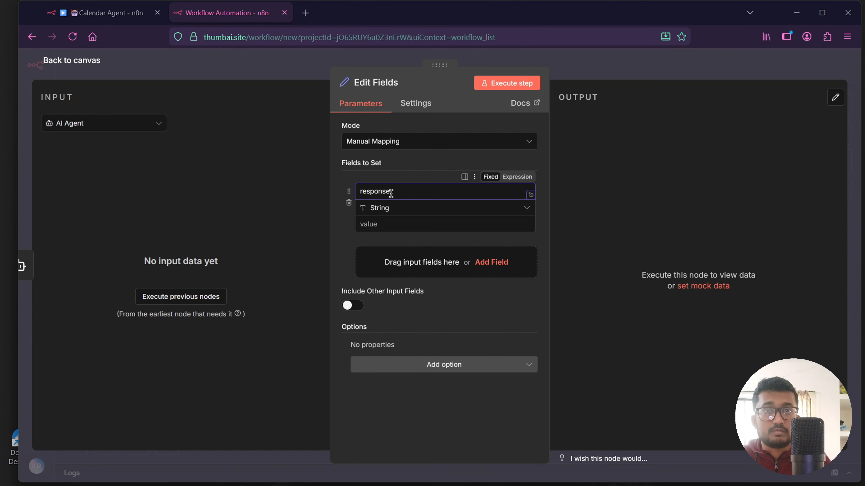
left_click(416, 224)
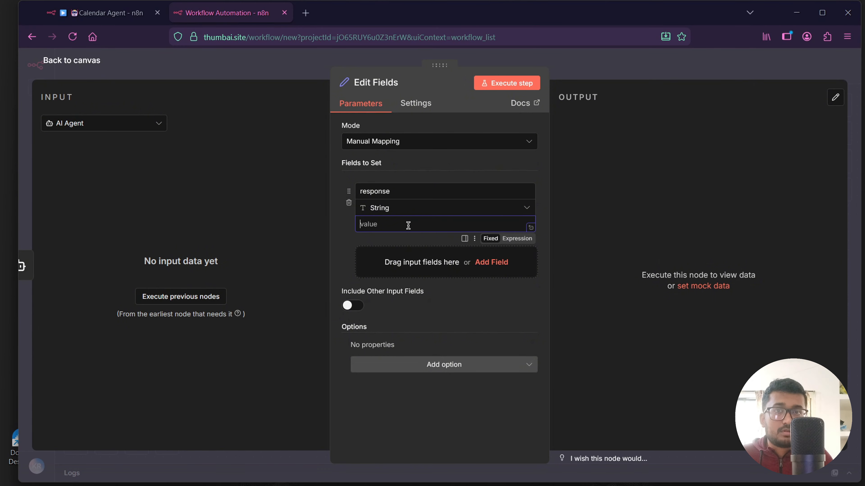
type("{{$json.output}}")
left_click(590, 274)
Save the workflow and rename it Calendar Agent.
left_click(82, 63)
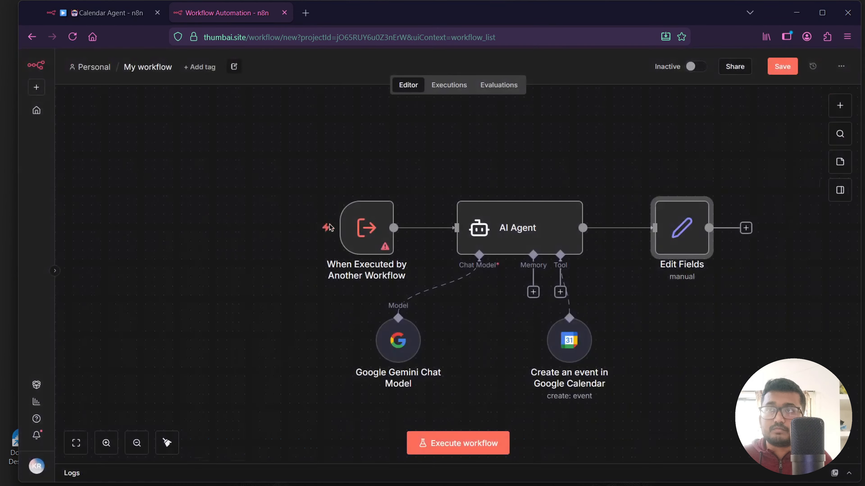
key("ctrl+s")
left_click(165, 68)
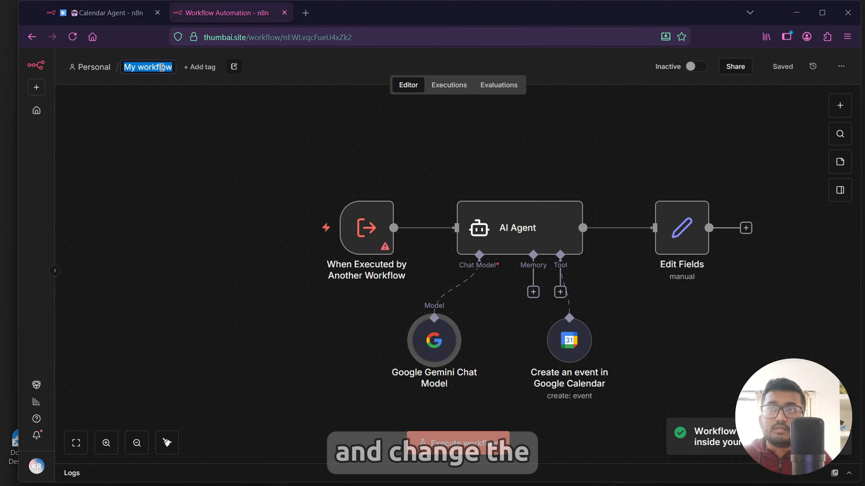
double_click(165, 68)
key("ctrl+a")
key("BackSpace")
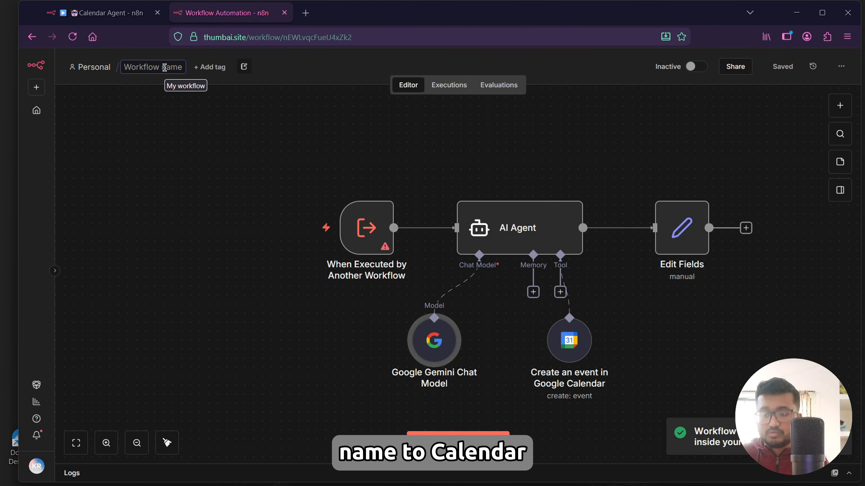
type("Calend")
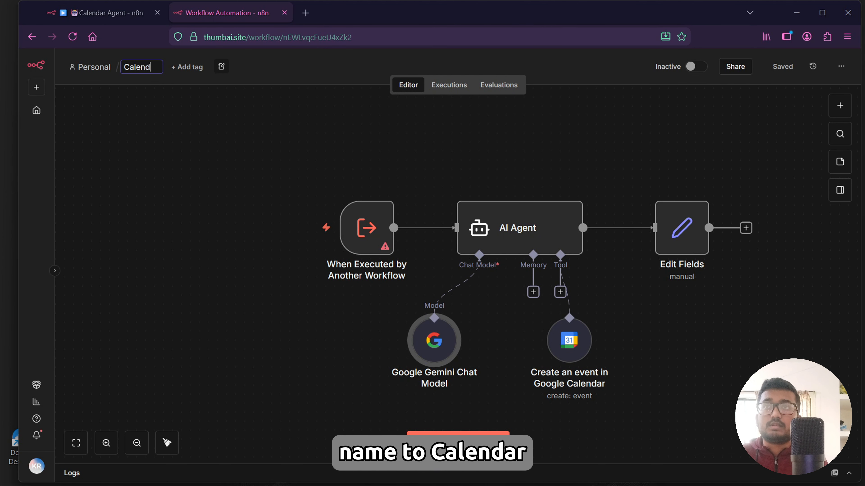
type("ar Agent")
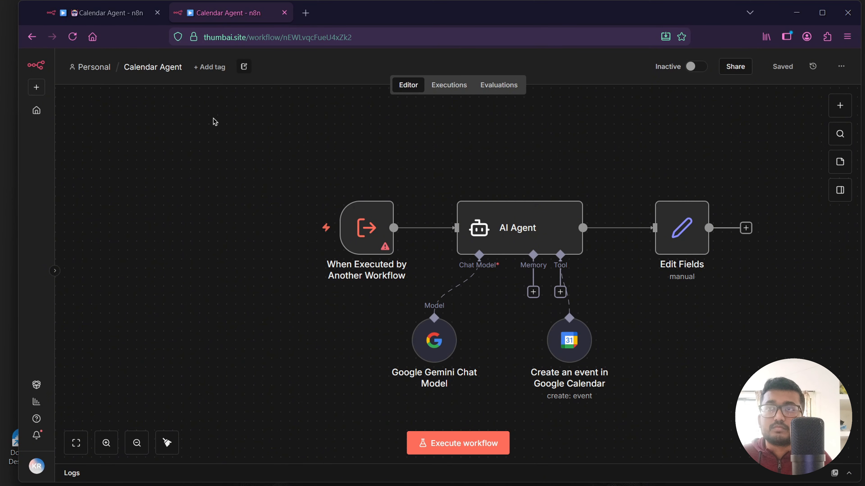
left_click(90, 67)
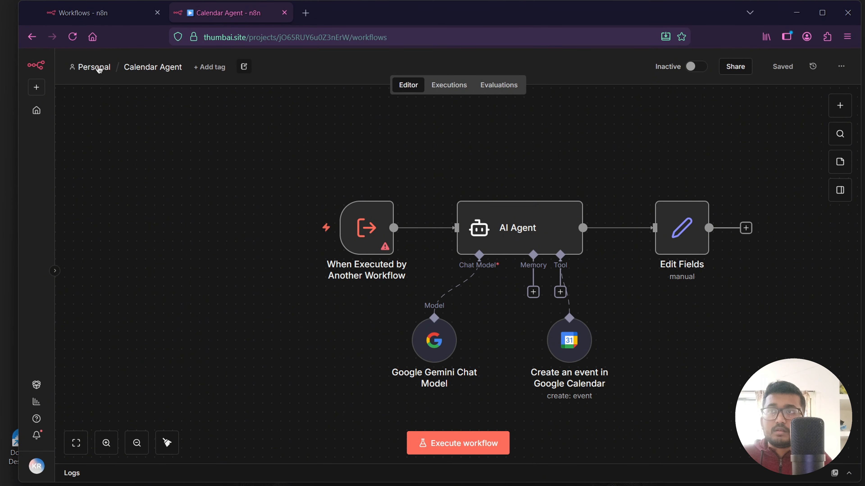
Create a new workflow starting with a Telegram On message trigger.
left_click(740, 70)
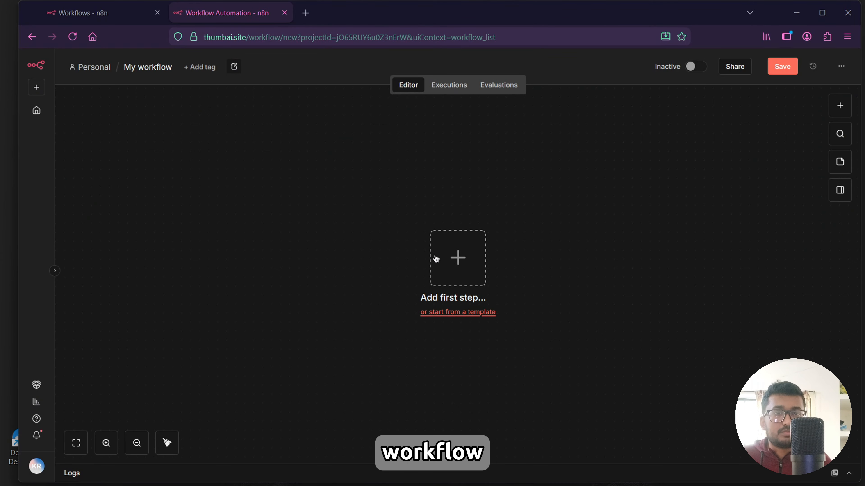
left_click_drag(446, 259, 386, 242)
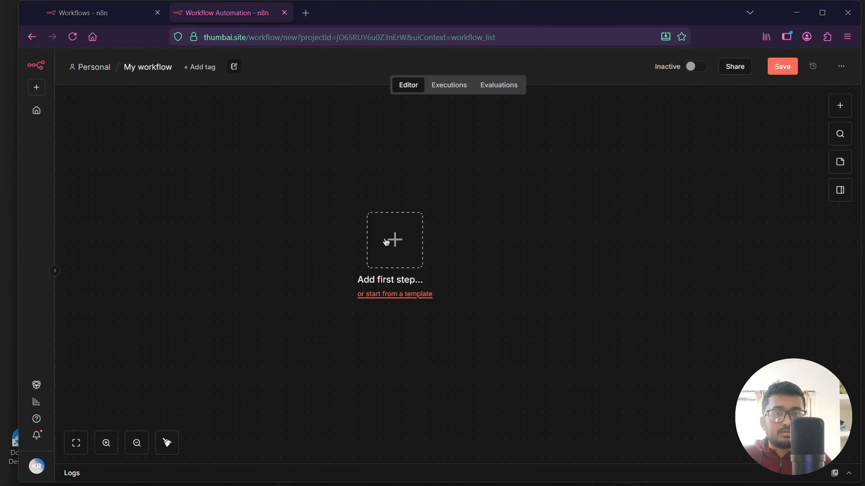
left_click(386, 242)
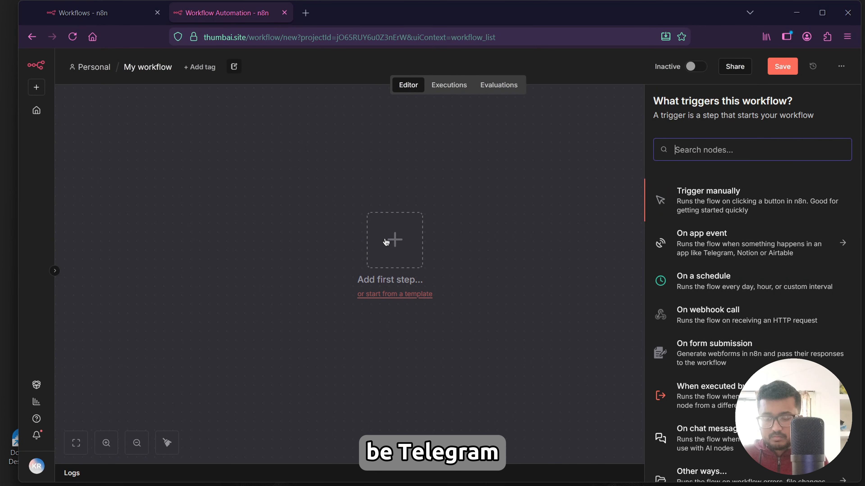
type("teleg")
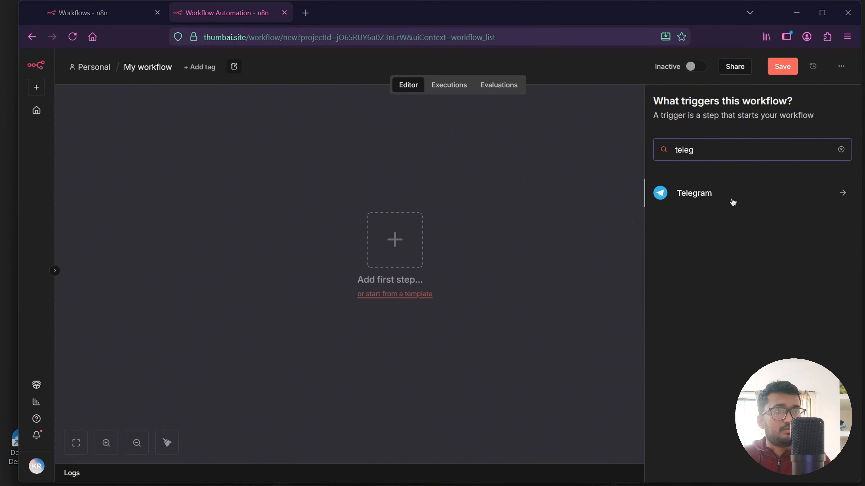
left_click(738, 186)
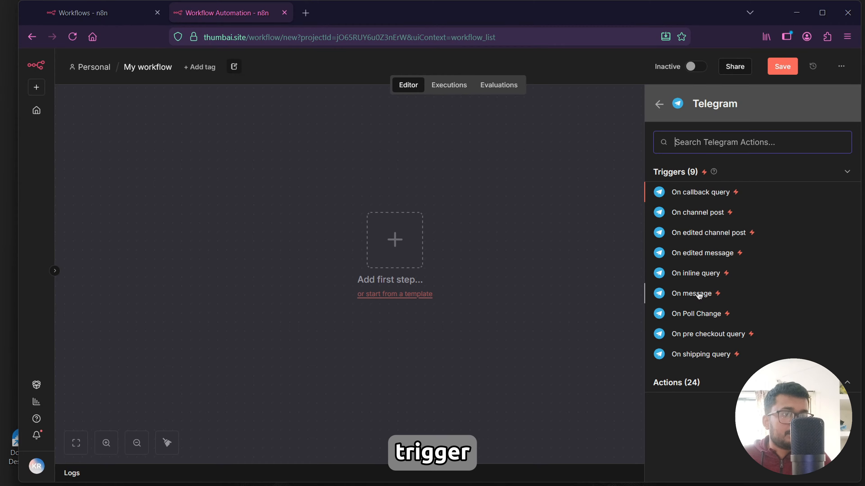
left_click(699, 294)
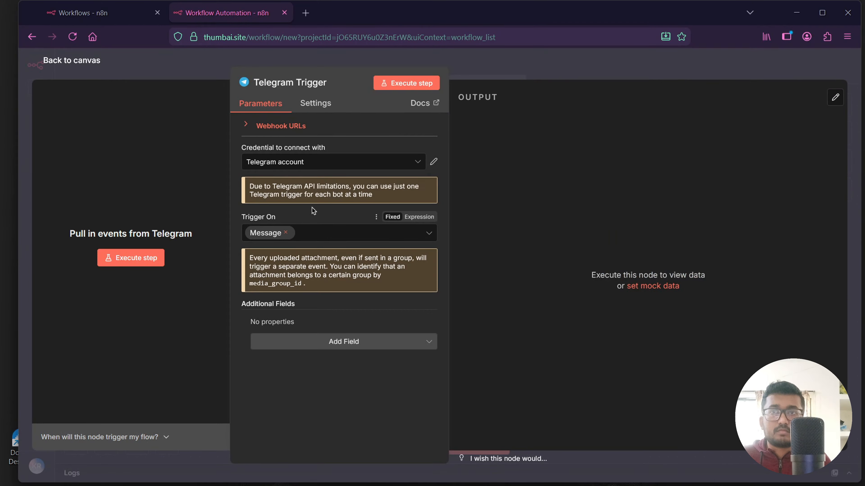
left_click(57, 64)
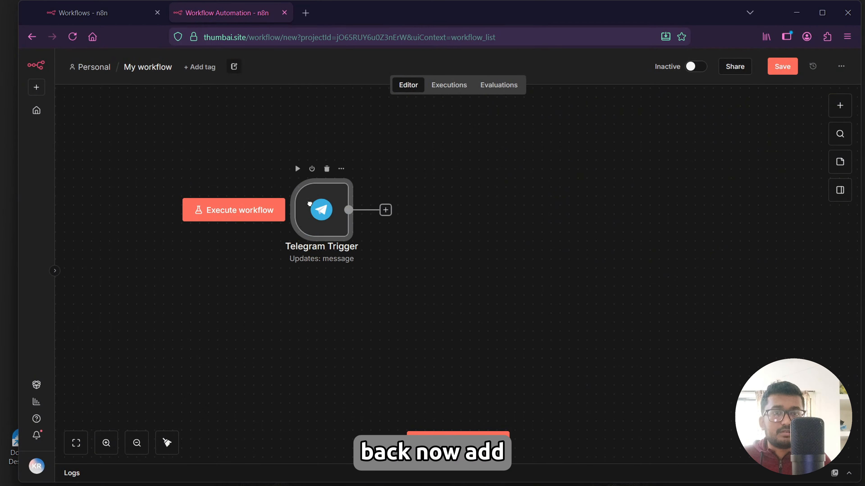
Add a Switch node after the Telegram Trigger with a first rule value of {{ $json.message.voice.file_id }}.
left_click(404, 201)
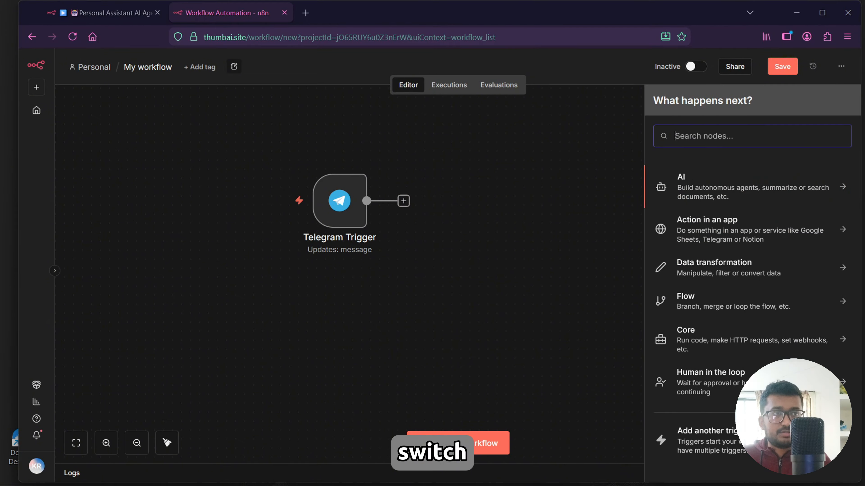
type("switc")
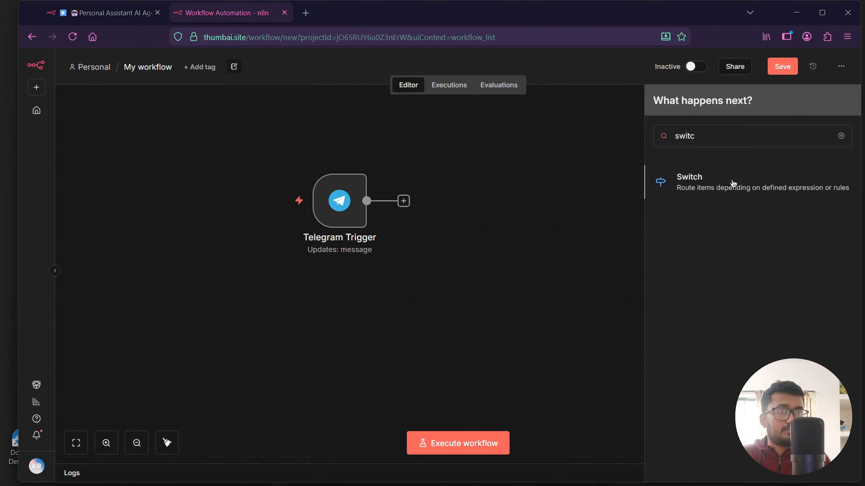
left_click(733, 184)
left_click(383, 188)
type("{{ $json.message.voice.file_id }}")
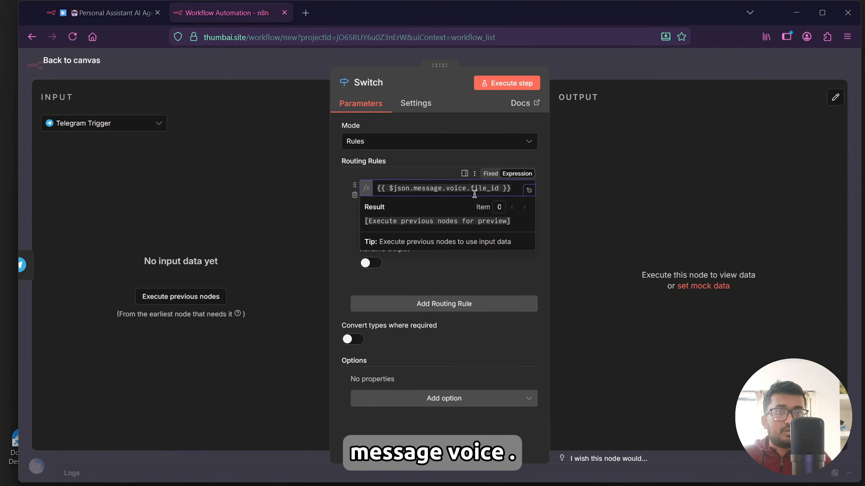
Set the first rule's condition to string exists and rename its output to Voice.
left_click(321, 228)
left_click(408, 205)
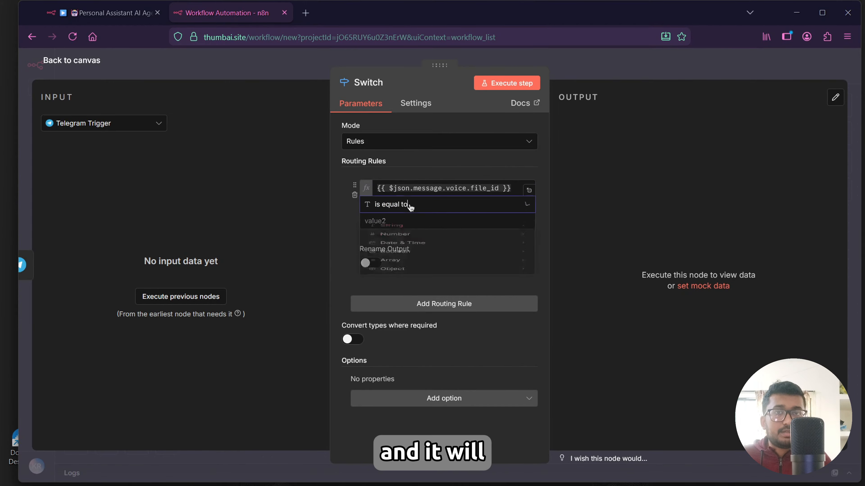
mouse_move(413, 236)
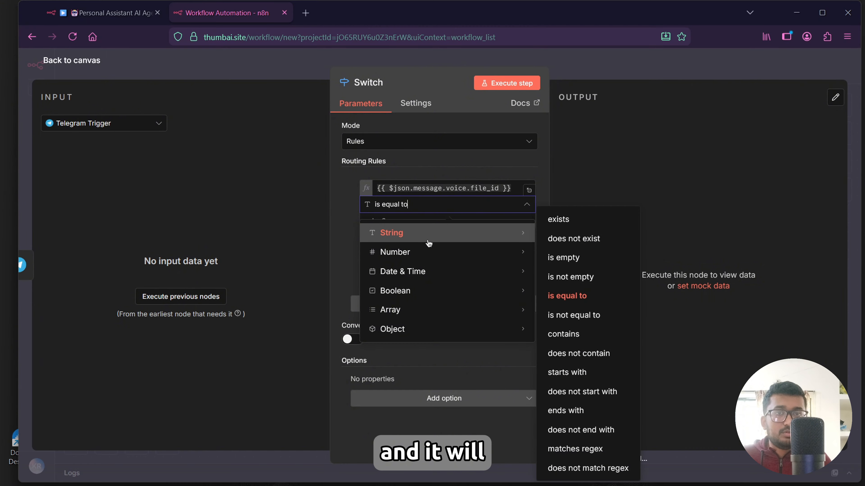
left_click(580, 225)
left_click(371, 246)
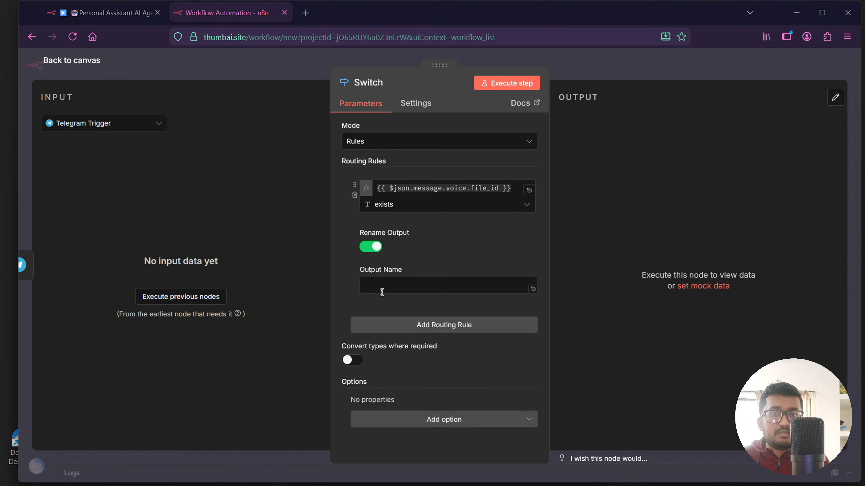
left_click(379, 288)
type("Voice")
left_click(345, 290)
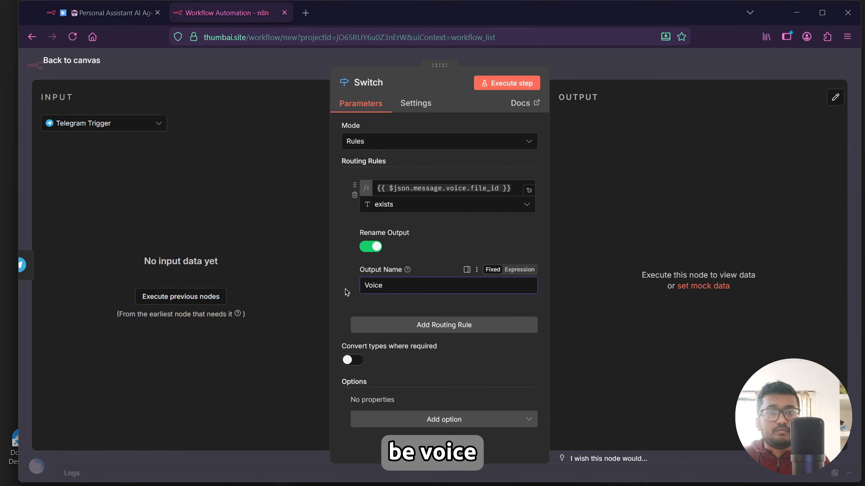
Add a second routing rule checking that {{ $json.message.text }} exists, and enable Rename Output for it.
left_click(428, 326)
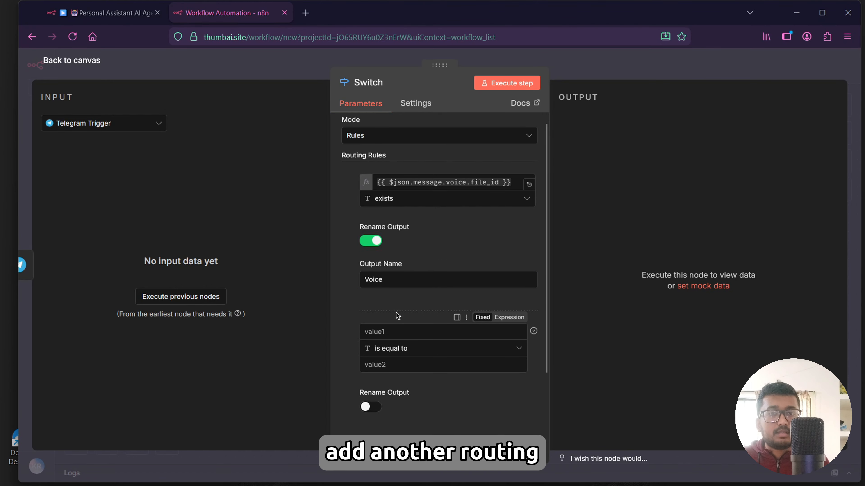
scroll(397, 315, "up", 2)
scroll(391, 273, "down", 4)
left_click(388, 226)
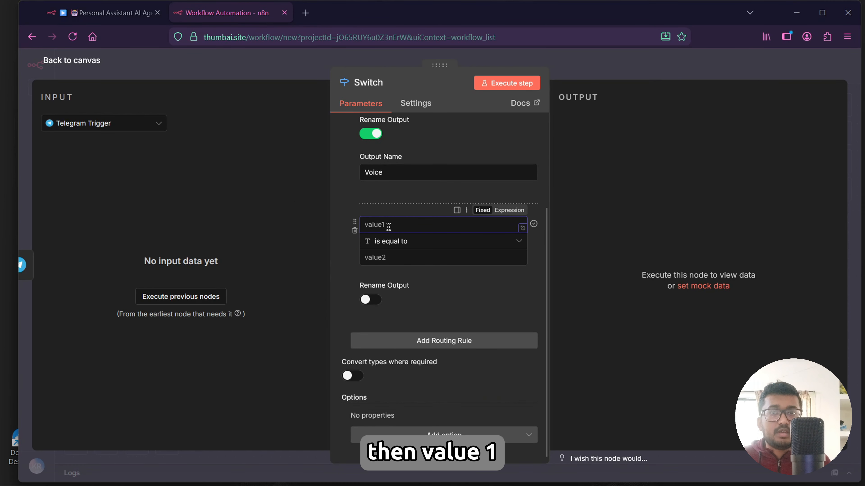
type("{{ $json.message.text }}")
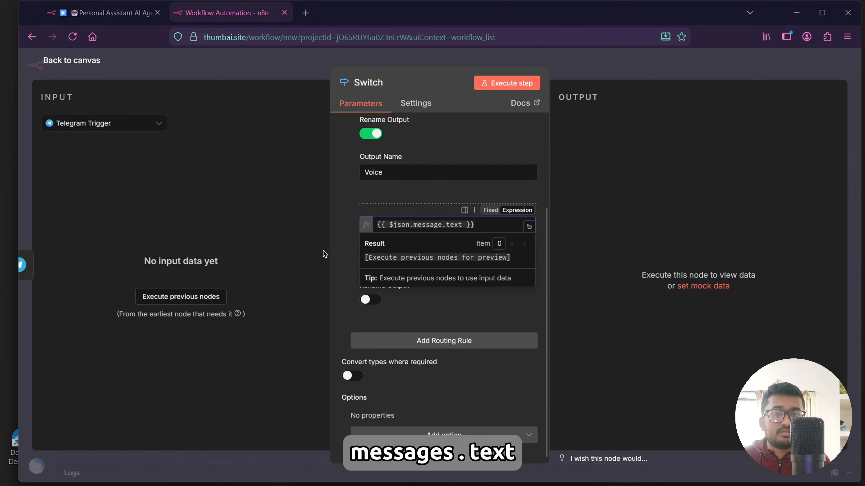
left_click(391, 241)
mouse_move(402, 278)
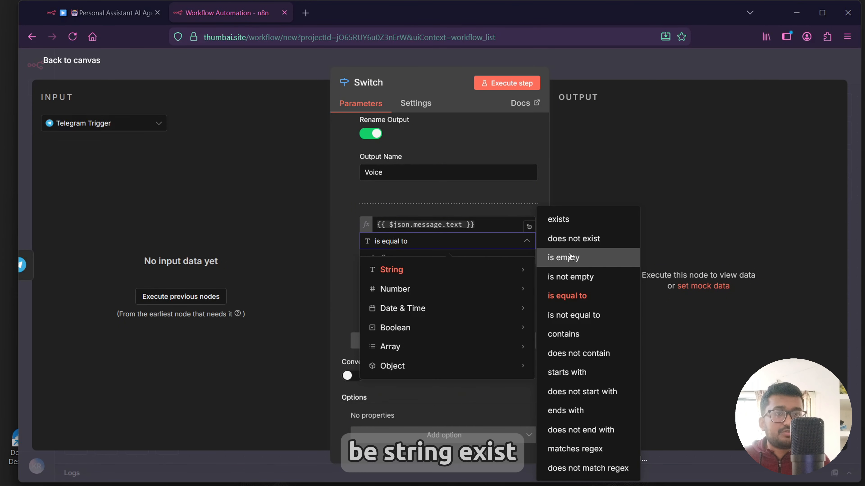
left_click(558, 219)
left_click(375, 300)
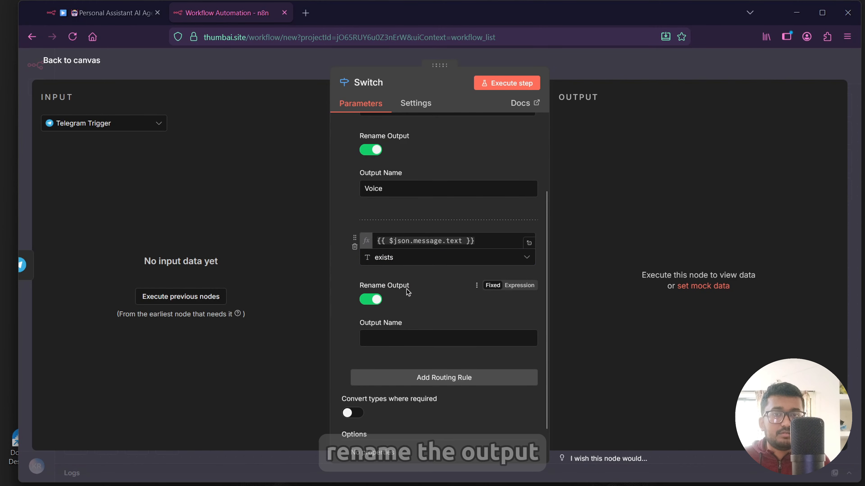
Name the second rule's output Text and return to the canvas.
scroll(407, 289, "down", 1)
left_click(386, 300)
type("Text")
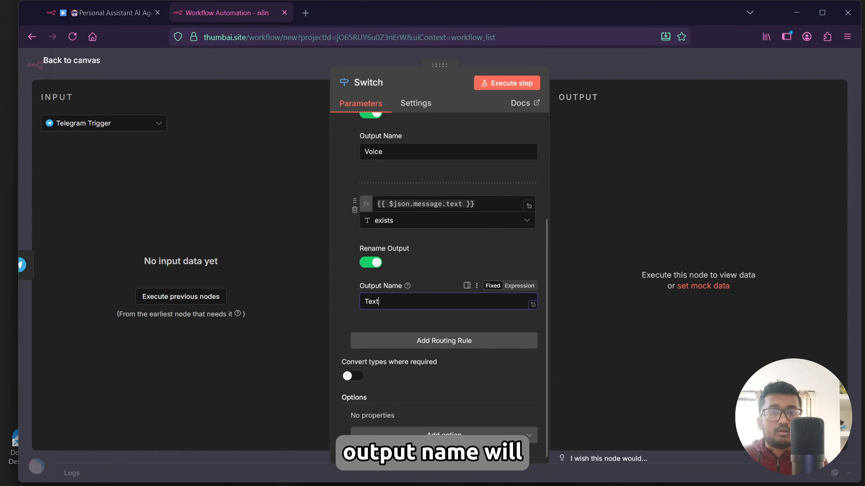
left_click(88, 65)
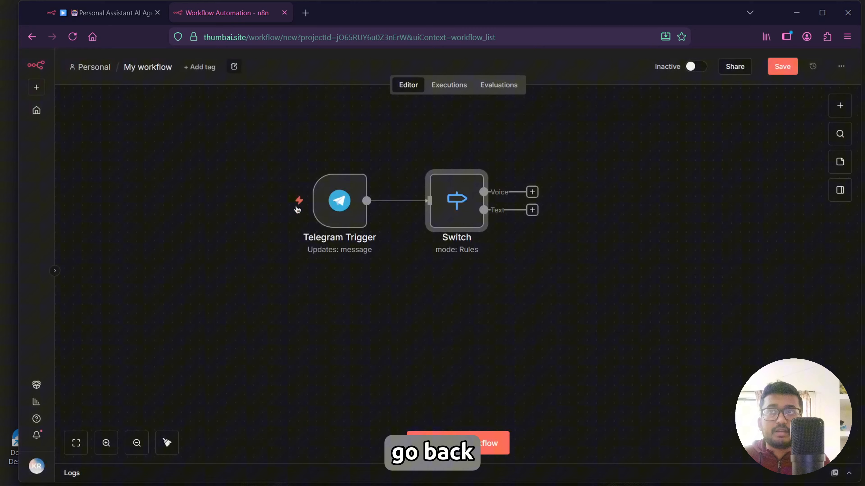
Add a Telegram Get a file node after the Switch's Voice output.
left_click(532, 193)
type("tele")
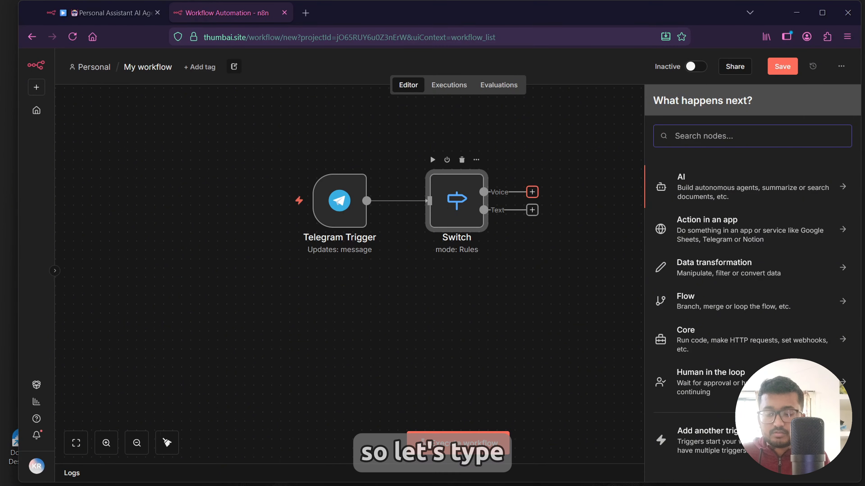
type("gram")
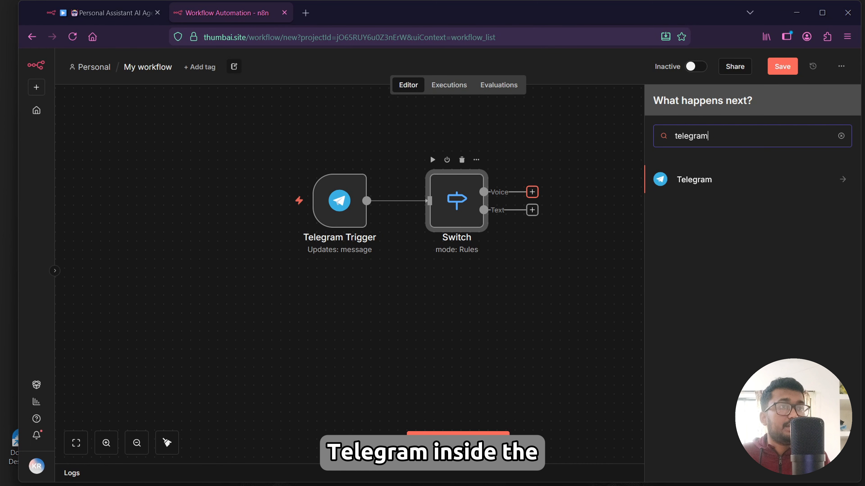
left_click(716, 193)
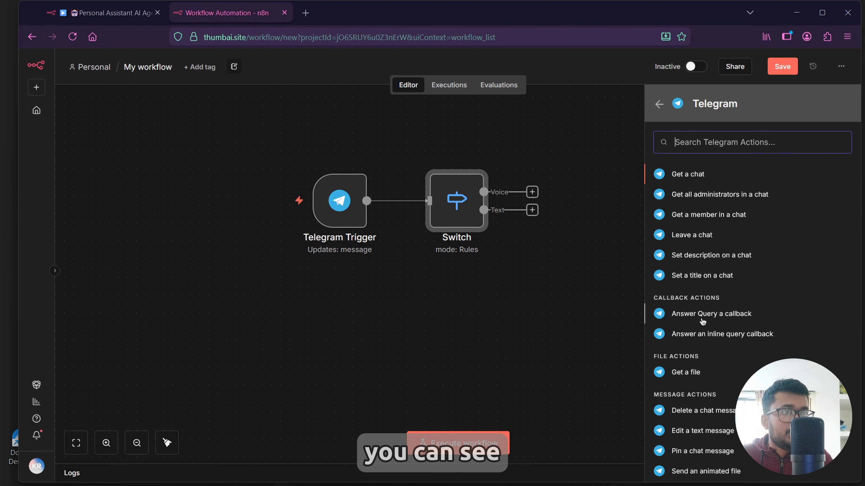
scroll(695, 322, "down", 3)
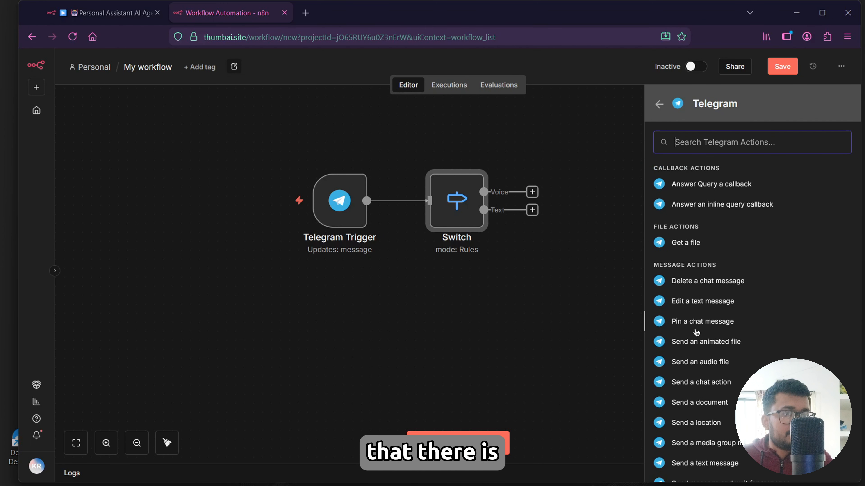
left_click(685, 243)
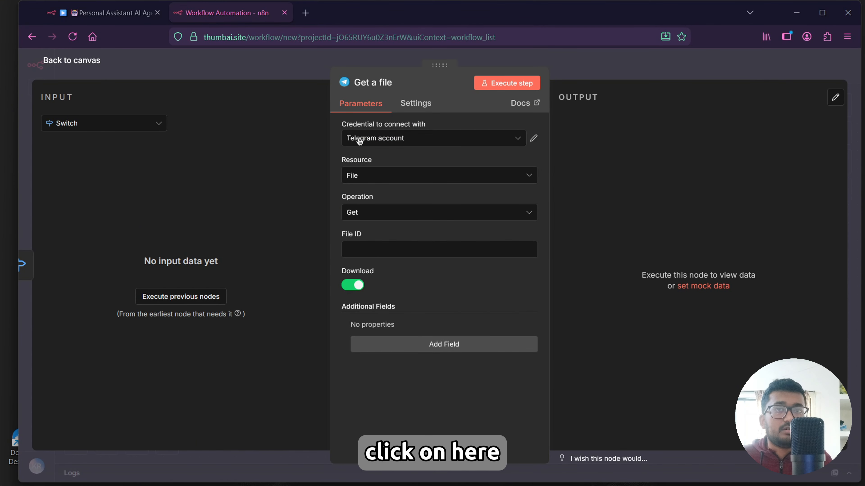
Rename the Telegram file node Download Voice.
left_click(374, 87)
key("BackSpace")
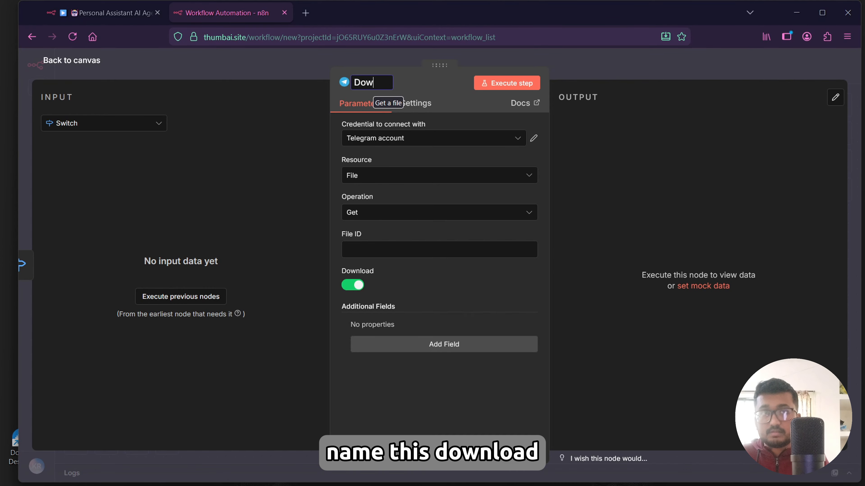
type("Downlaod")
key("BackSpace")
key("BackSpace")
key("BackSpace")
key("BackSpace")
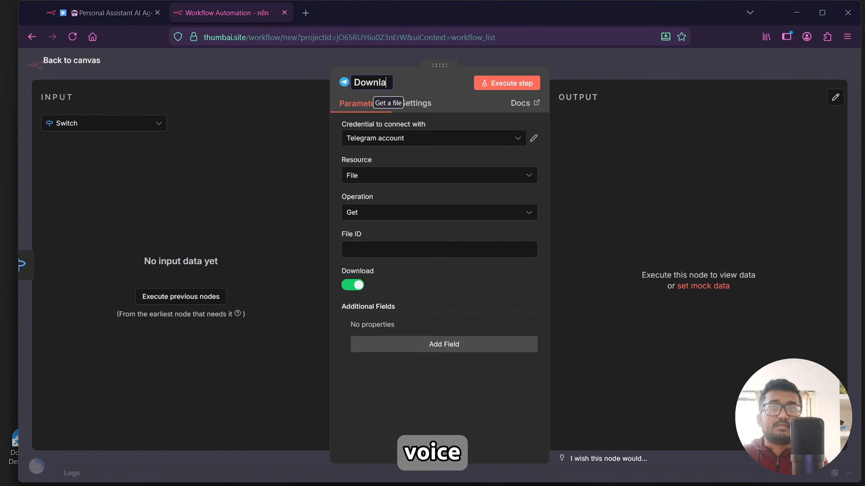
type("oad Voice")
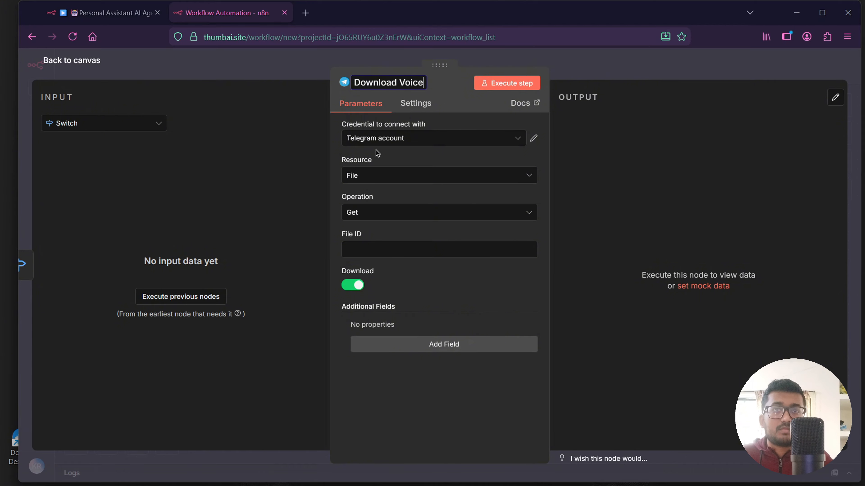
key("Return")
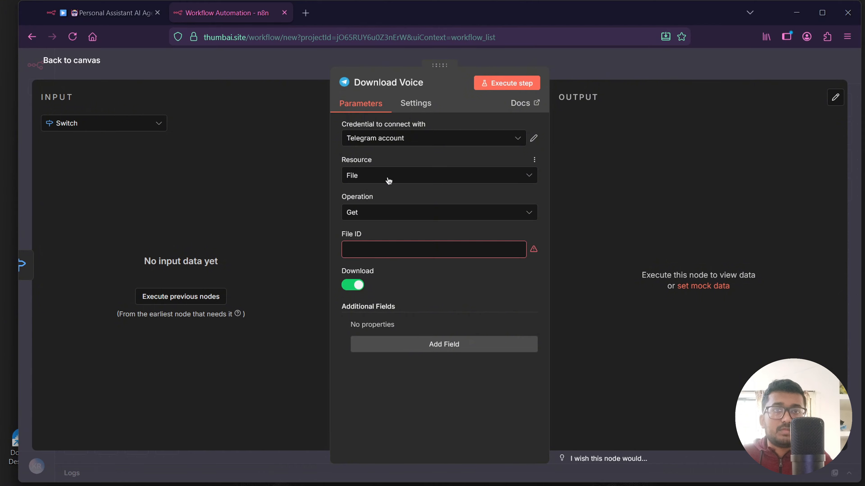
Set the File ID to {{ $json.message.voice.file_id }} and return to the canvas.
left_click(368, 252)
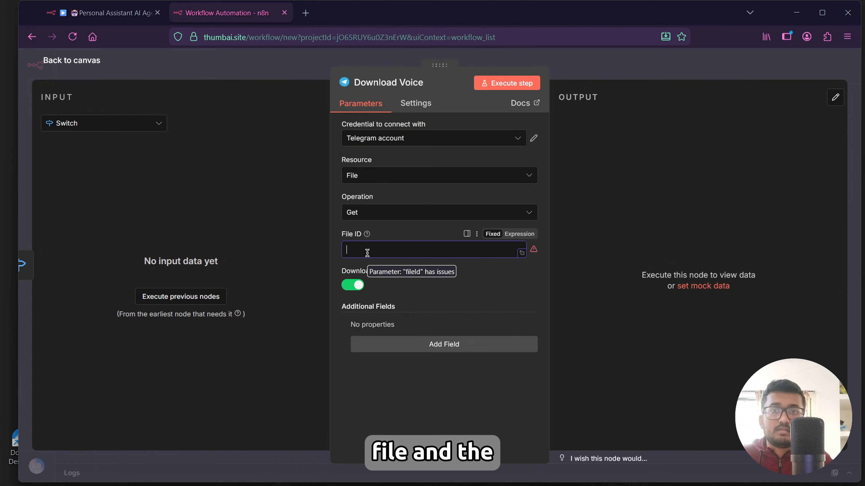
type("{{ $json.message.voice.file_id }}")
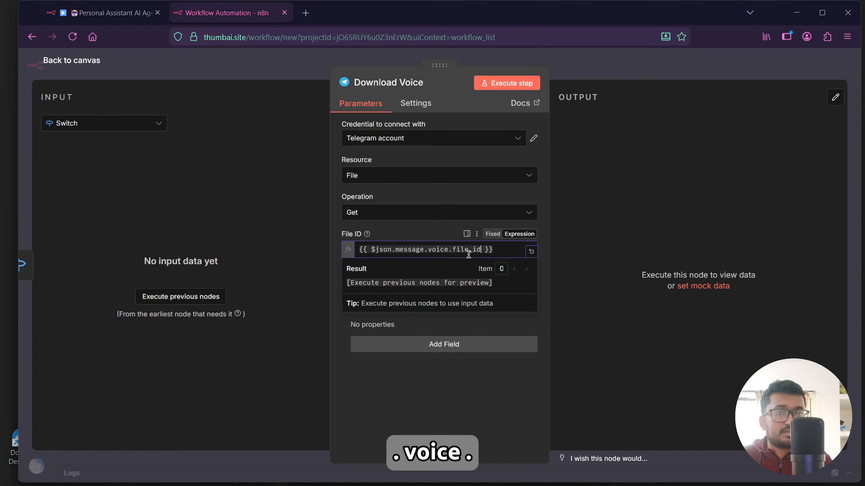
left_click(76, 61)
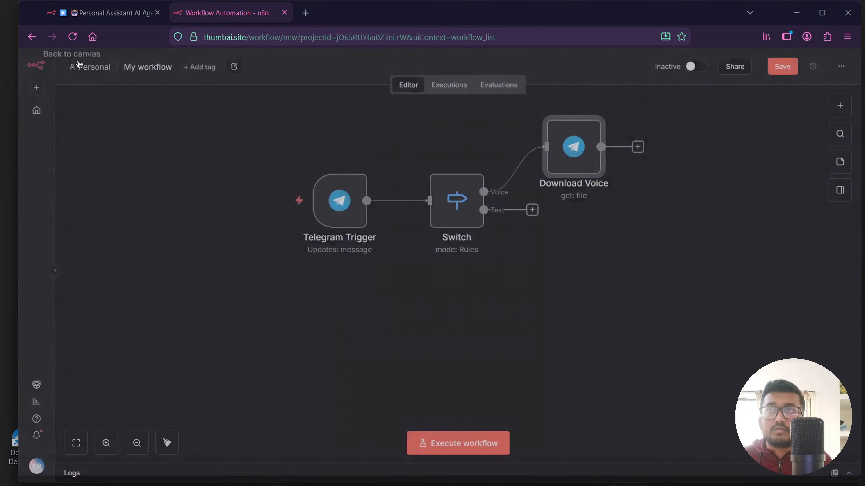
Add an OpenAI Transcribe a recording node after the Download Voice node.
left_click(125, 14)
key("ctrl+Tab")
left_click(638, 149)
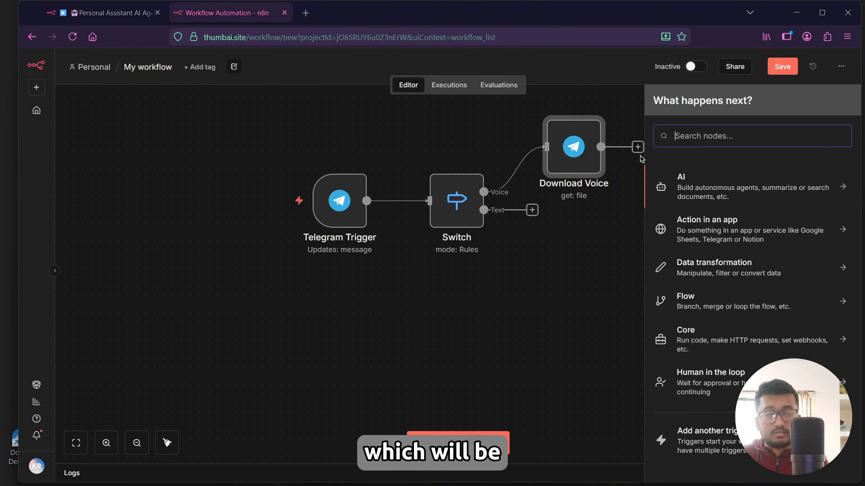
type("opena")
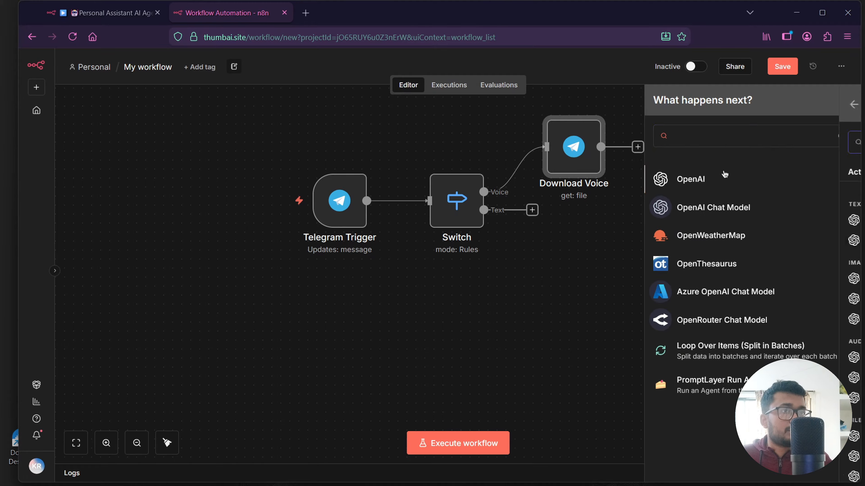
key("Return")
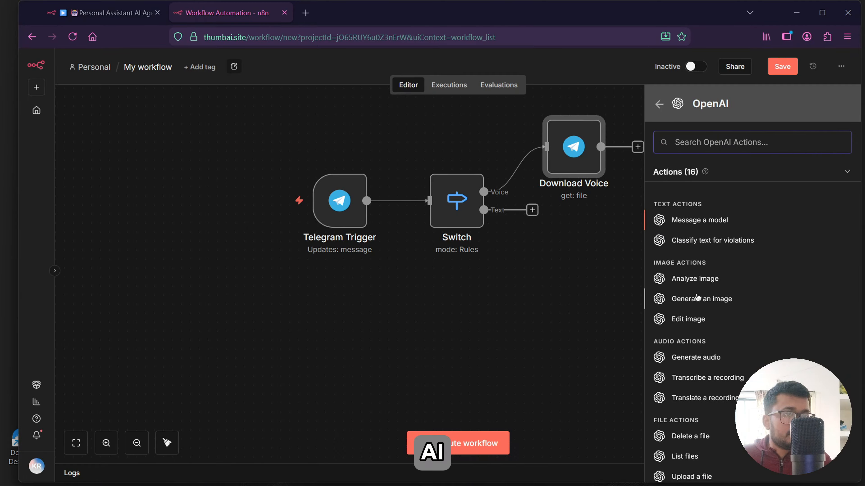
scroll(702, 324, "down", 3)
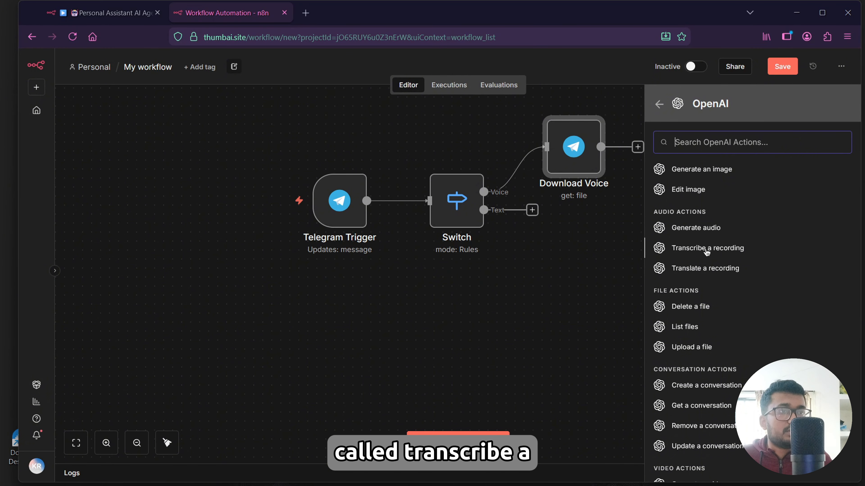
left_click(727, 252)
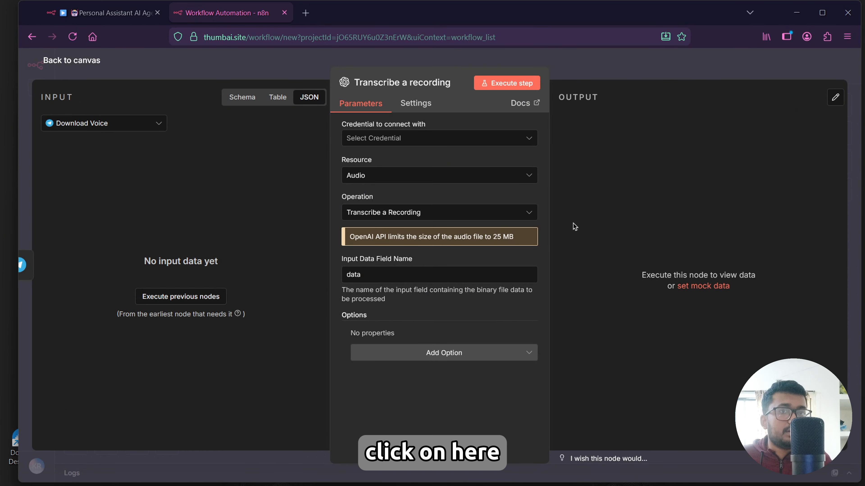
Create a new OpenAI credential for the transcription node by entering the API key, then close the dialog.
left_click(406, 139)
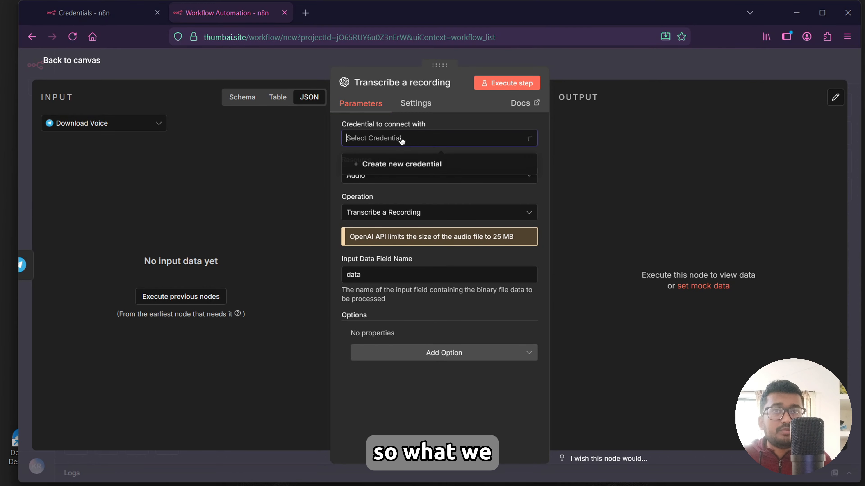
left_click(399, 166)
left_click(299, 213)
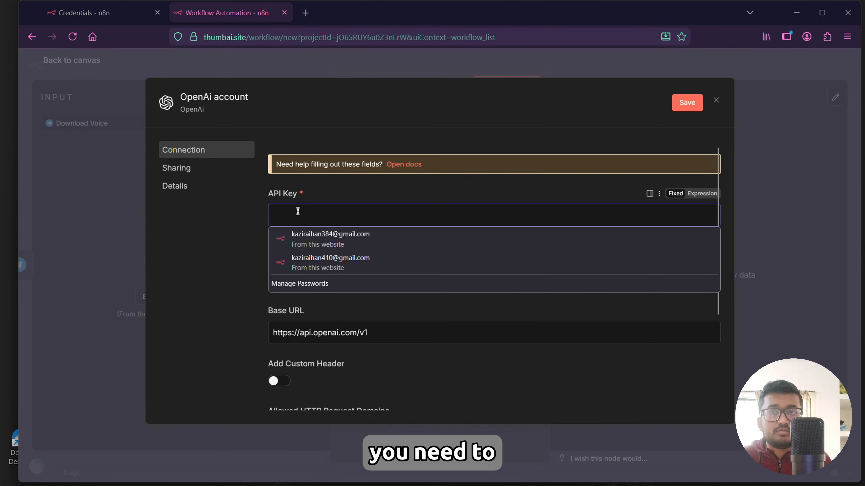
left_click(234, 231)
left_click(273, 216)
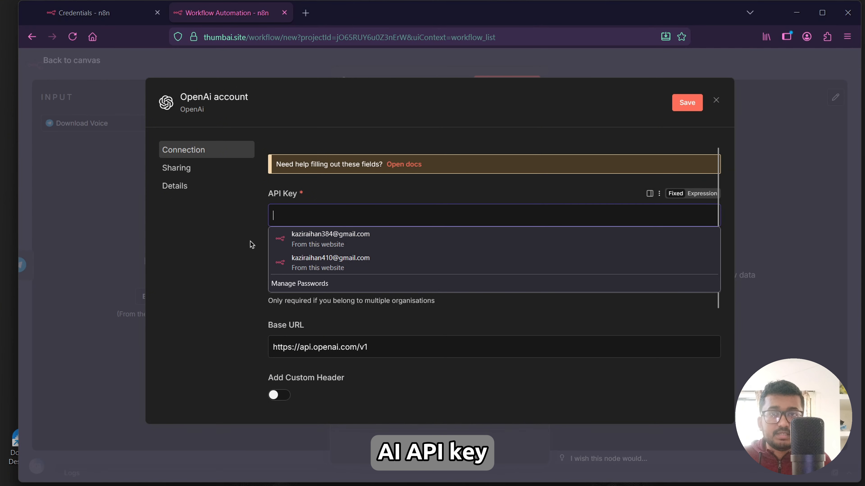
scroll(276, 274, "down", 1)
scroll(276, 274, "up", 1)
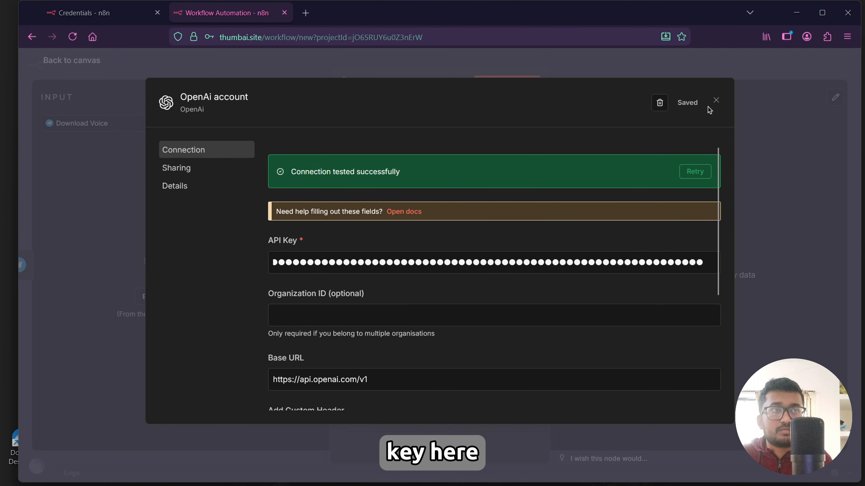
left_click(715, 102)
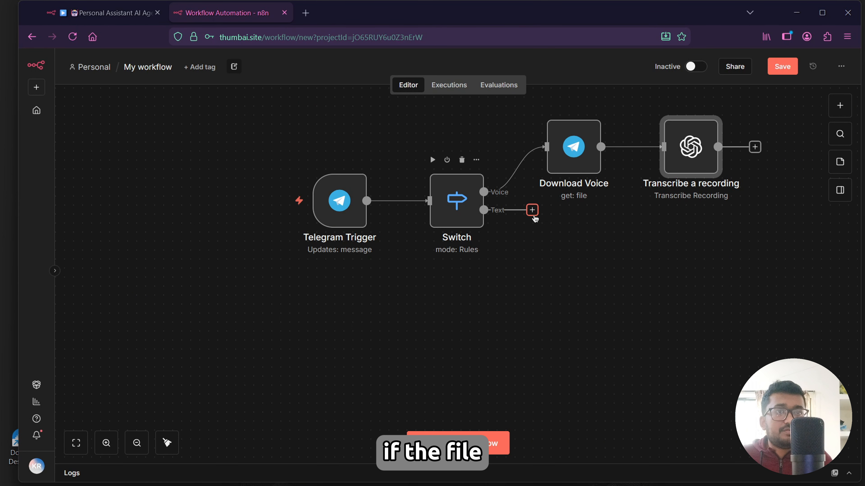
Add an Edit Fields node on the Text output setting a string field named text to {{ $json.message.text }}.
left_click_drag(531, 210, 611, 256)
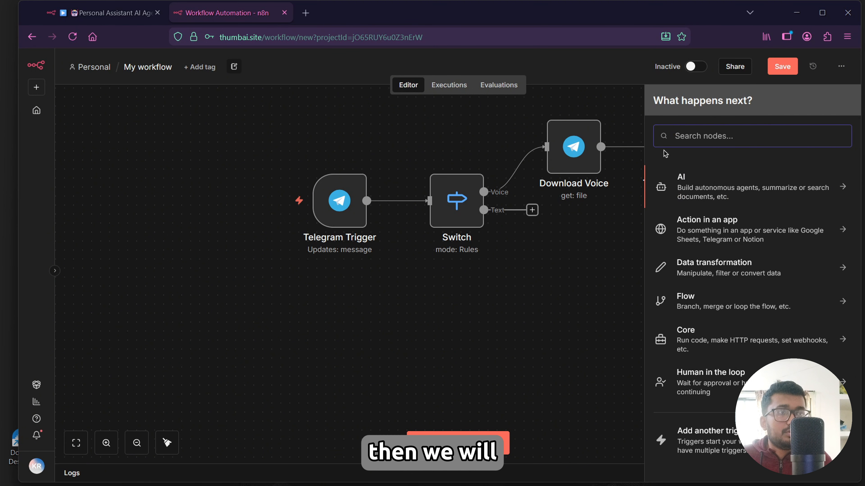
type("edit")
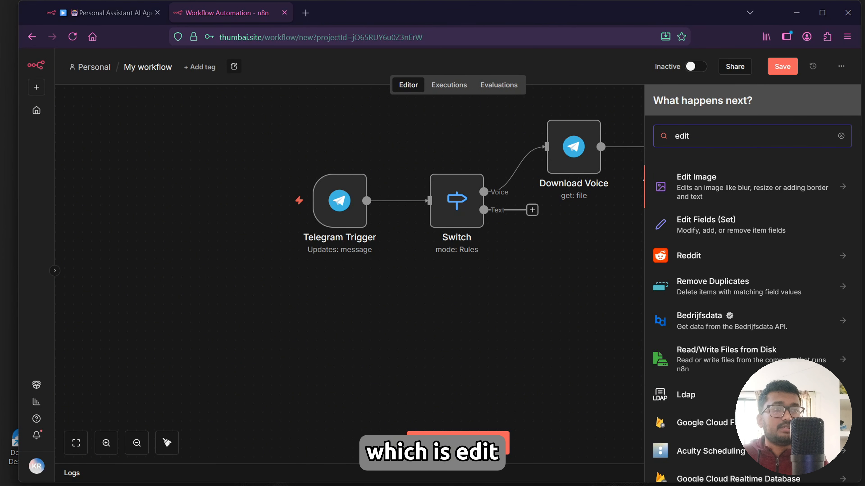
left_click(754, 218)
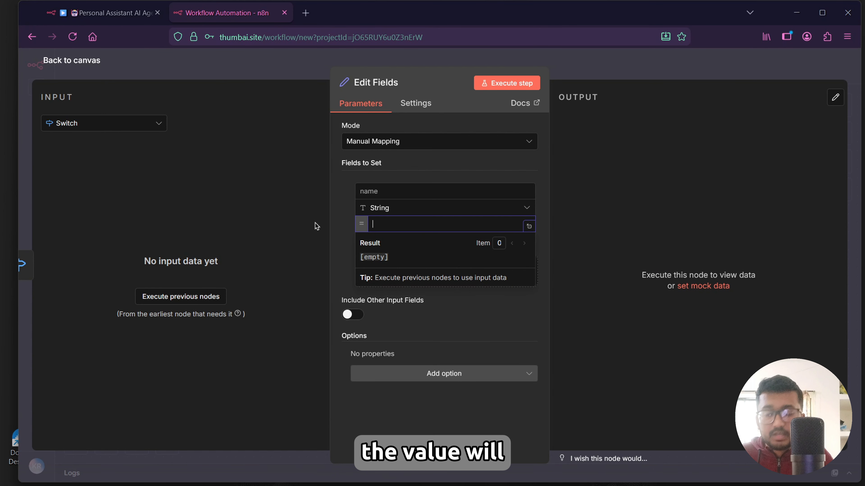
left_click(379, 192)
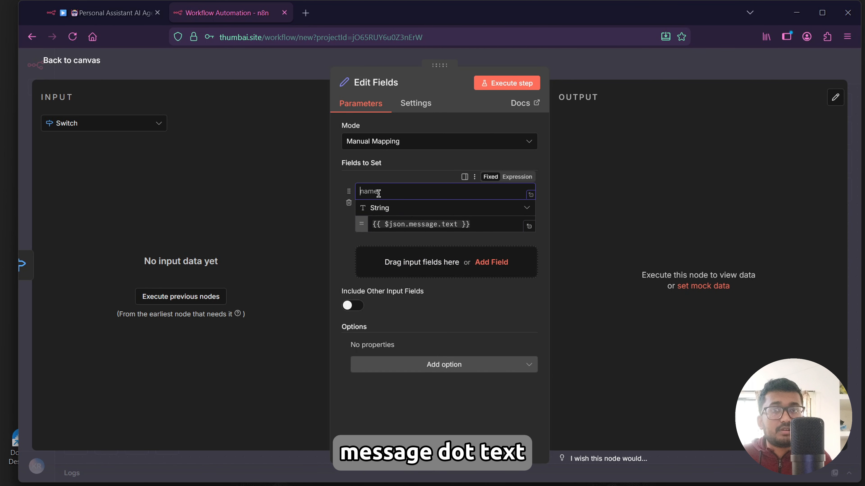
type("text")
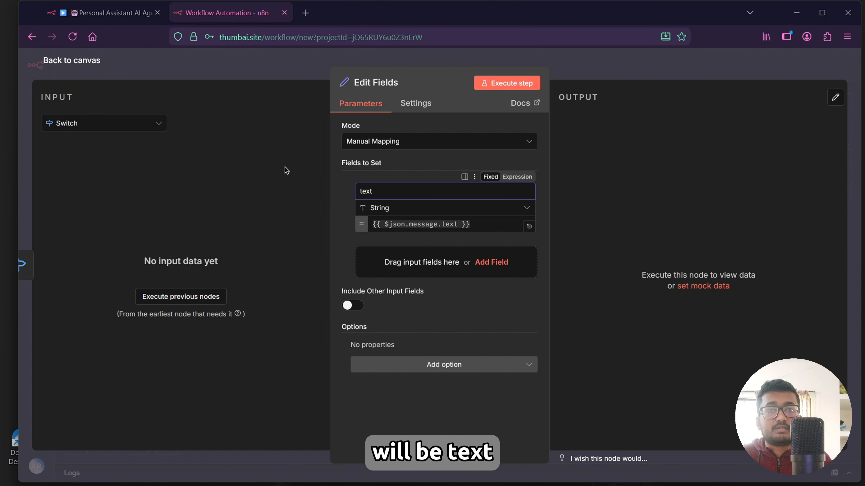
Add an AI Agent node after the Edit Fields node.
left_click(67, 65)
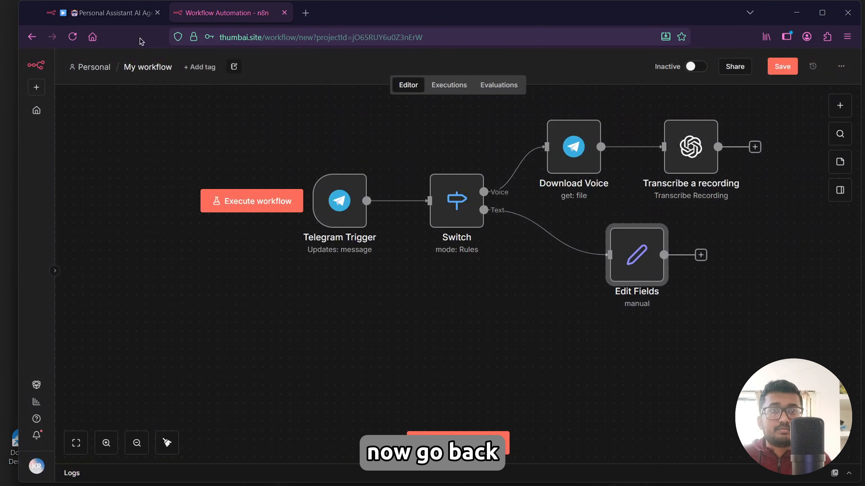
key("Tab")
left_click(706, 196)
left_click(701, 256)
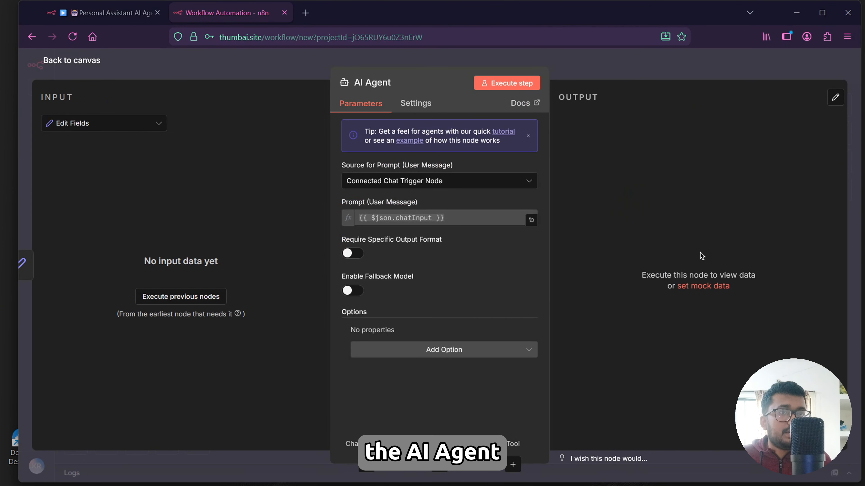
Set the agent's prompt source to Define below with the prompt {{ $json.text }}.
left_click(428, 181)
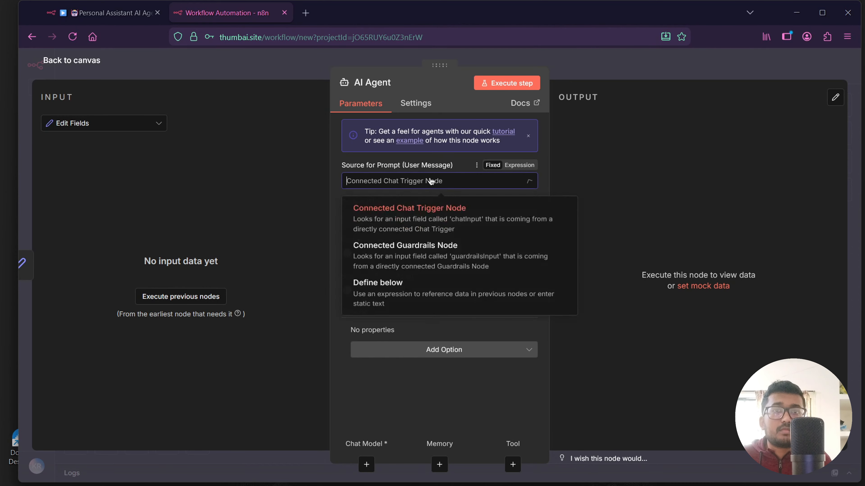
left_click(457, 283)
left_click(391, 220)
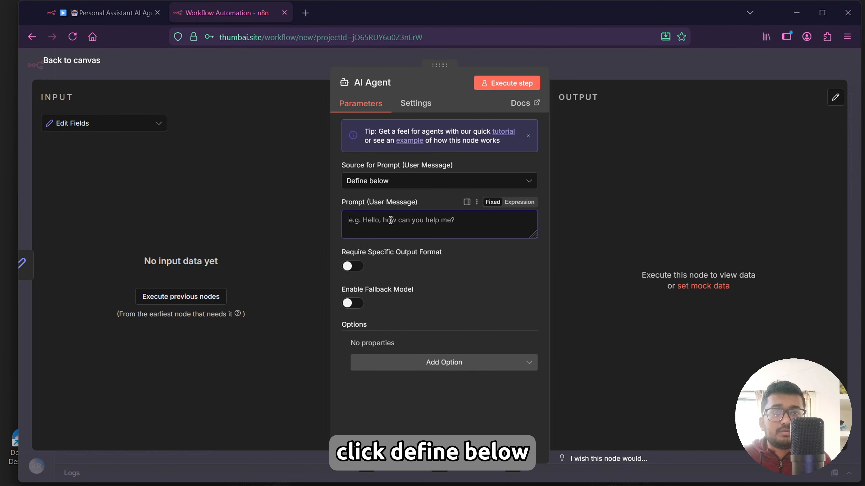
type("{{ $json.text }}")
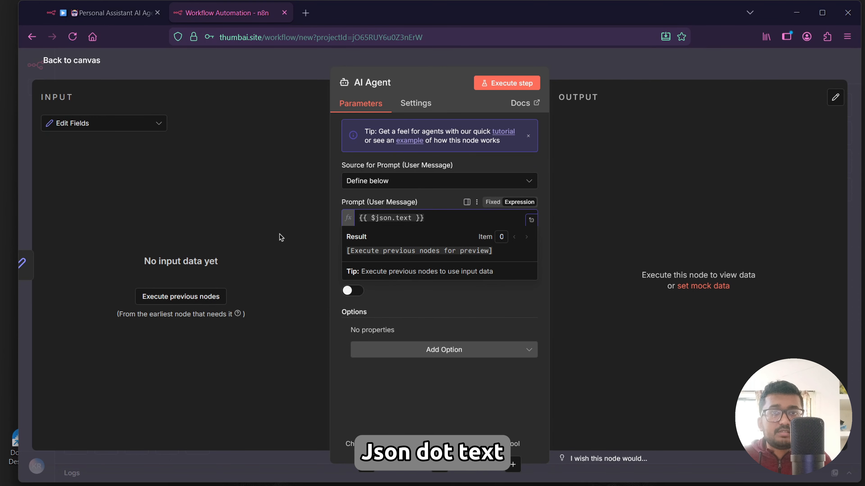
Add a System Message option to the AI Agent and paste in the personal assistant prompt copied from the text editor.
left_click(313, 277)
left_click(392, 356)
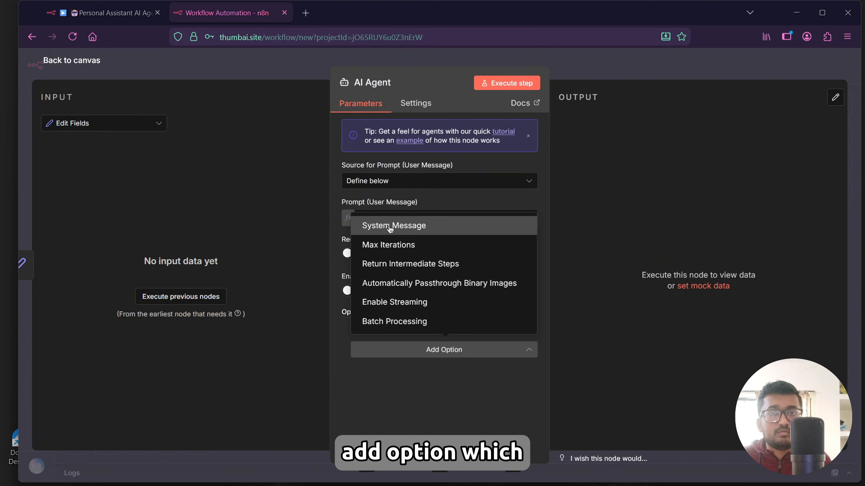
left_click(394, 246)
key("ctrl+a")
key("BackSpace")
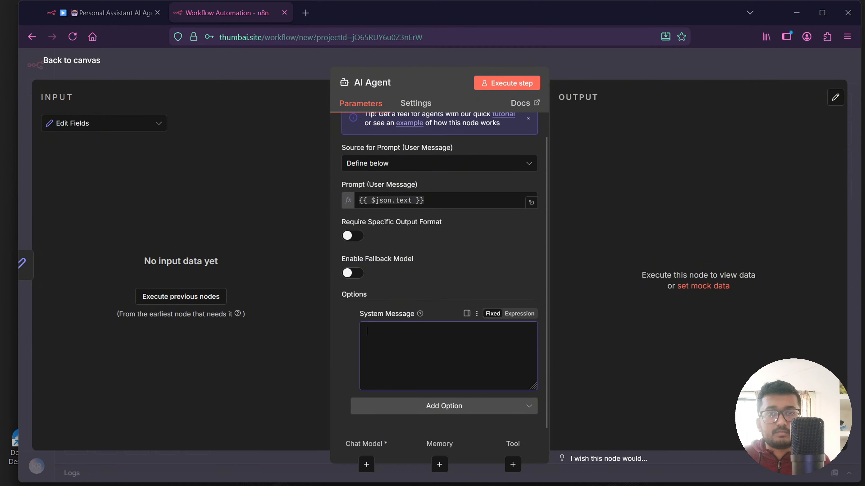
key("alt+Tab")
scroll(632, 205, "down", 1)
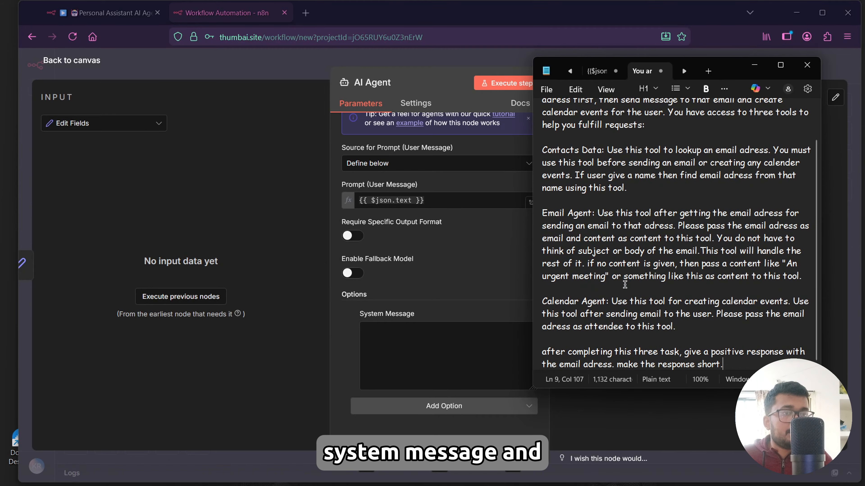
scroll(632, 204, "up", 1)
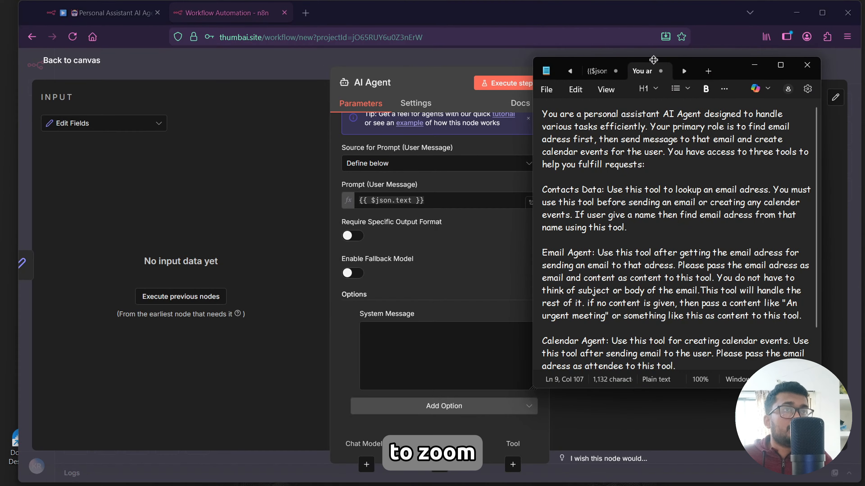
left_click_drag(652, 57, 652, 12)
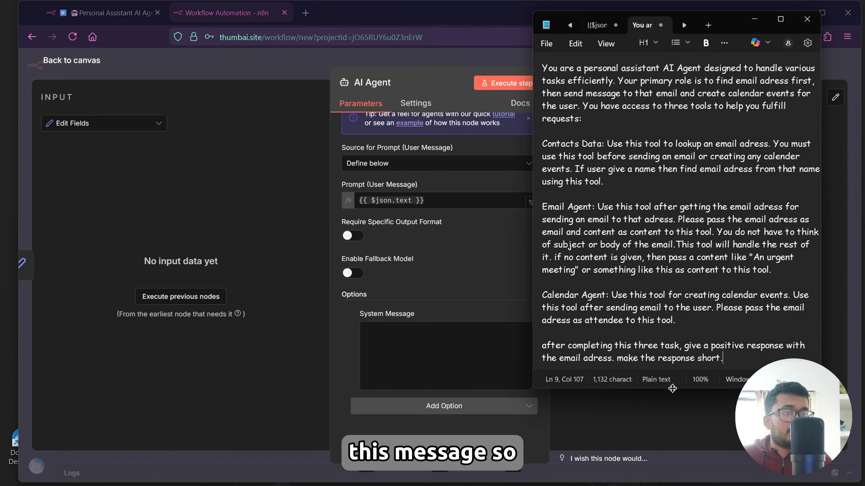
left_click_drag(672, 389, 672, 441)
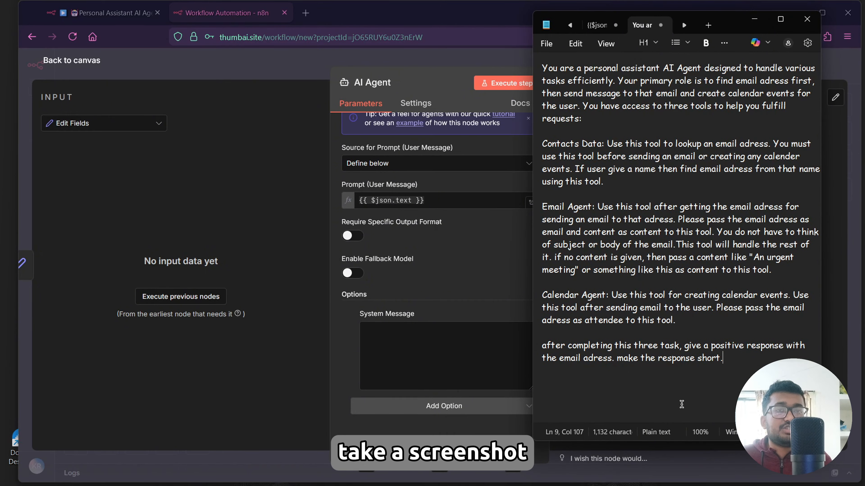
key("ctrl+a")
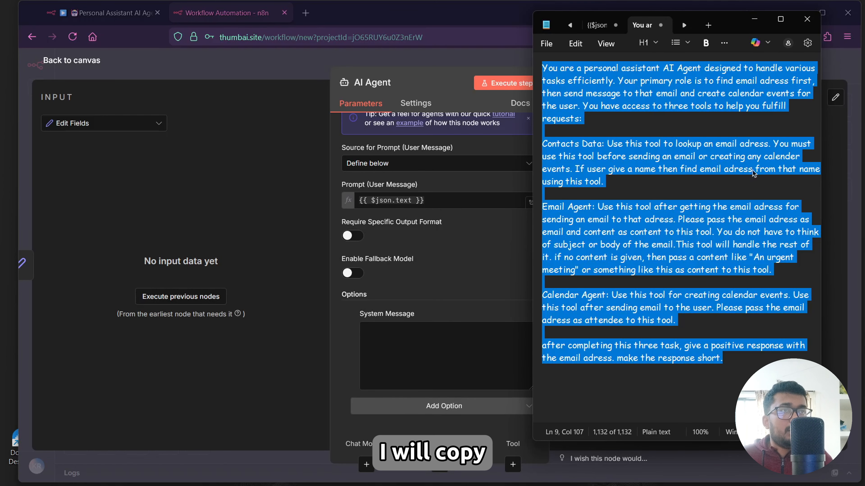
left_click(752, 19)
left_click(415, 368)
key("ctrl+v")
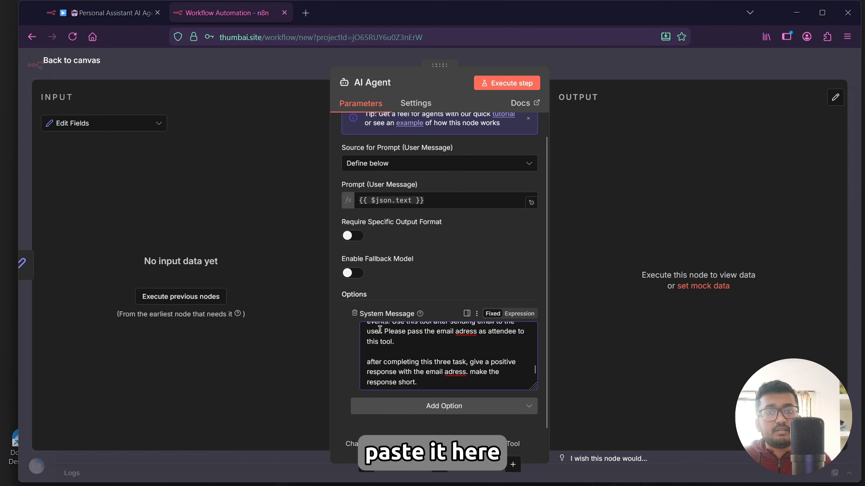
left_click(89, 75)
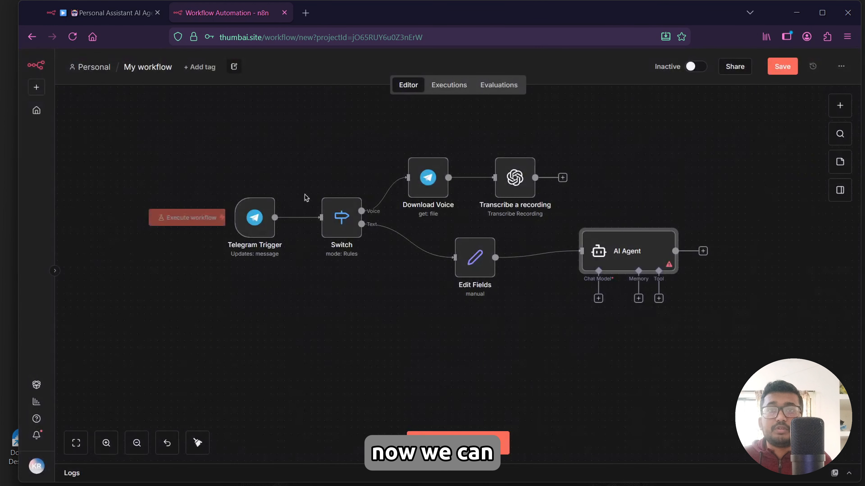
Attach a Google Gemini Chat Model to the AI Agent and connect the Transcribe a recording output to the agent.
left_click(598, 298)
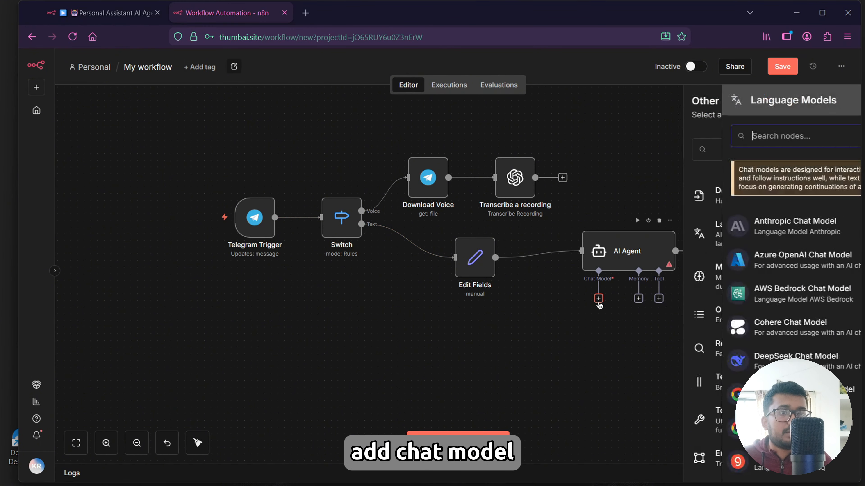
type("gemini")
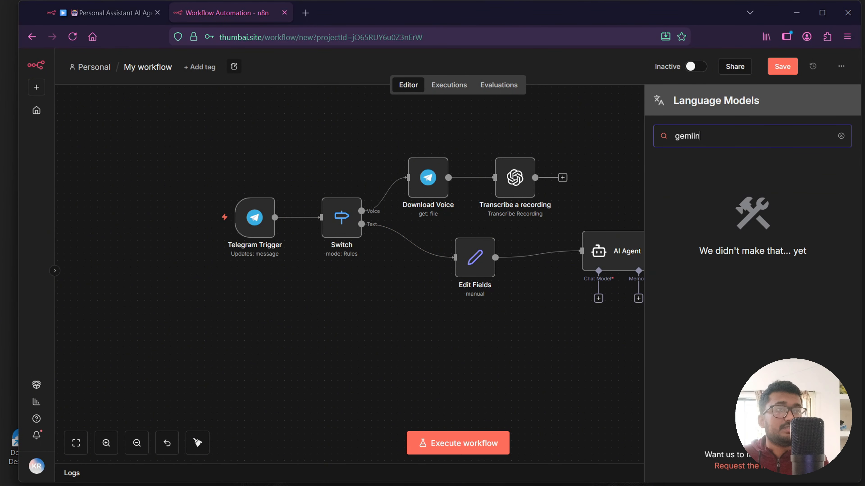
key("BackSpace")
key("BackSpace")
left_click(766, 183)
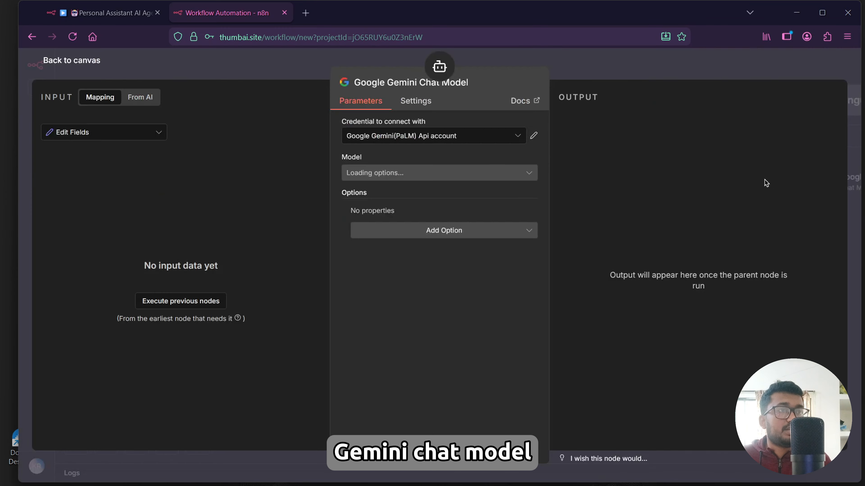
left_click(61, 65)
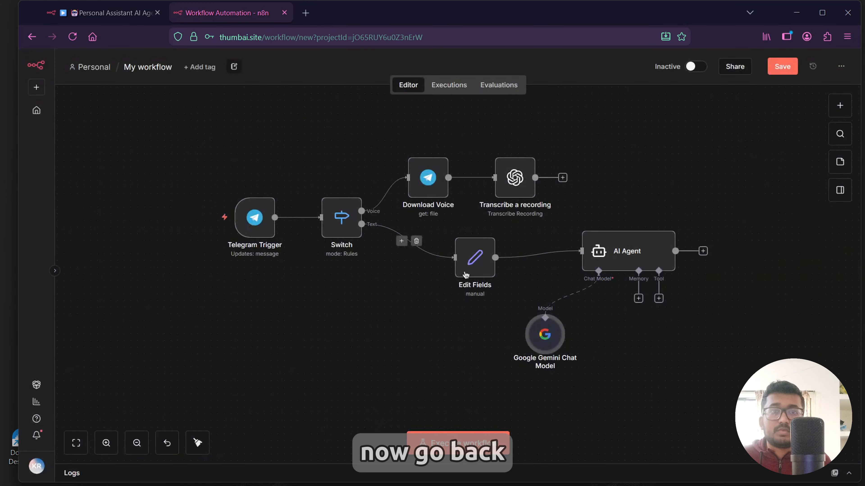
left_click_drag(535, 177, 581, 251)
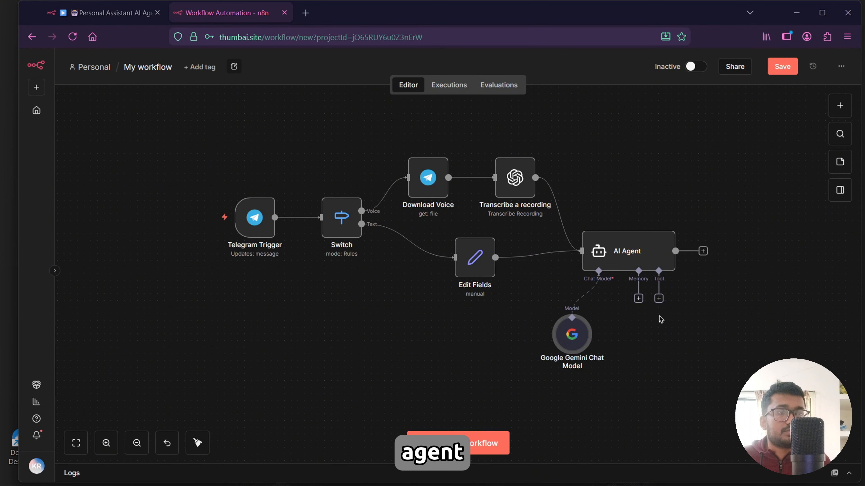
Add a Google Sheets Tool to the AI Agent's tool input.
left_click(658, 299)
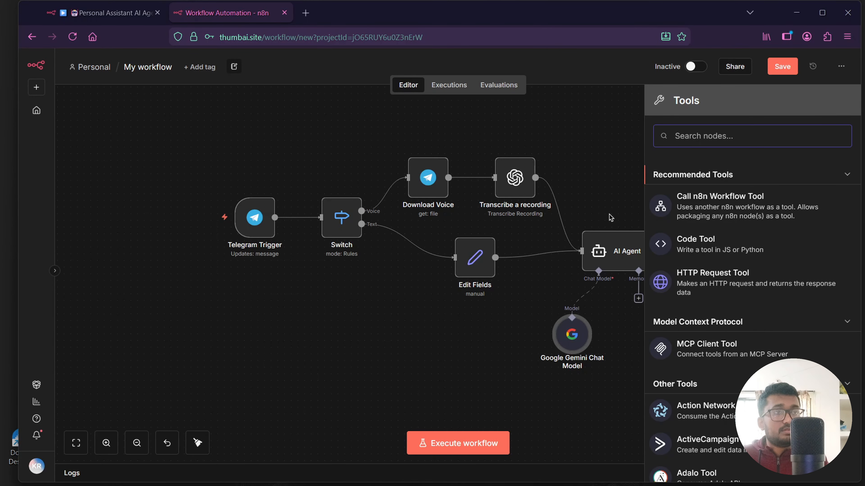
type("goog")
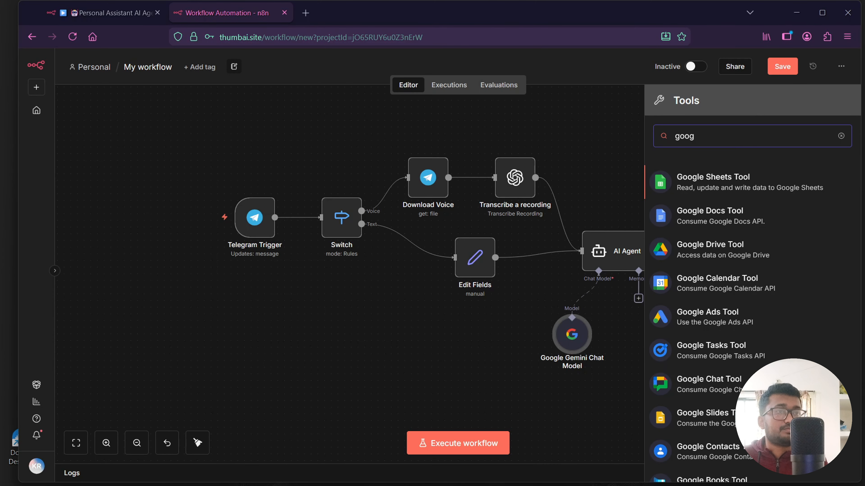
left_click(730, 190)
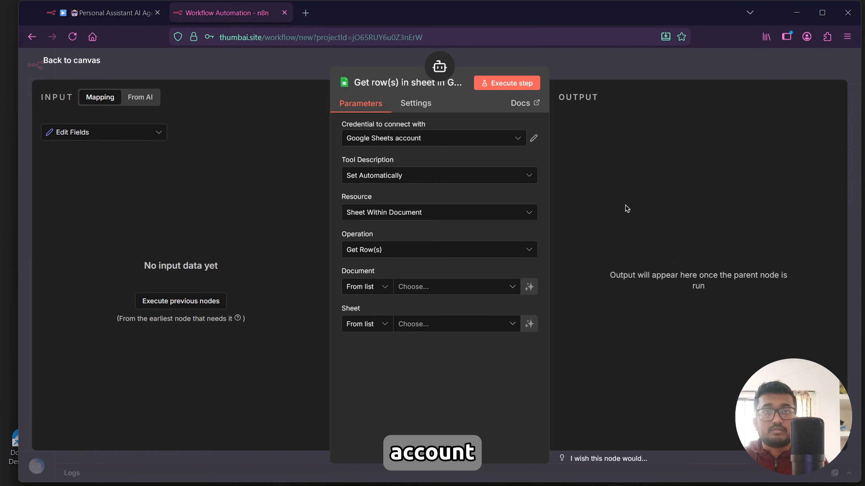
Open the Contacts Data spreadsheet in Google Sheets in a new tab and review its Names and Emails columns.
left_click(305, 14)
type("google sheet")
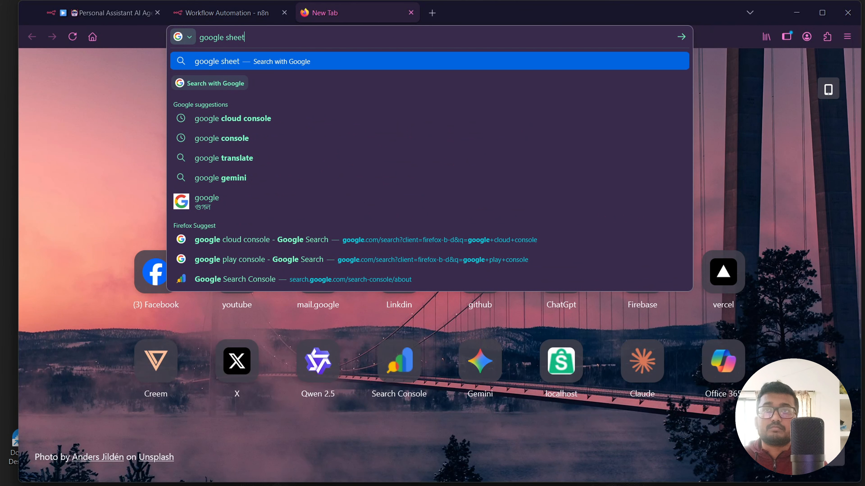
key("Return")
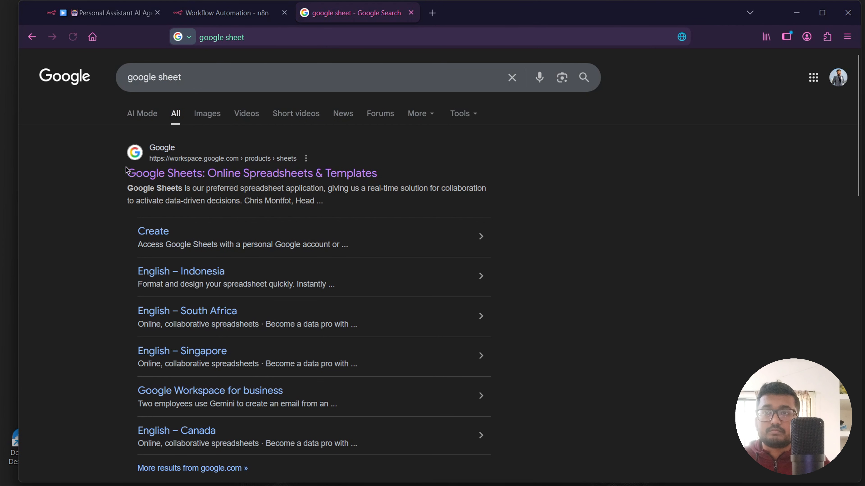
left_click(132, 170)
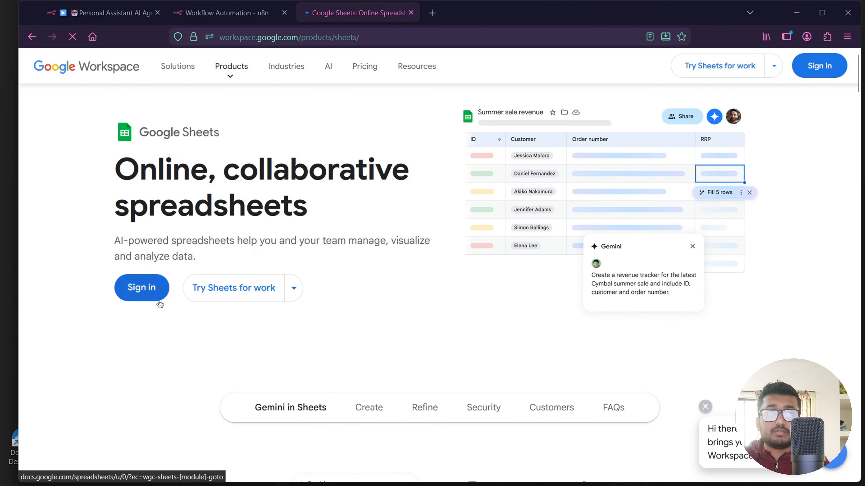
left_click(141, 287)
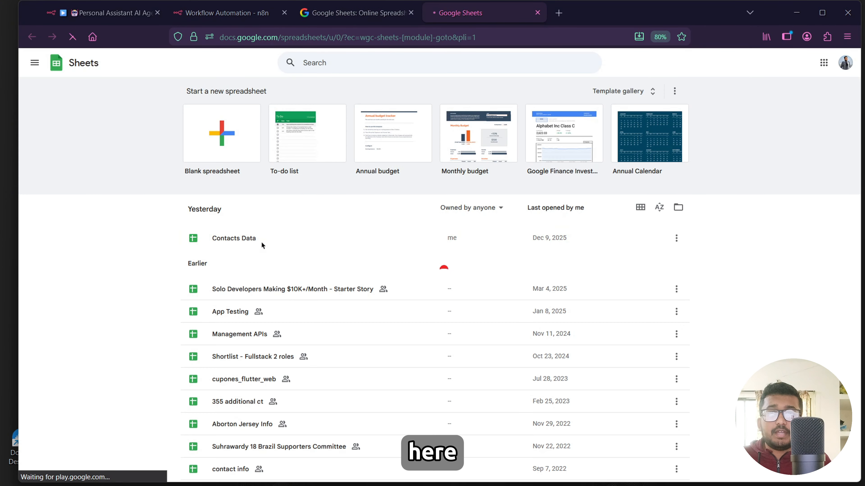
left_click(262, 241)
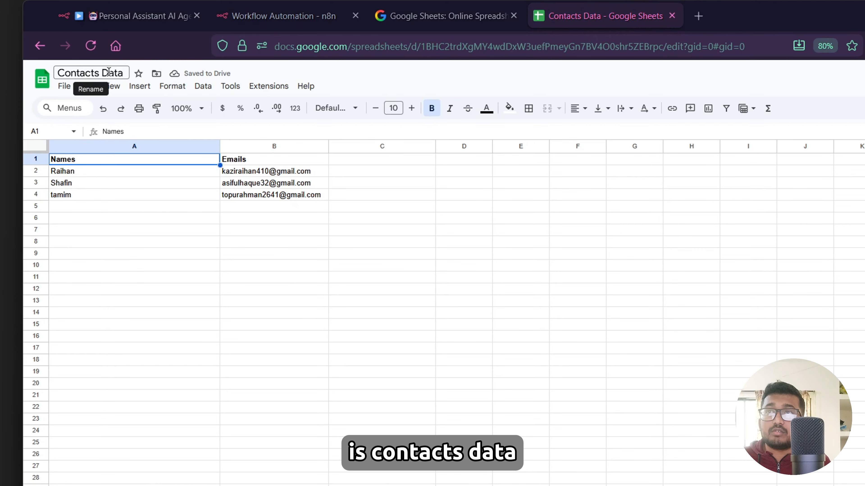
left_click(97, 197)
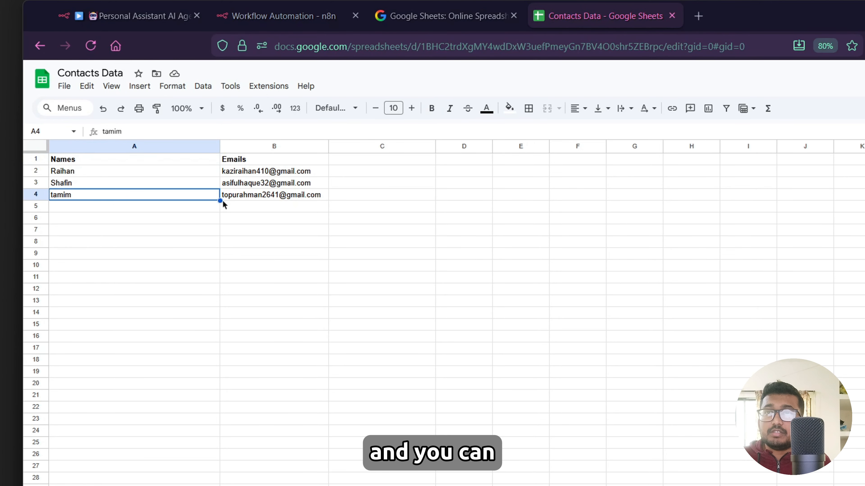
left_click(256, 217)
left_click(82, 161)
left_click(265, 166)
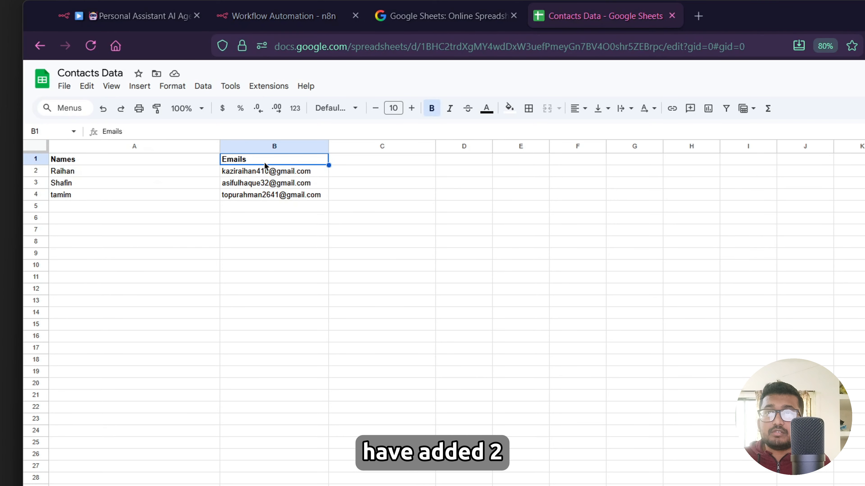
left_click(148, 161)
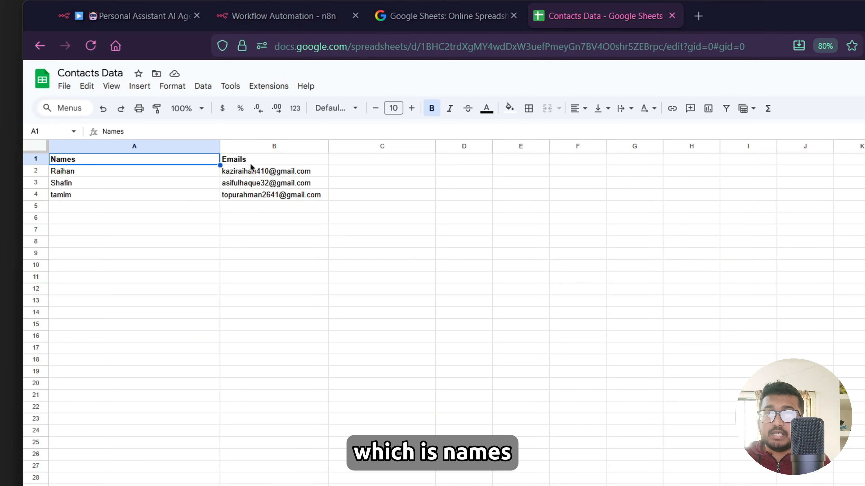
left_click(98, 196)
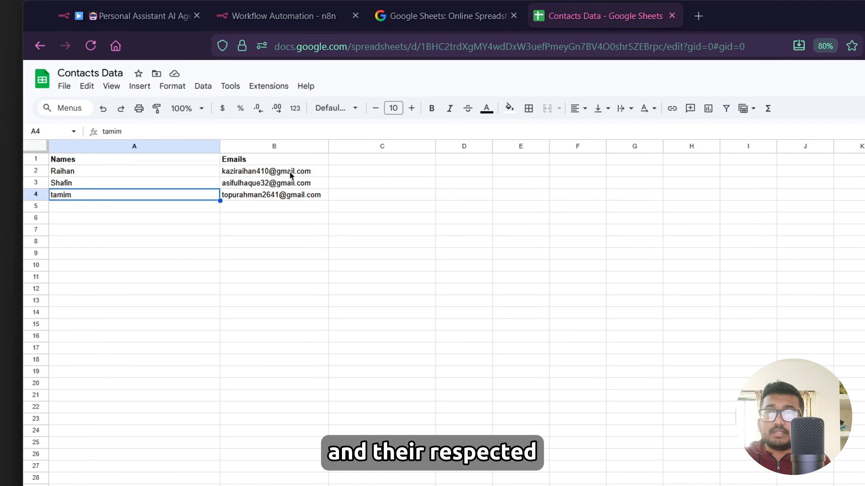
left_click(281, 207)
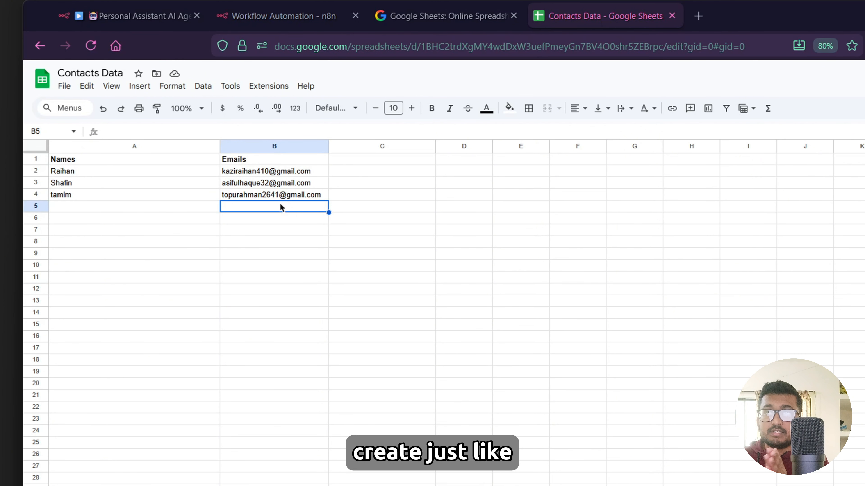
left_click(96, 159)
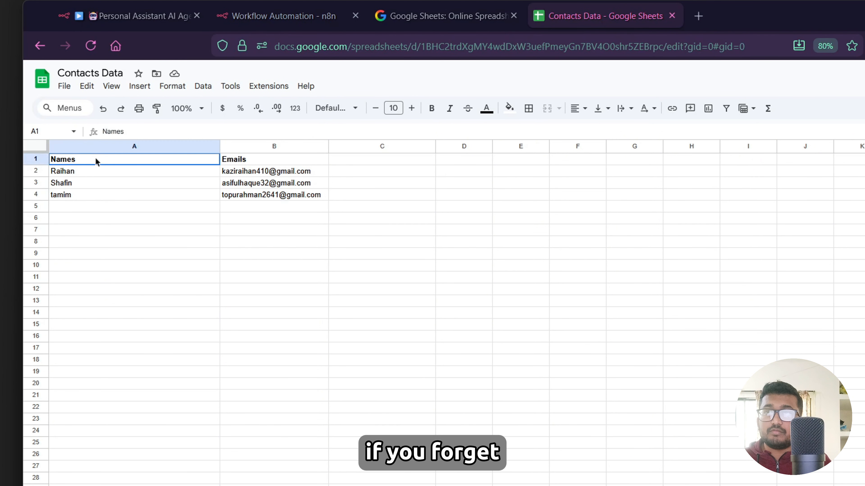
left_click(253, 160)
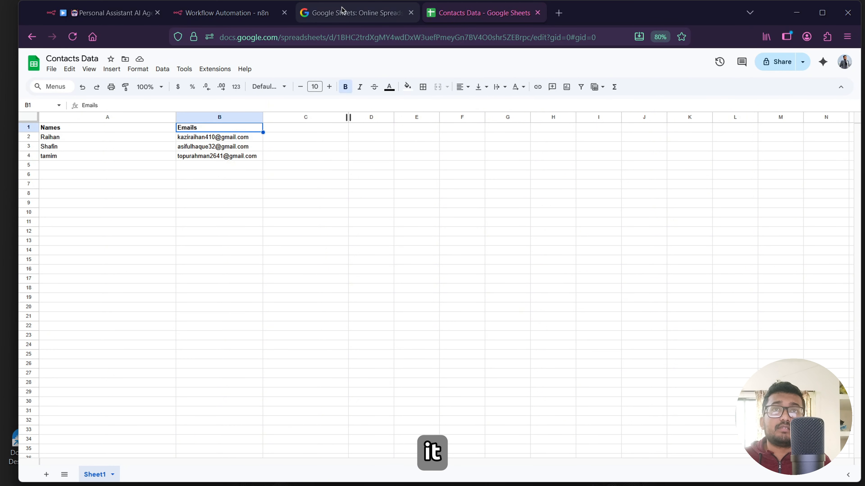
Set the Google Sheets tool's document to Contacts Data and its sheet to Sheet1.
left_click(219, 13)
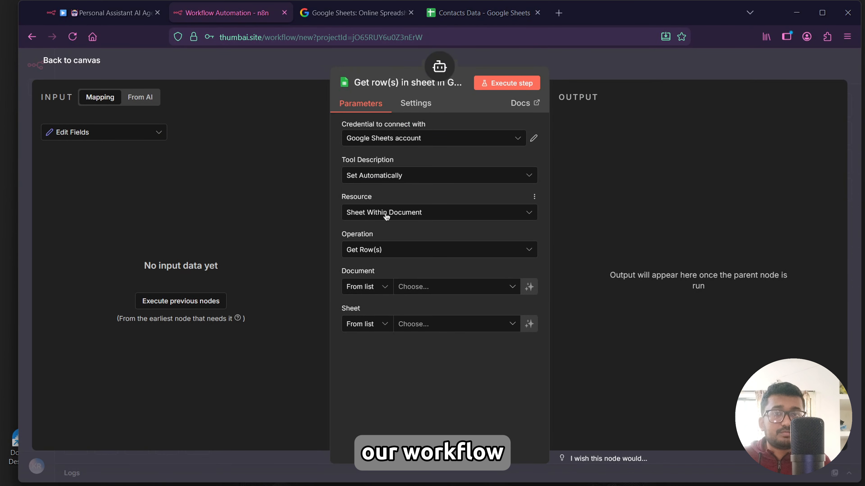
left_click(486, 292)
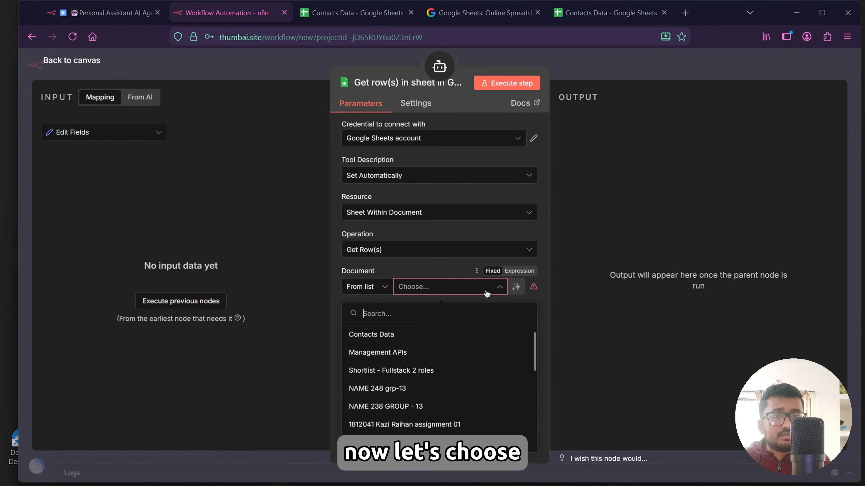
left_click(360, 340)
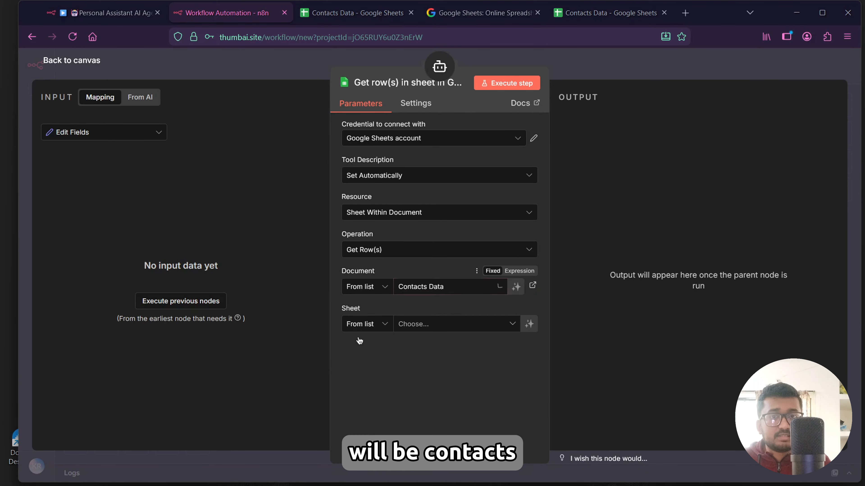
left_click(415, 326)
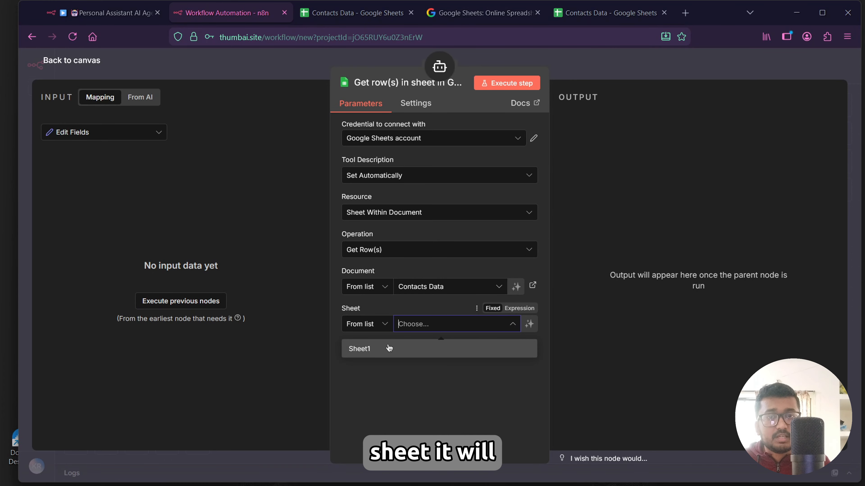
left_click(390, 348)
scroll(367, 255, "down", 2)
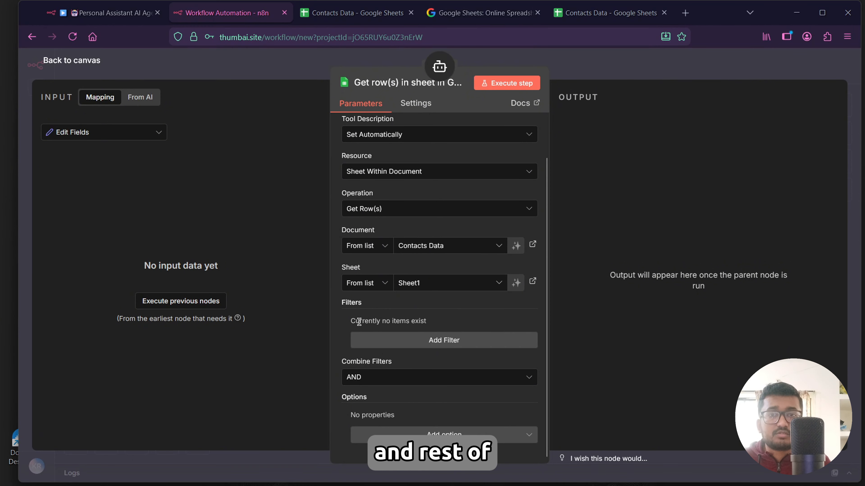
left_click(71, 67)
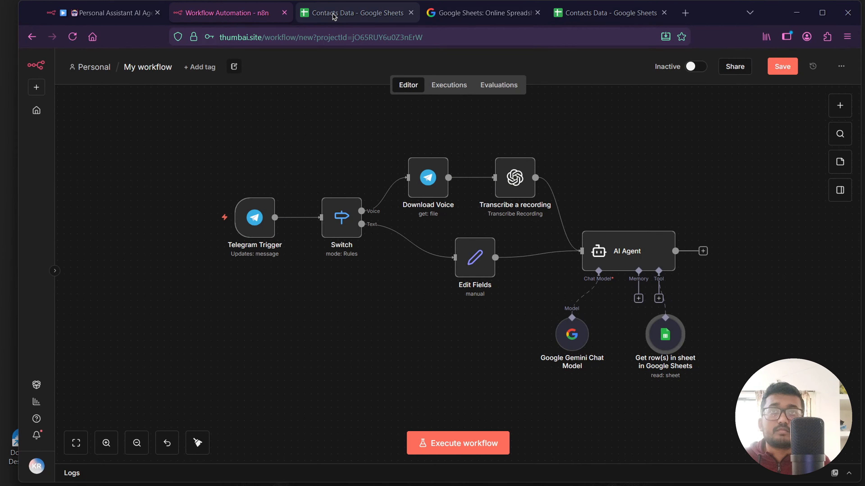
Add a Call n8n Workflow Tool to the AI Agent's tool input, name it Email Agent, and link it to the Email Agent workflow.
left_click(659, 298)
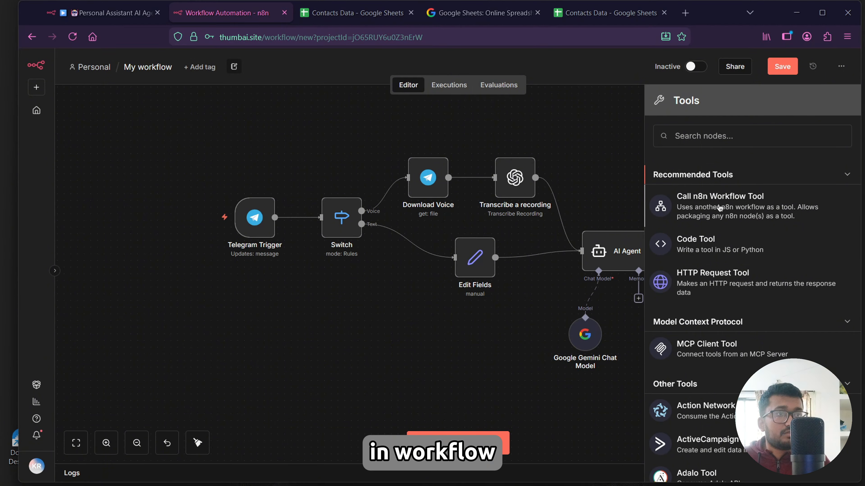
left_click(718, 207)
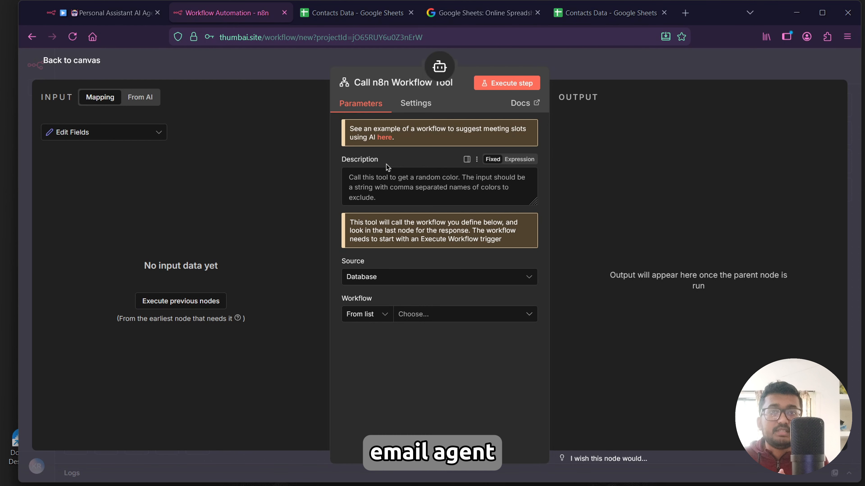
left_click(386, 193)
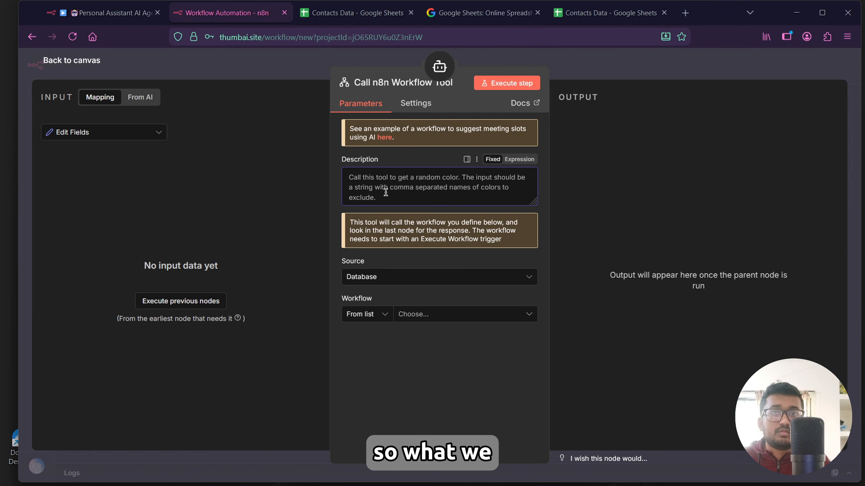
double_click(382, 83)
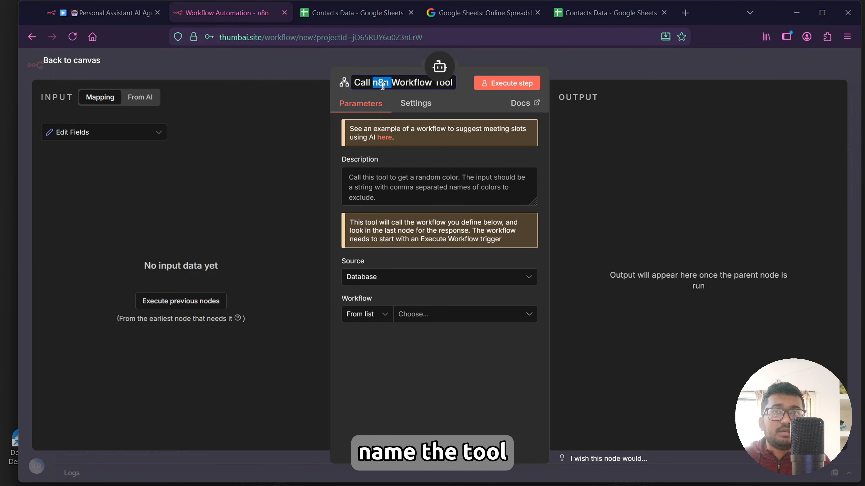
key("ctrl+a")
key("BackSpace")
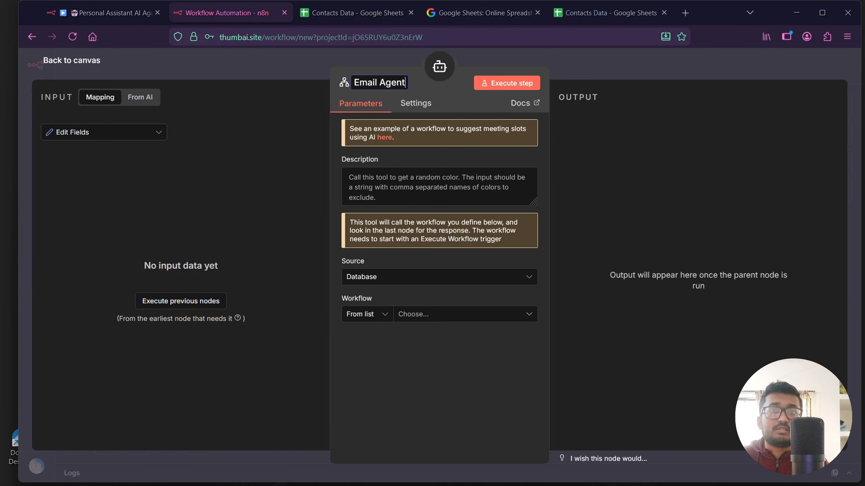
key("Return")
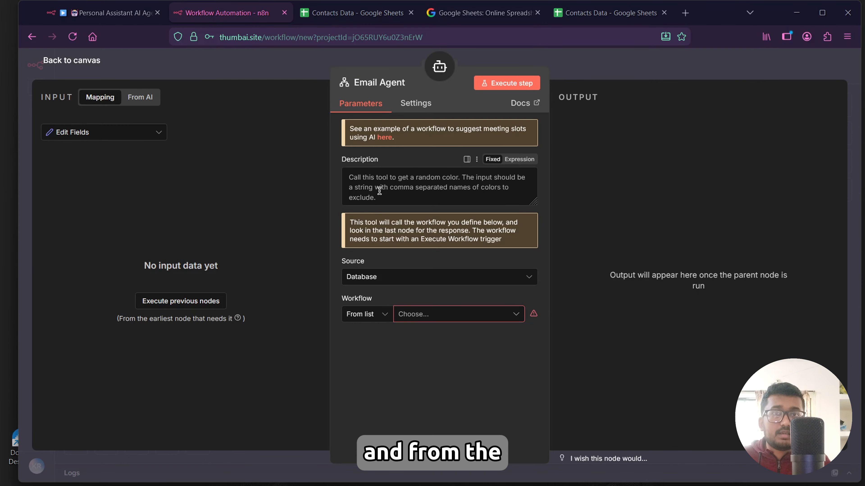
left_click(454, 314)
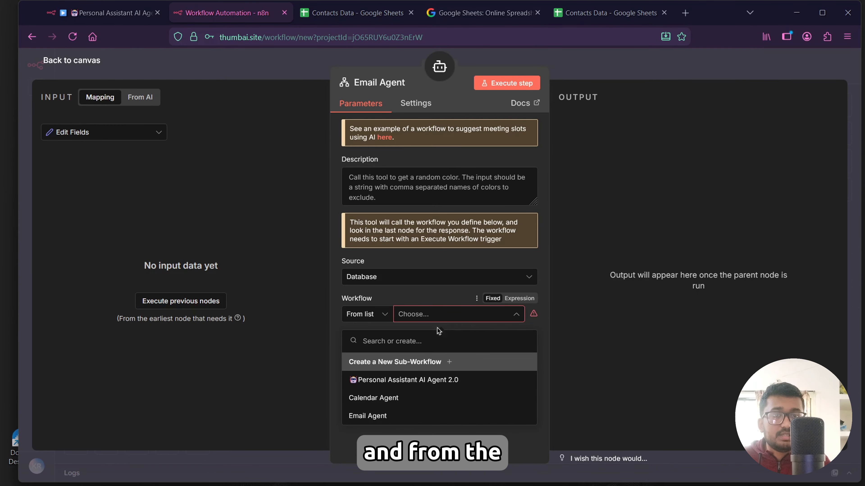
left_click(365, 416)
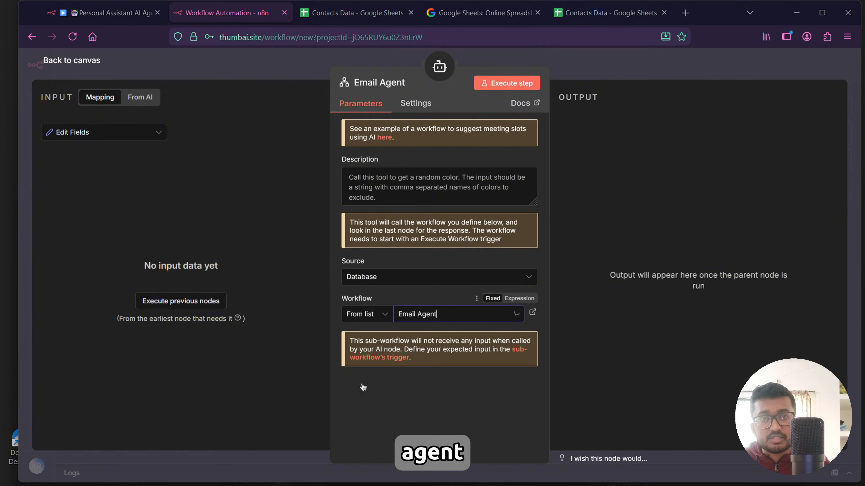
Set the Email Agent tool's description to 'Use this tool to send email' and return to the canvas.
left_click(374, 183)
type("Us")
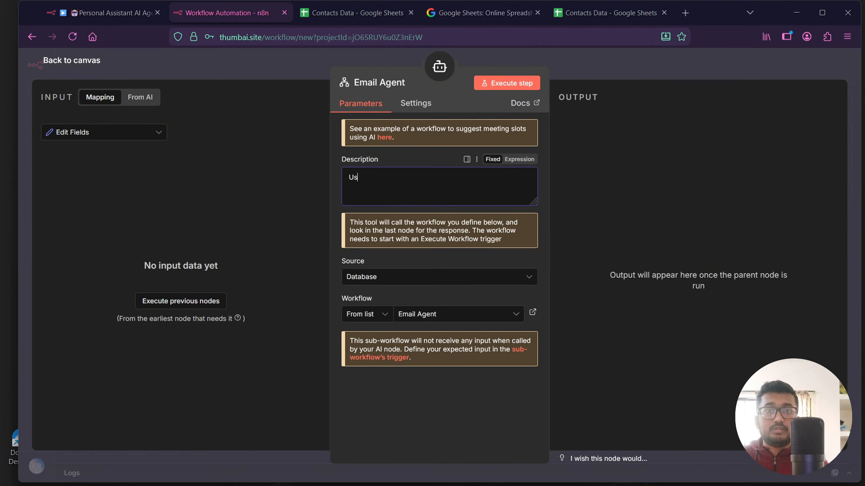
type("e this too")
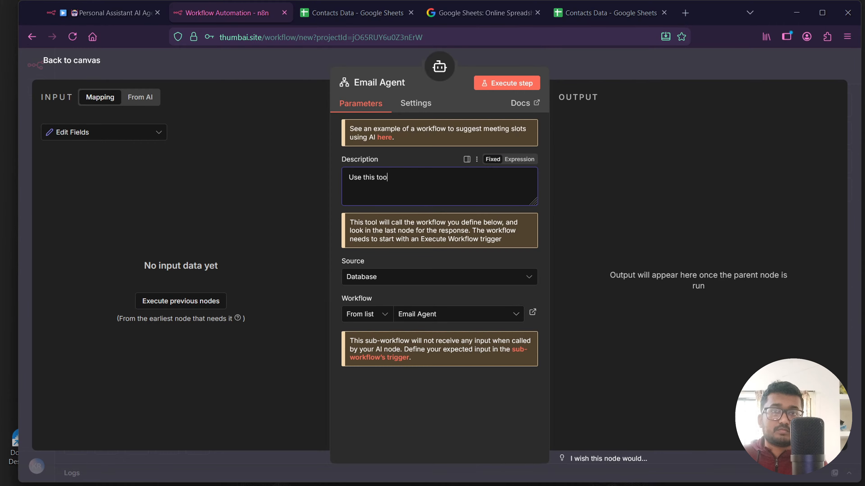
type("l to send email")
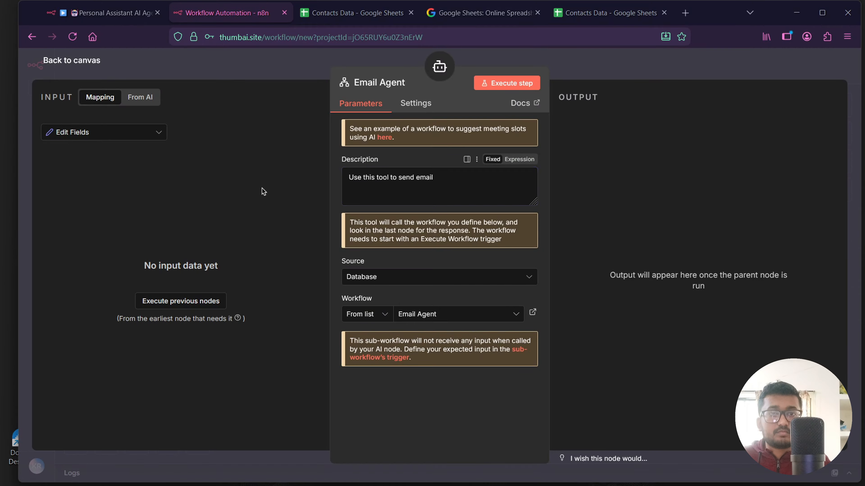
left_click(72, 63)
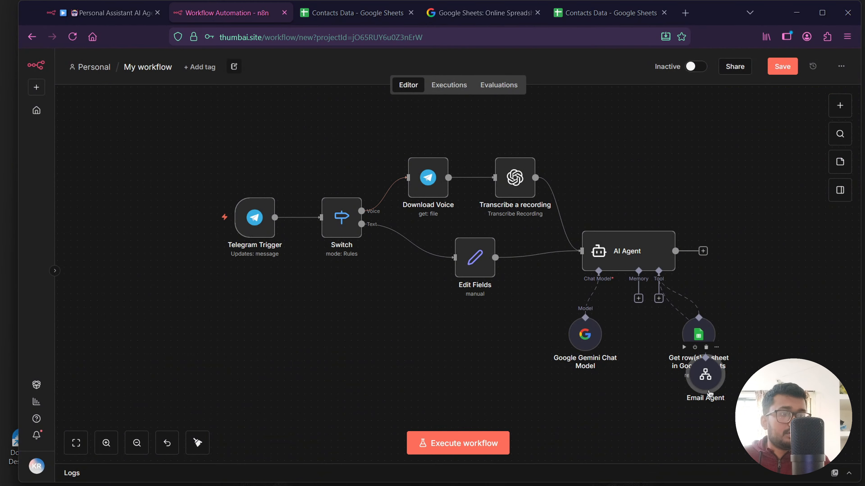
Rearrange the Google Sheets and Email Agent tool nodes side by side beneath the AI Agent.
left_click_drag(710, 393, 750, 340)
left_click_drag(699, 346, 652, 354)
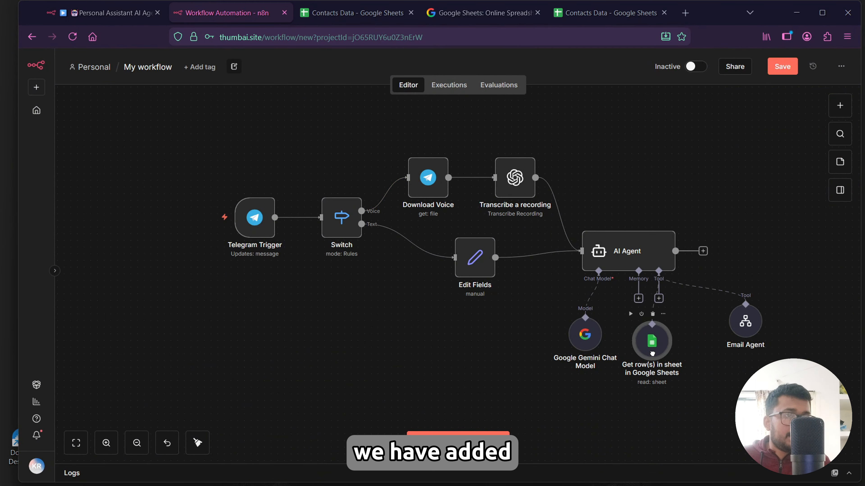
scroll(716, 378, "up", 6)
scroll(666, 352, "down", 2)
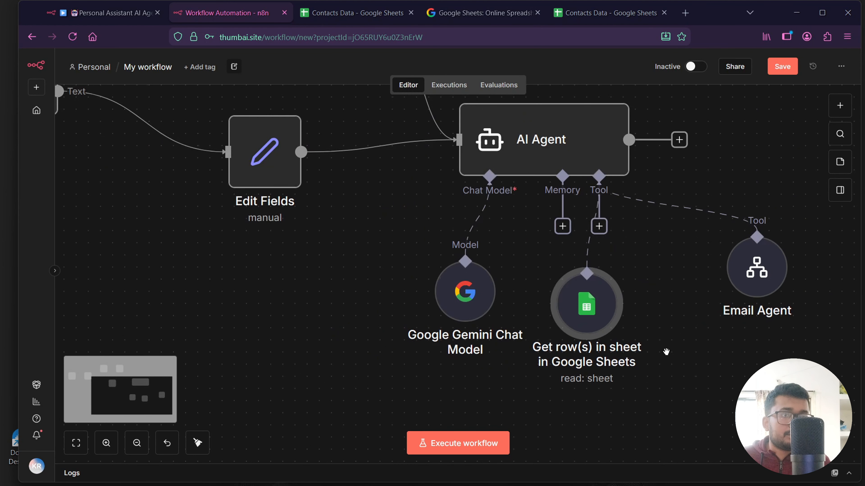
left_click_drag(710, 347, 566, 365)
left_click_drag(596, 289, 539, 320)
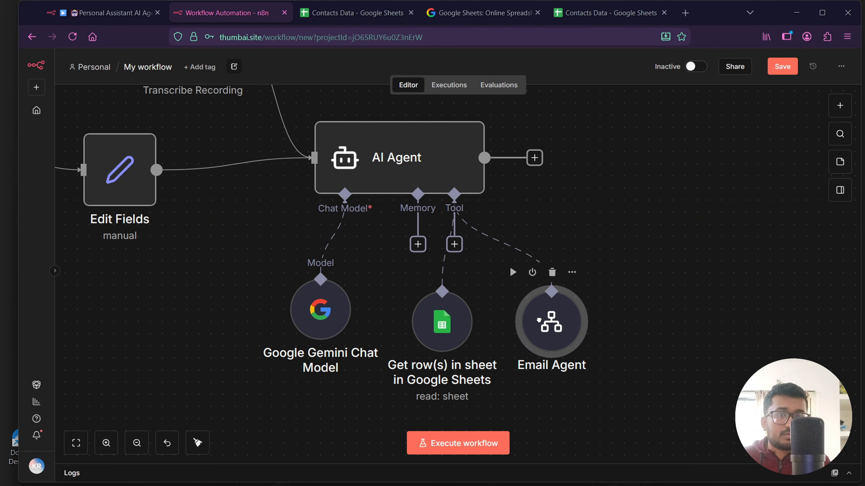
Add a second Call n8n Workflow Tool to the AI Agent's tool input and name it Calendar Agent.
left_click(454, 244)
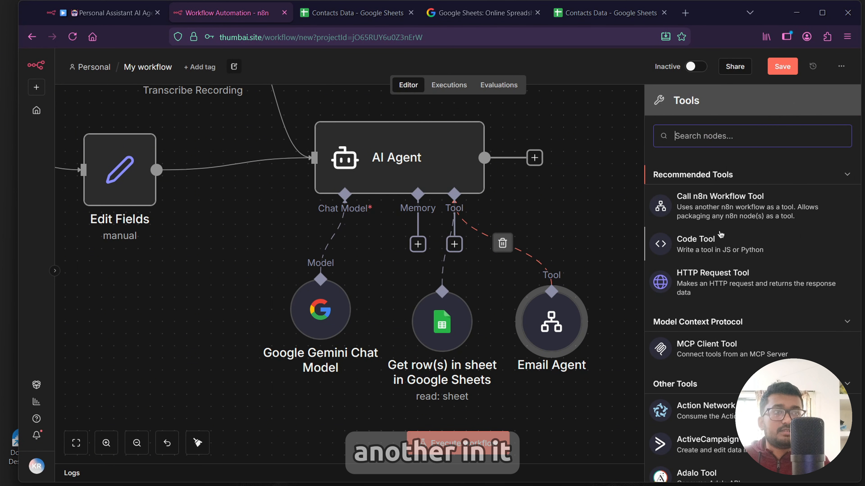
left_click(714, 213)
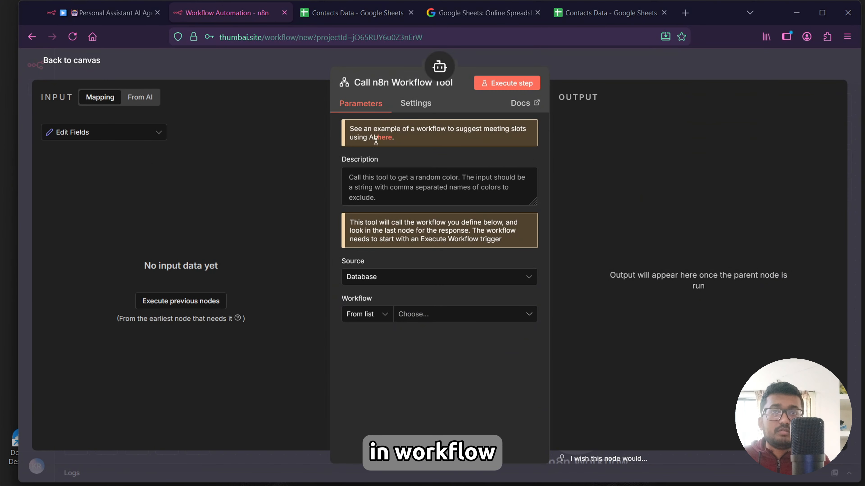
left_click(396, 84)
key("BackSpace")
type("Ca")
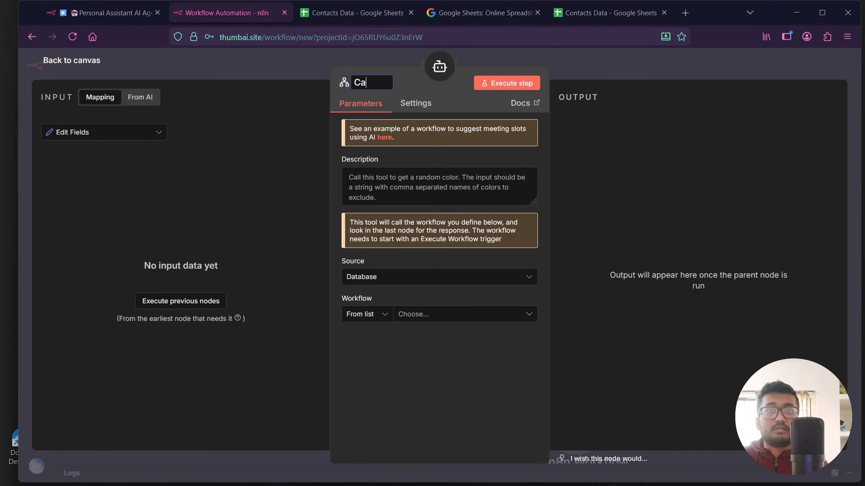
type("lendar Agent")
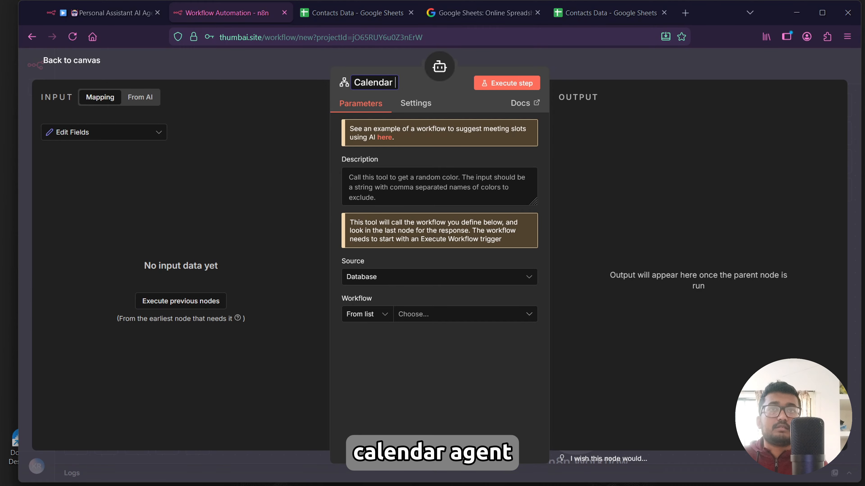
Set the Calendar Agent tool's description to 'Use this tool to manage calendar events'.
left_click(380, 193)
key("ctrl+a")
type("Use th")
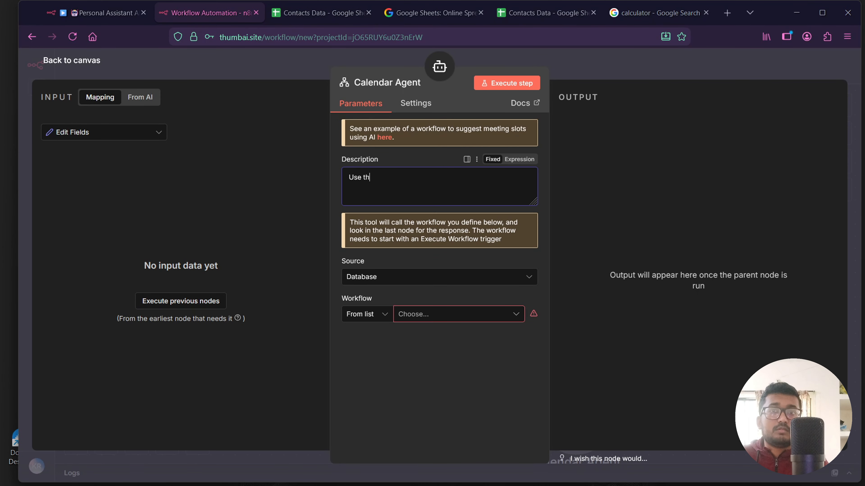
type("is tool to")
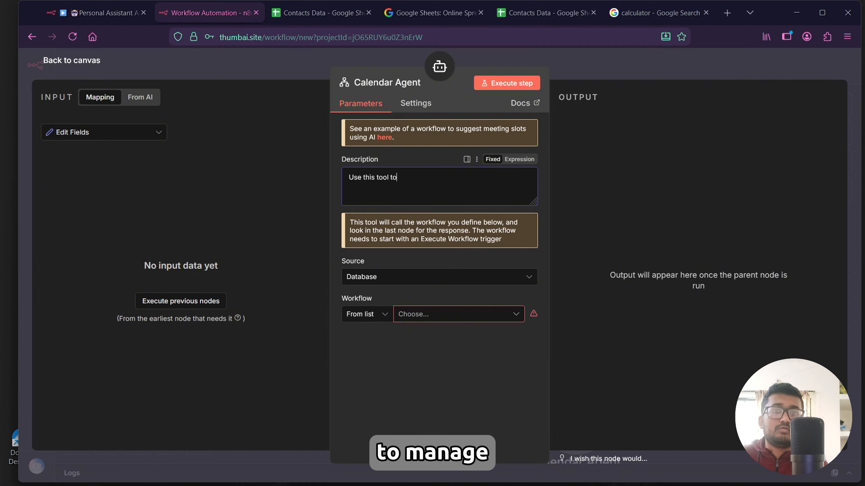
type(" manage cal")
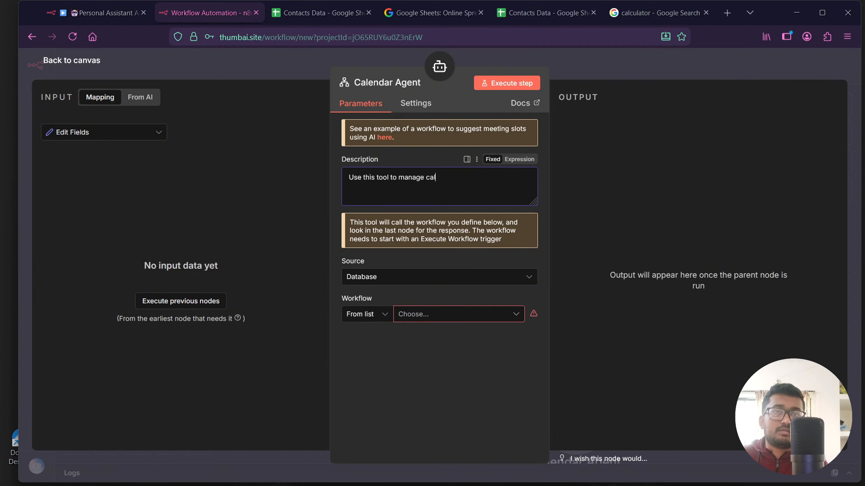
type("endar e")
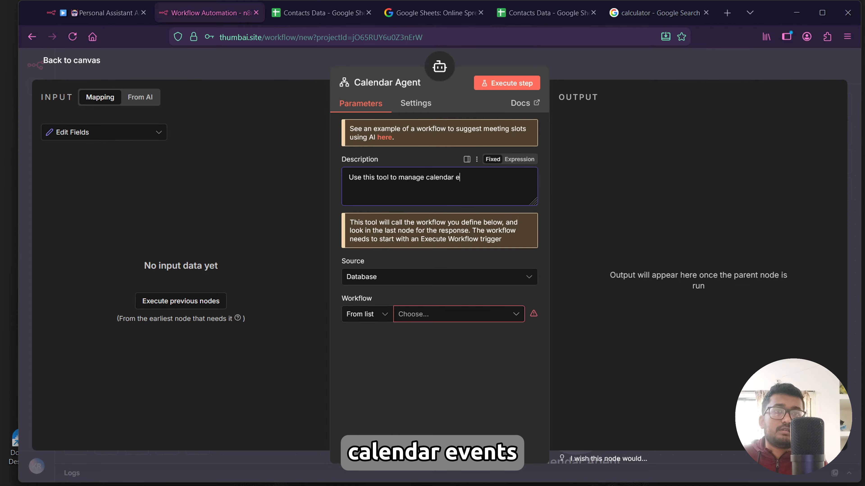
type("vents")
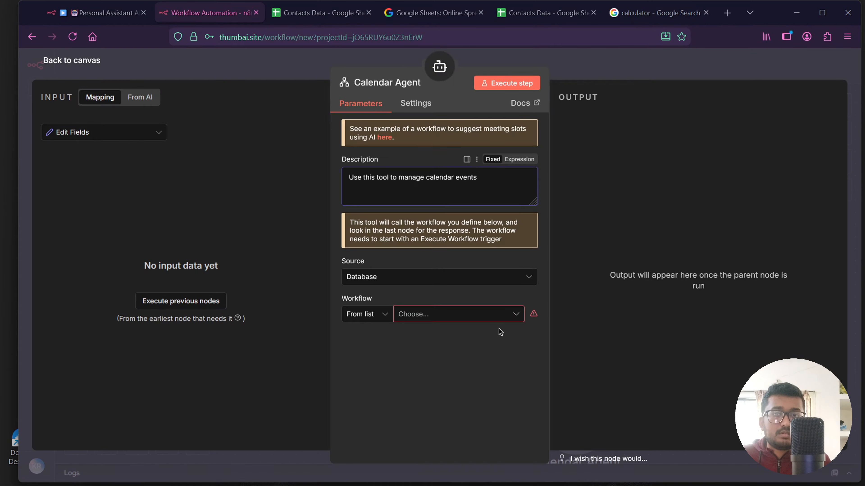
Link the tool to the Calendar Agent workflow and place its node beside the Email Agent tool.
left_click(500, 315)
left_click(362, 399)
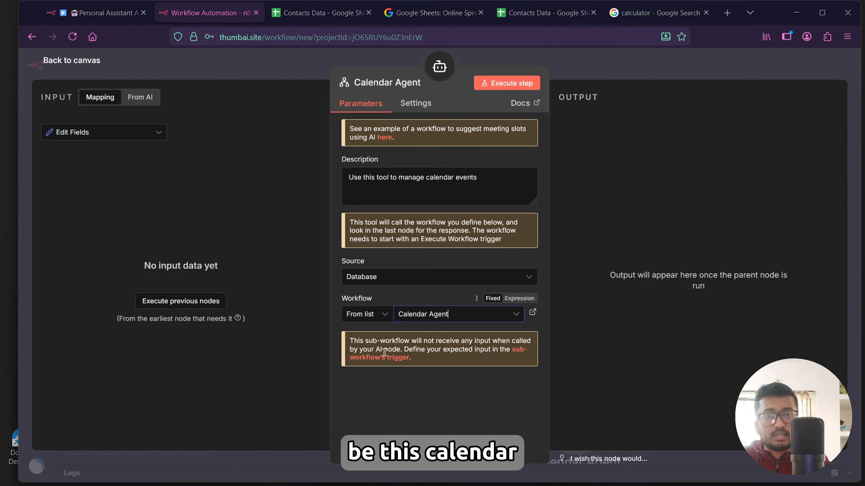
left_click(69, 60)
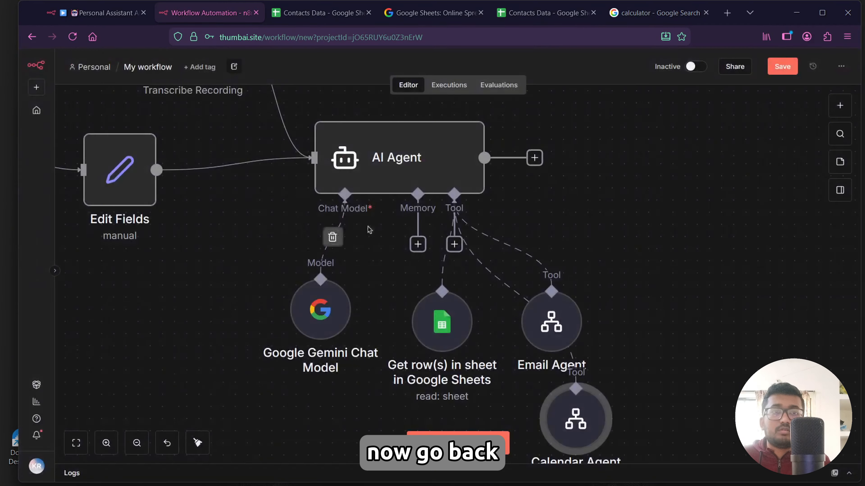
left_click_drag(581, 414, 670, 289)
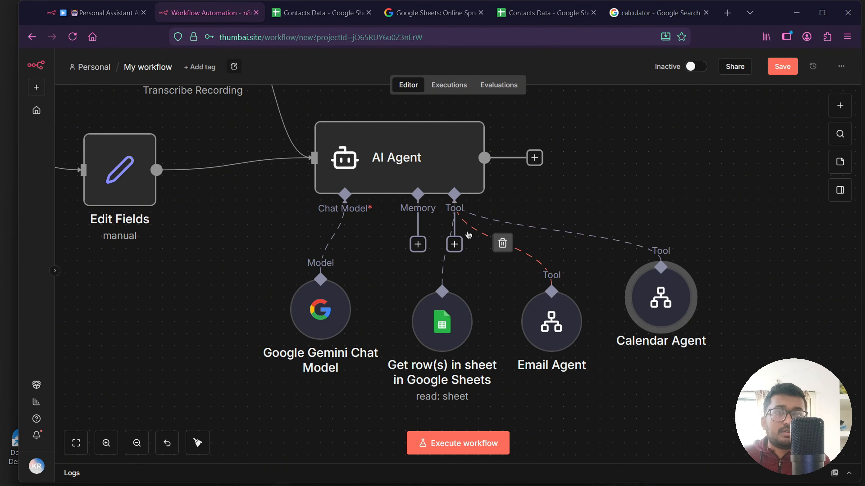
Add a Telegram 'Send a text message' node after the AI Agent's output.
scroll(466, 232, "down", 3)
left_click(504, 192)
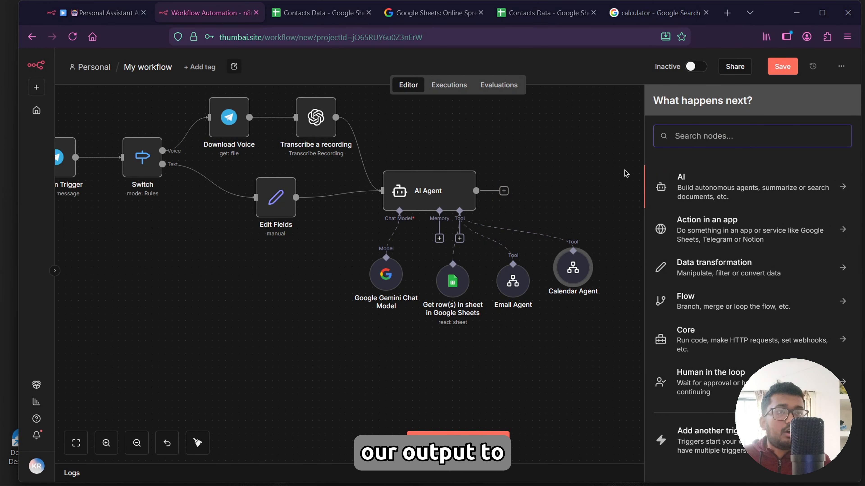
type("telegra")
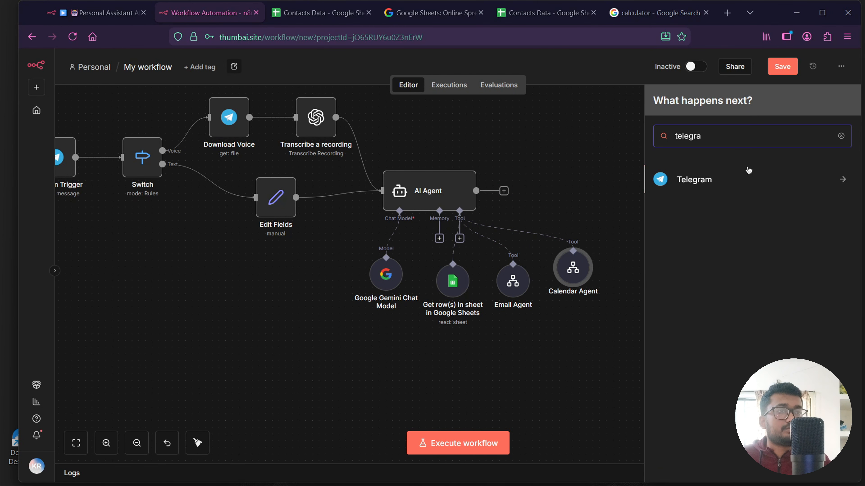
left_click(722, 186)
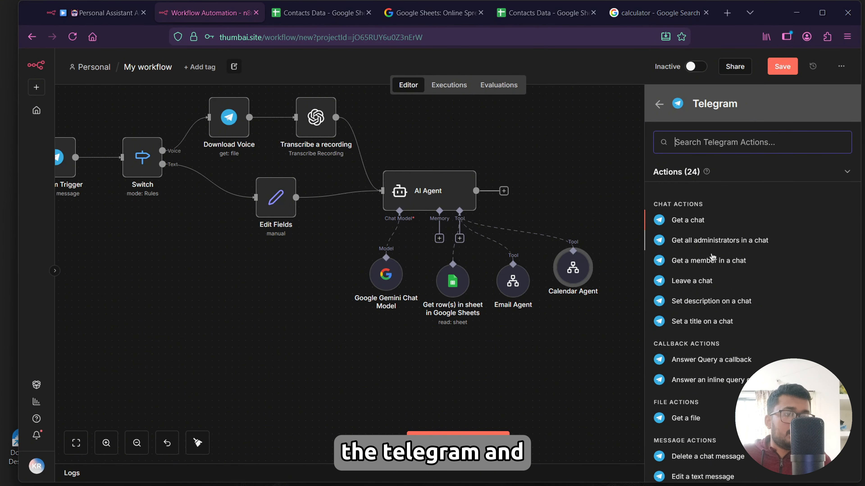
scroll(713, 257, "down", 4)
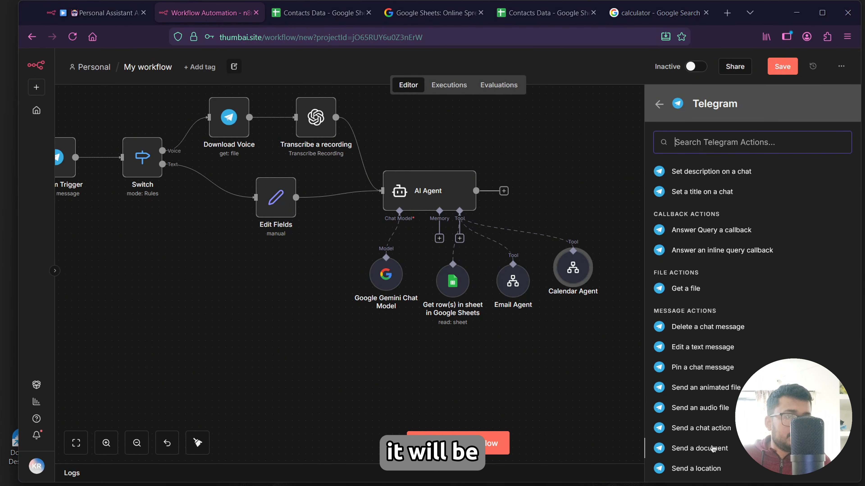
scroll(714, 405, "down", 3)
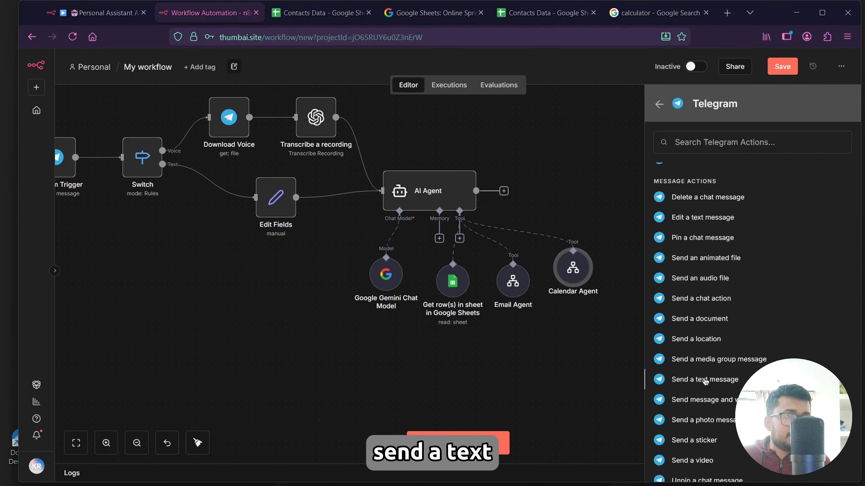
left_click(704, 381)
Set the Chat ID to {{ $('Telegram Trigger').item.json.message.from.id }} and the Text to {{ $json.output }} as expressions.
left_click(367, 246)
type("=")
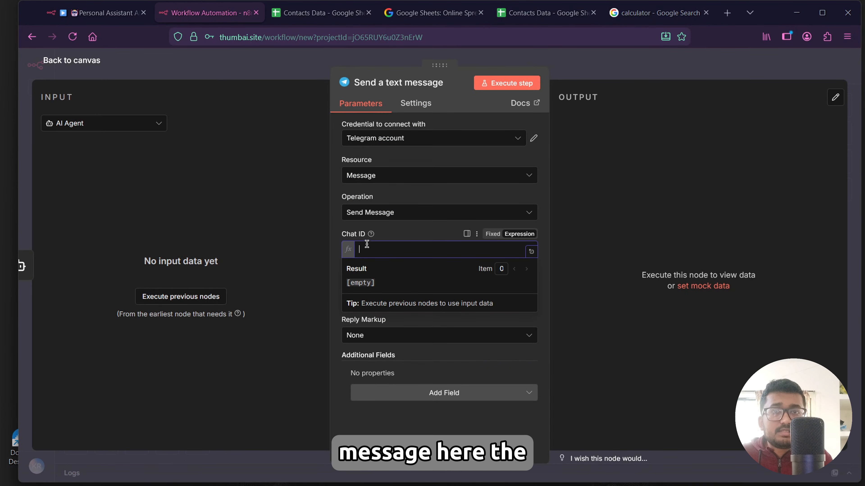
type("{{ $('Telegram Trigger').item.json.message.from.id }}")
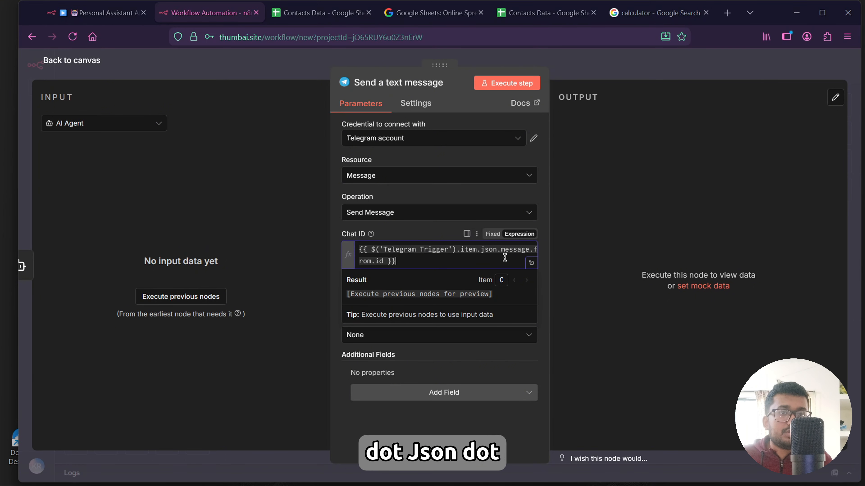
left_click(358, 296)
type("{{ $json.output }}")
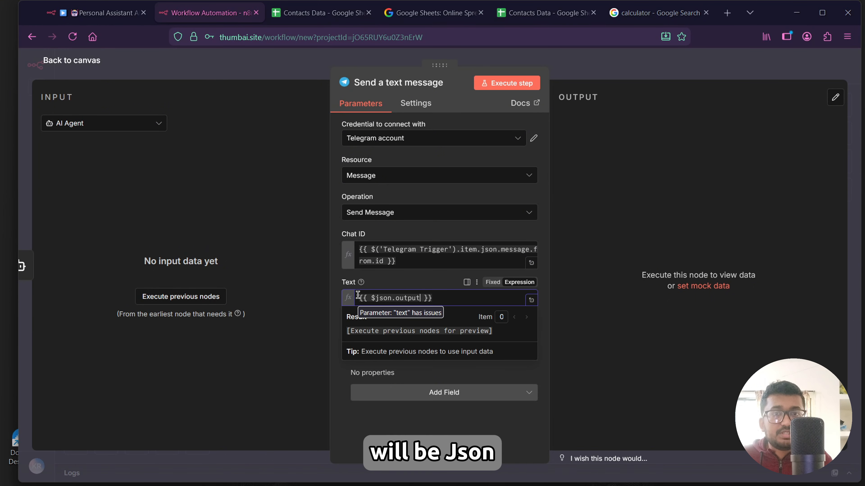
Return to the canvas and execute the workflow so it waits for a Telegram trigger event.
left_click(316, 322)
left_click(87, 61)
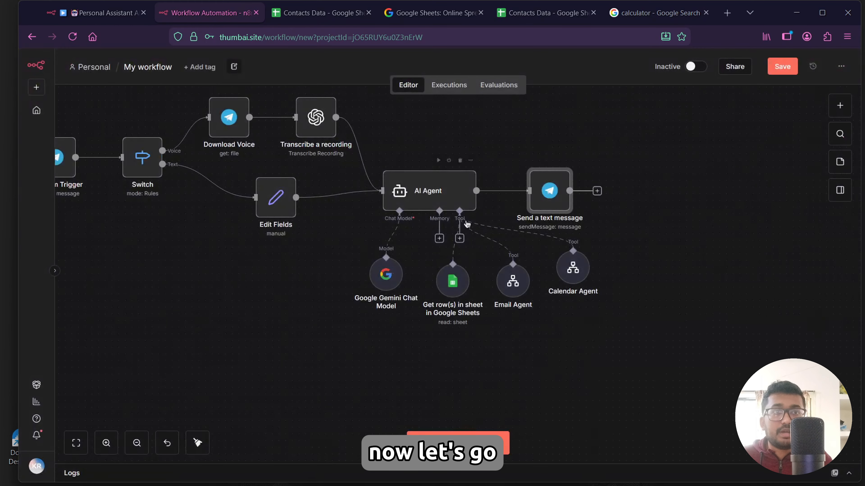
left_click_drag(370, 242, 424, 258)
scroll(425, 258, "up", 3)
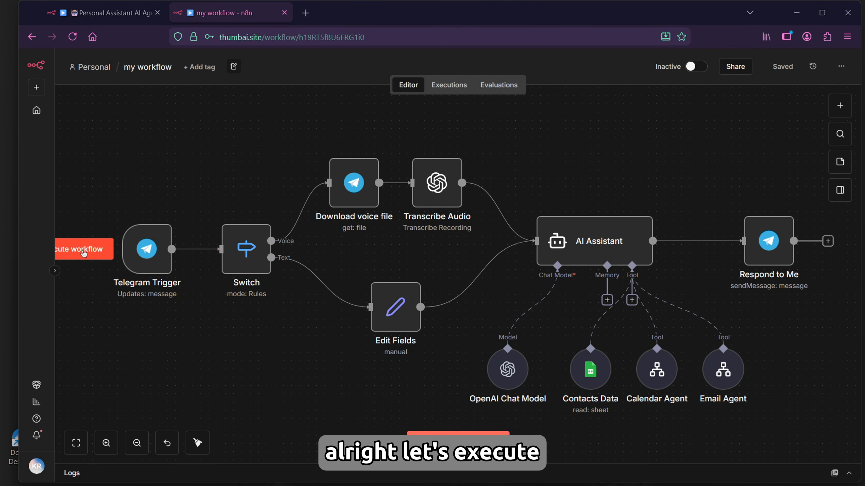
left_click(84, 254)
mouse_move(373, 473)
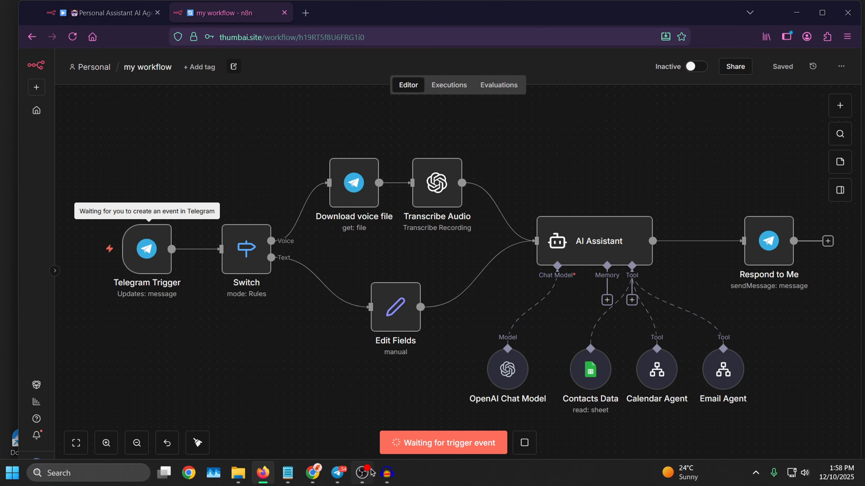
Send the bot a text message asking to schedule an urgent meeting with a contact tomorrow at 10 pm, no late joins accepted.
left_click(339, 475)
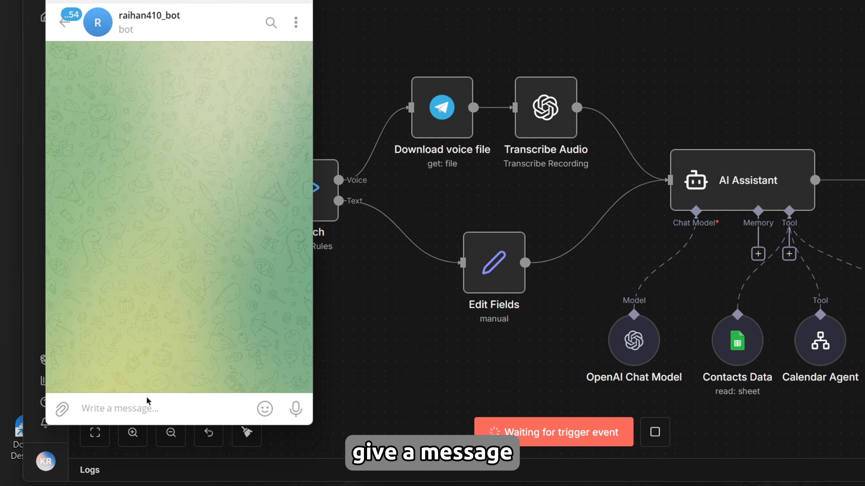
type("schedule a meeting with raihan tomorrow at 10 pm, tell him it is urgent and  no late join will be accepted")
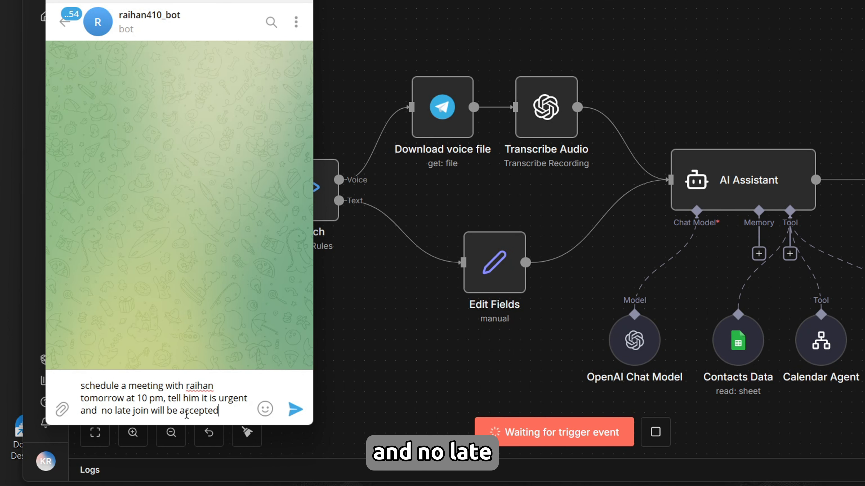
left_click(295, 410)
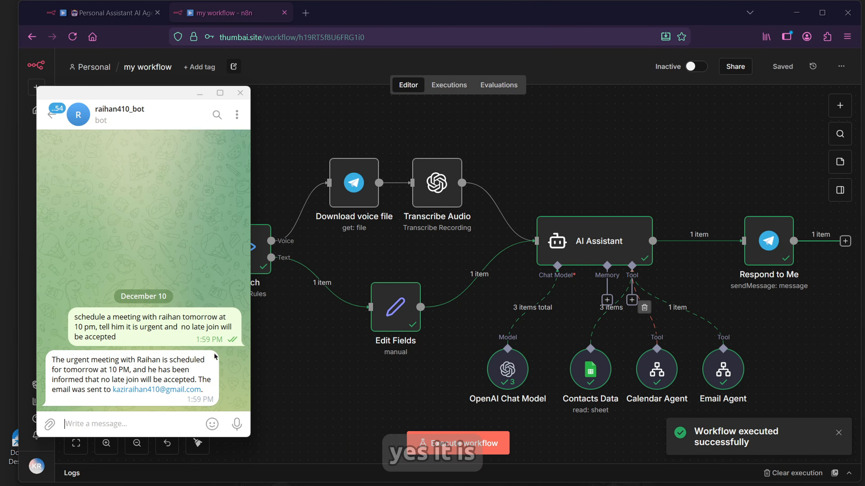
Open Gmail and read the new calendar invitation and urgent meeting email sent by the workflow.
double_click(144, 364)
mouse_move(391, 456)
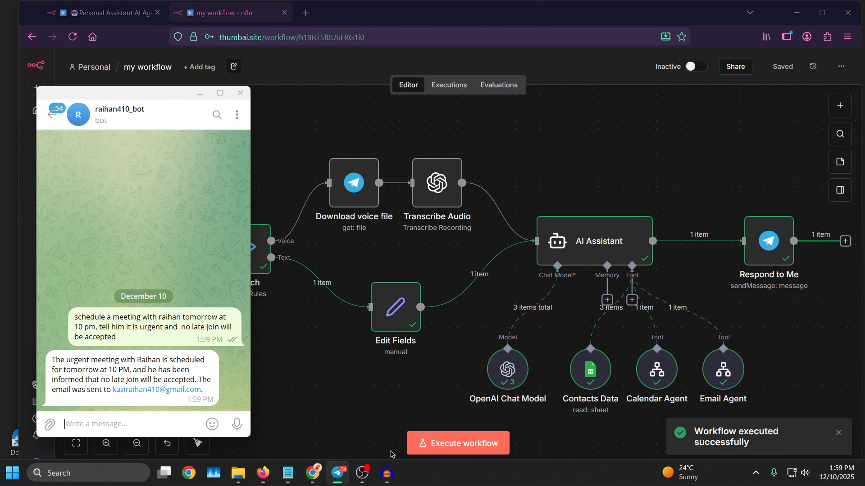
left_click(314, 472)
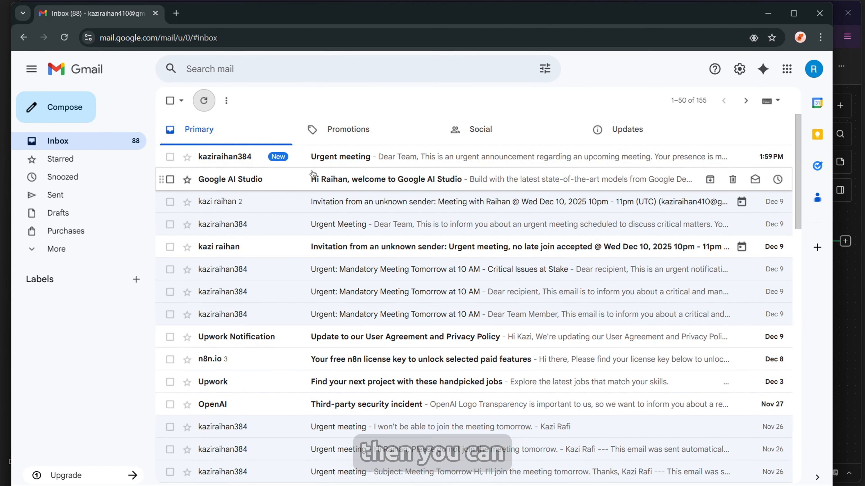
left_click(352, 160)
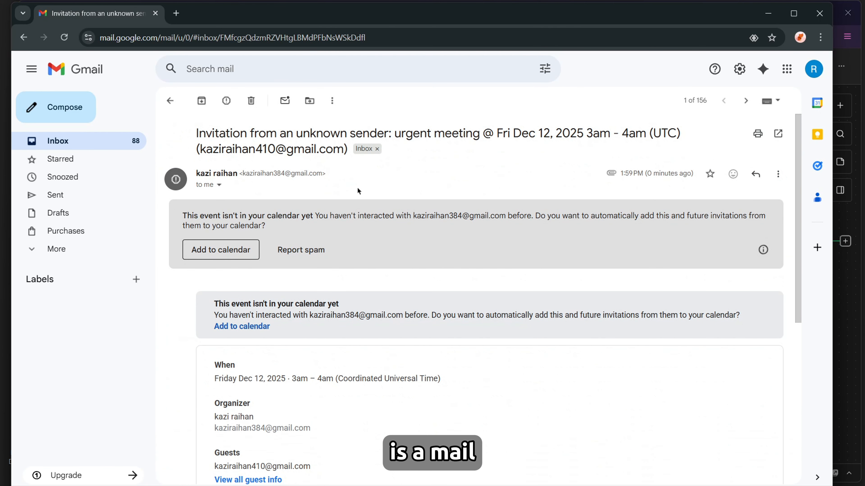
left_click(171, 101)
left_click(337, 181)
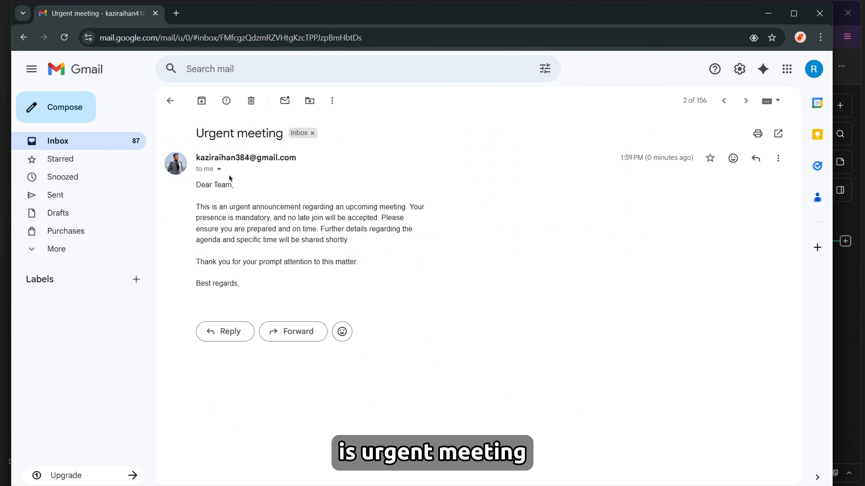
left_click_drag(230, 178, 240, 288)
left_click(282, 188)
left_click(170, 101)
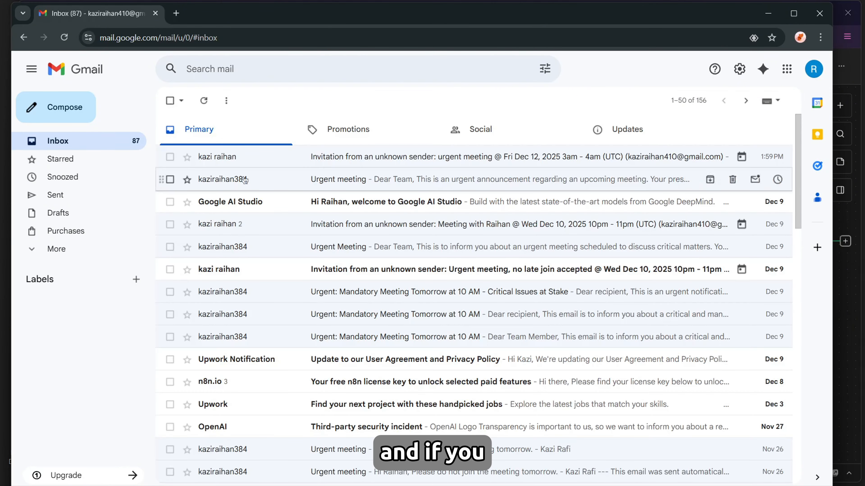
Review the invitation's event details and the signed-in account's e-mail address.
left_click(322, 164)
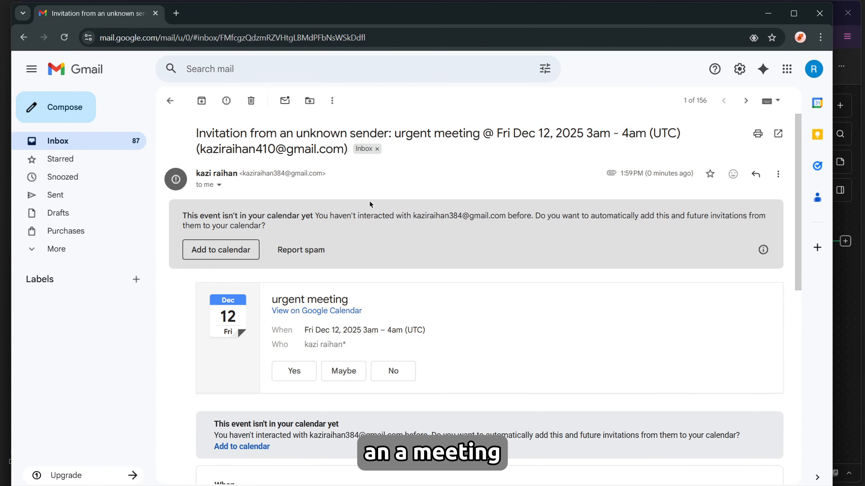
scroll(369, 201, "down", 3)
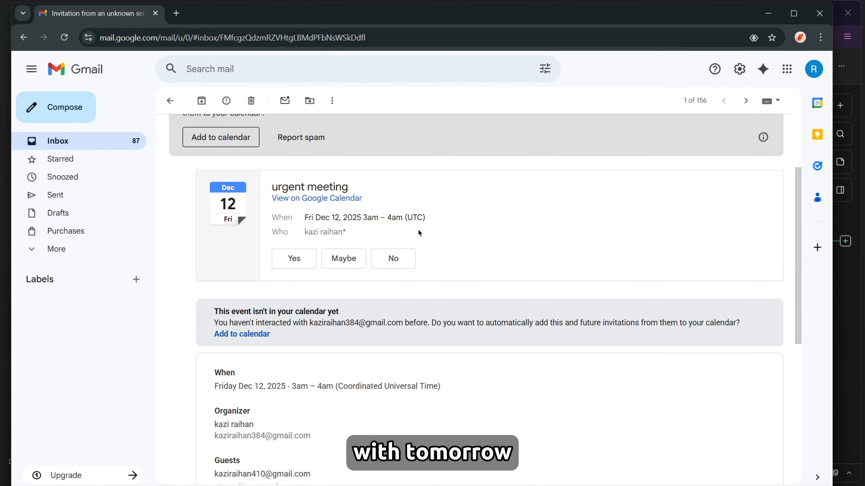
scroll(428, 317, "down", 6)
scroll(427, 317, "up", 6)
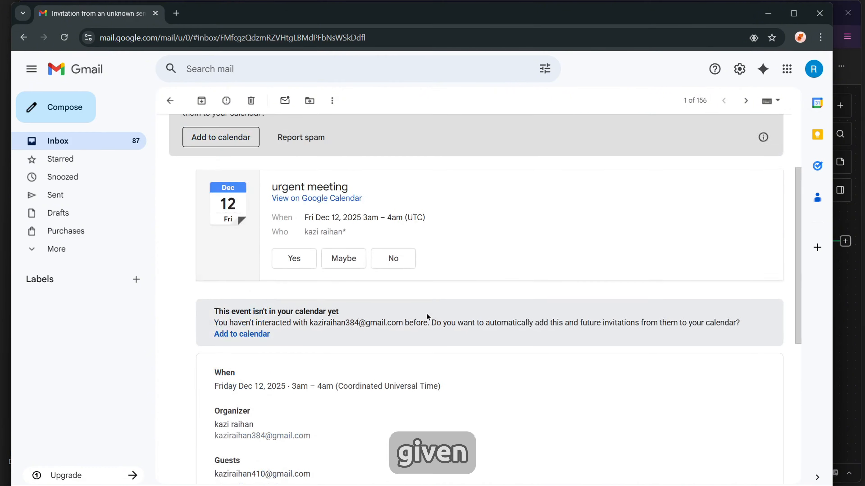
scroll(428, 316, "up", 3)
left_click(814, 69)
left_click_drag(756, 103, 659, 105)
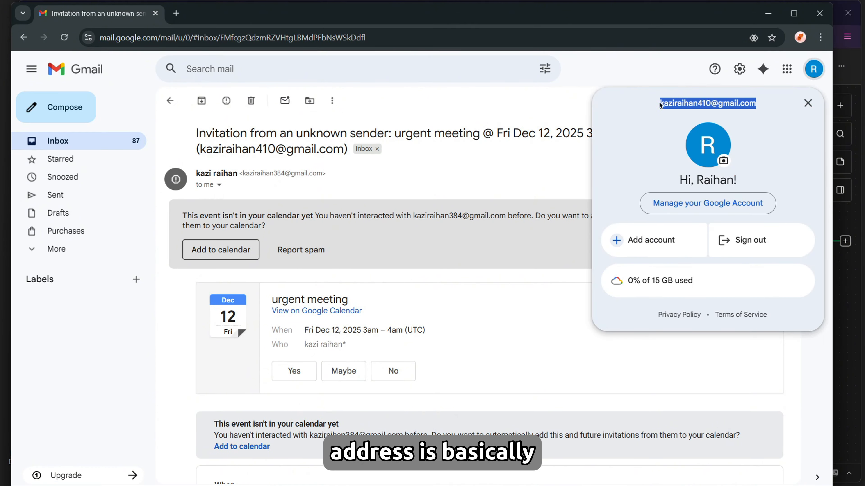
left_click(662, 105)
left_click(768, 13)
Open the Contacts Data spreadsheet and inspect the contact names and e-mails.
left_click(354, 20)
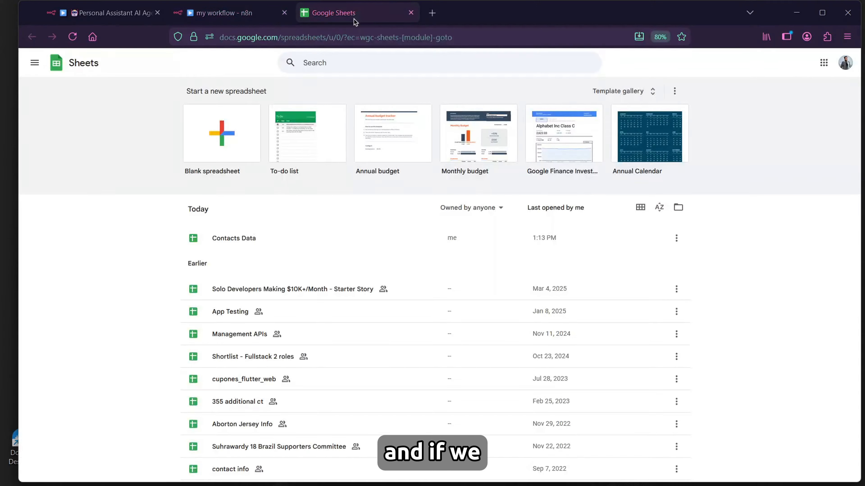
left_click(249, 238)
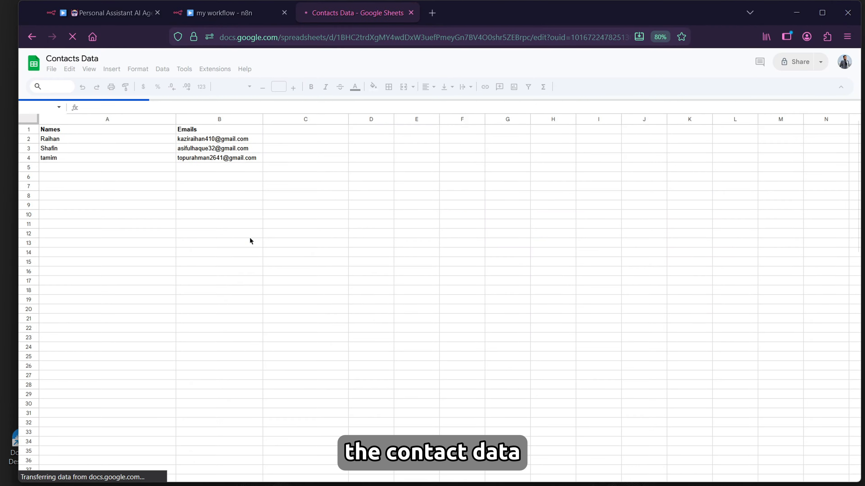
left_click(198, 138)
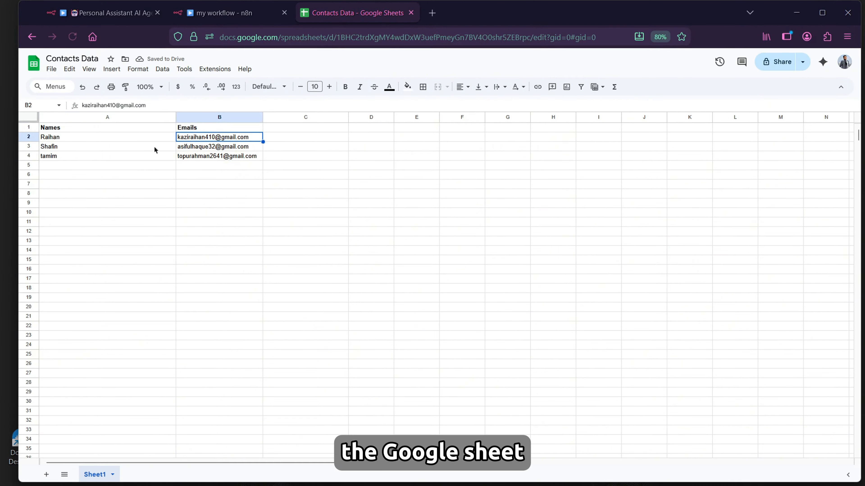
left_click(91, 138)
left_click(82, 147)
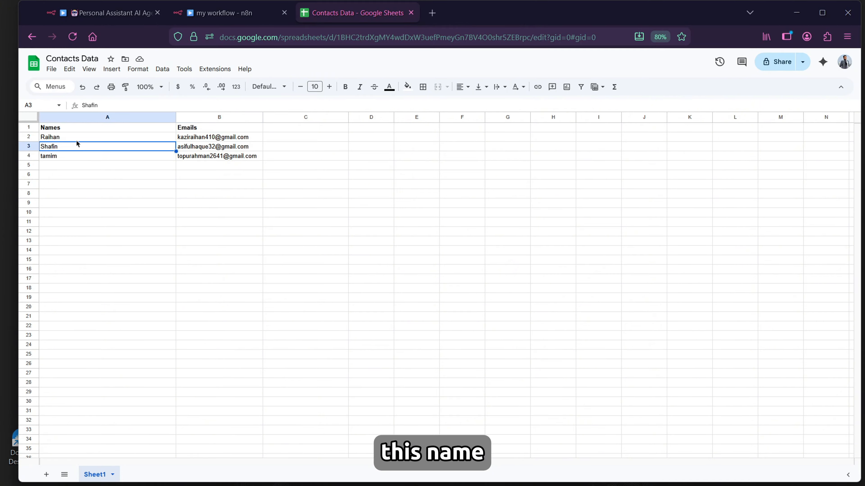
left_click(76, 138)
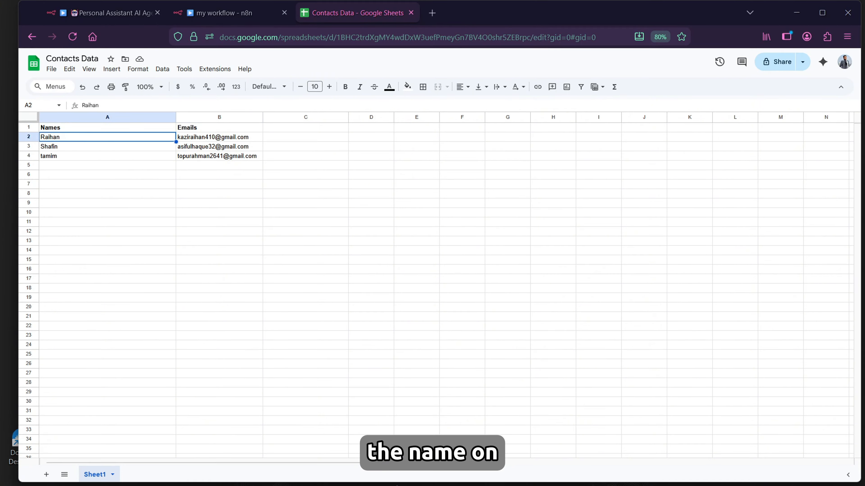
Compare the contact name in the sent Telegram message with the spreadsheet entry.
left_click(337, 473)
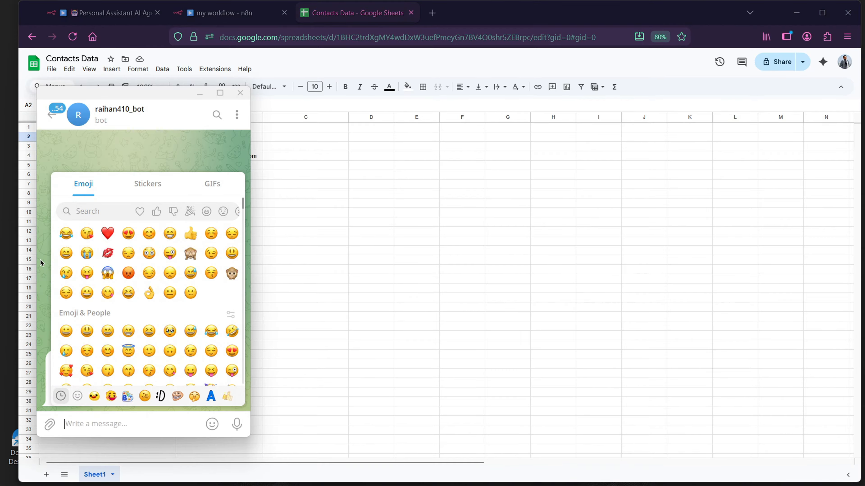
left_click_drag(160, 319, 179, 318)
left_click_drag(186, 111, 423, 131)
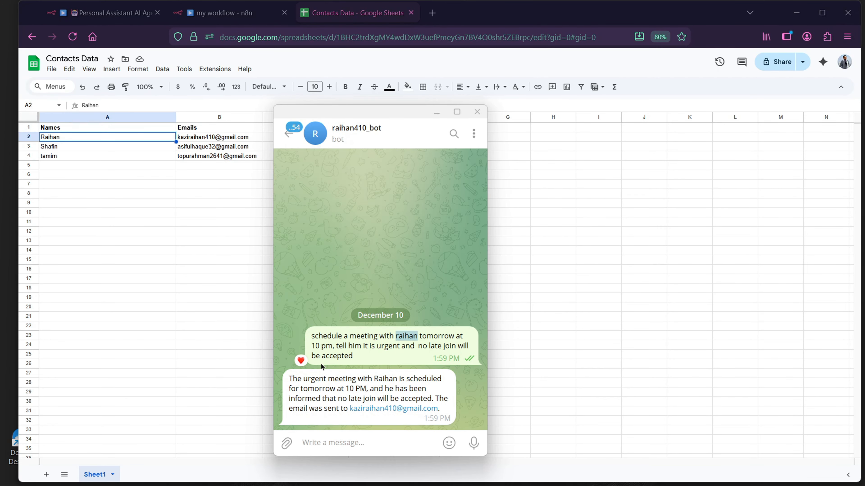
left_click_drag(399, 118, 203, 77)
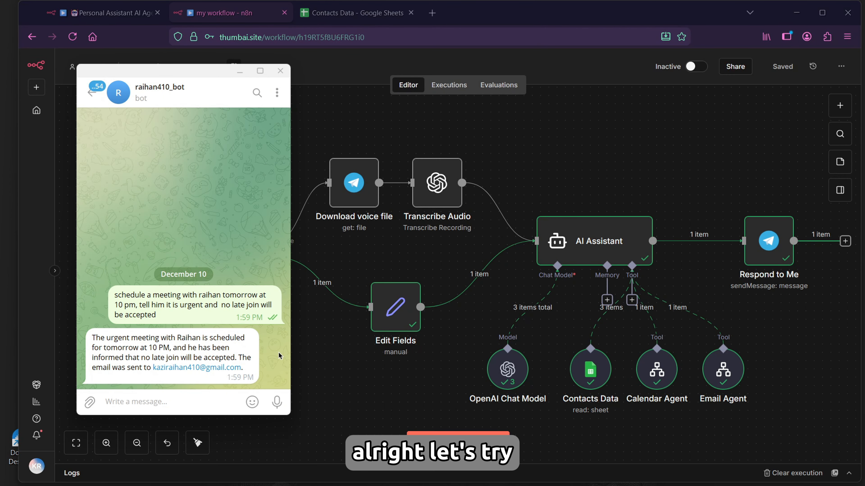
left_click_drag(218, 78, 376, 84)
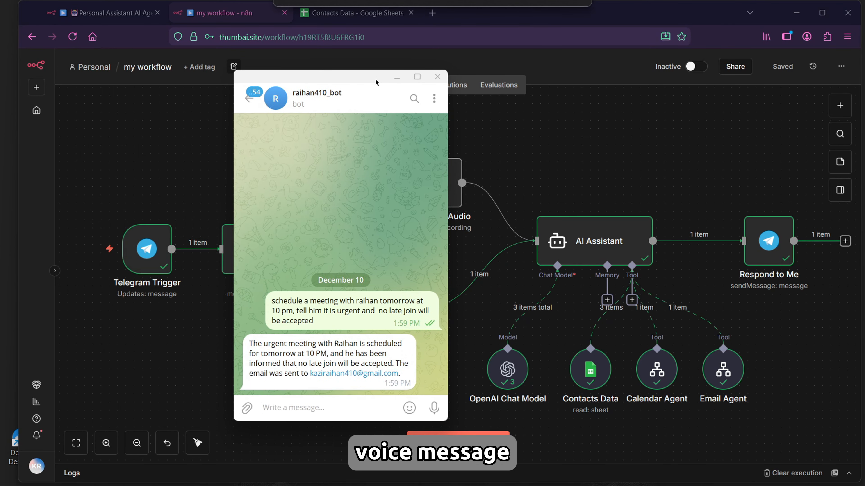
Execute the workflow again and send the bot a recorded voice message requesting the meeting.
left_click(79, 255)
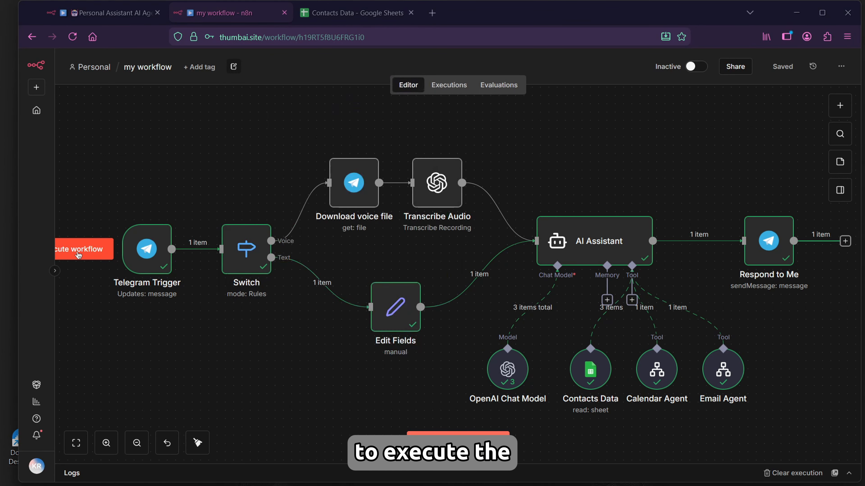
left_click(338, 472)
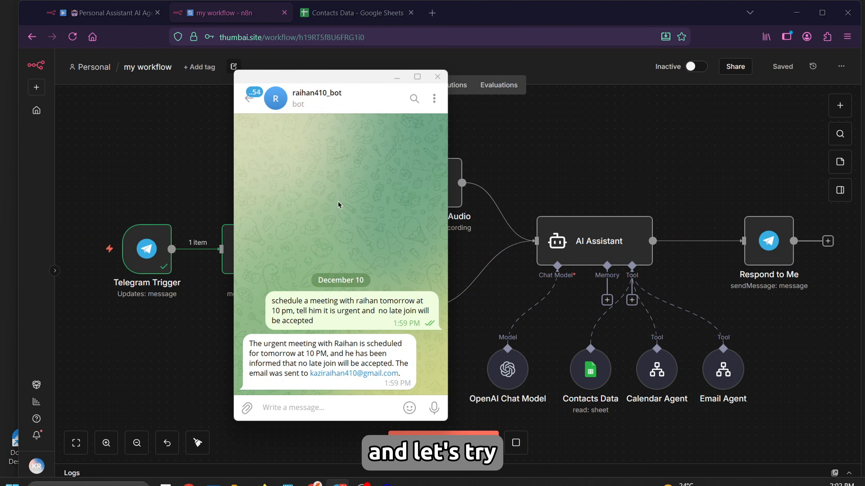
left_click_drag(343, 78, 240, 80)
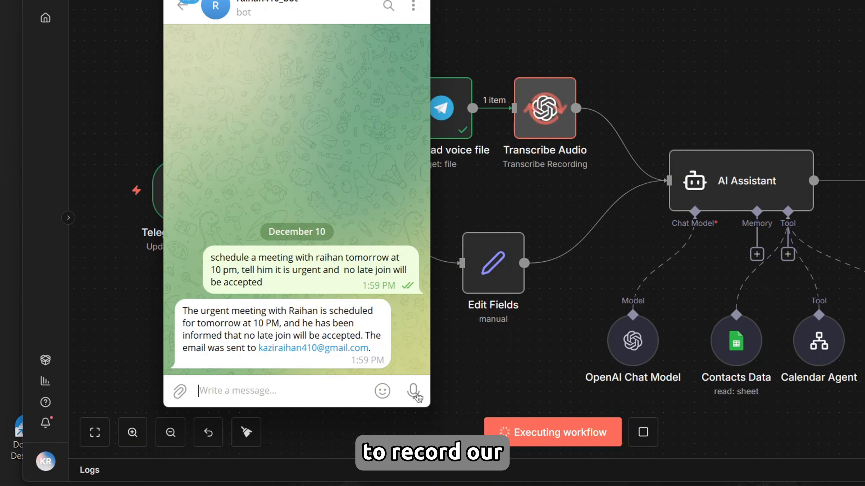
left_click_drag(331, 410, 333, 414)
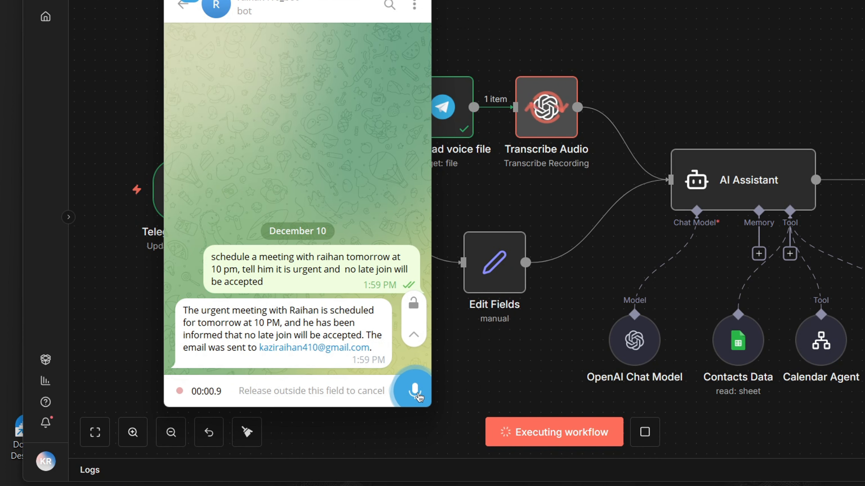
left_click_drag(419, 397, 419, 397)
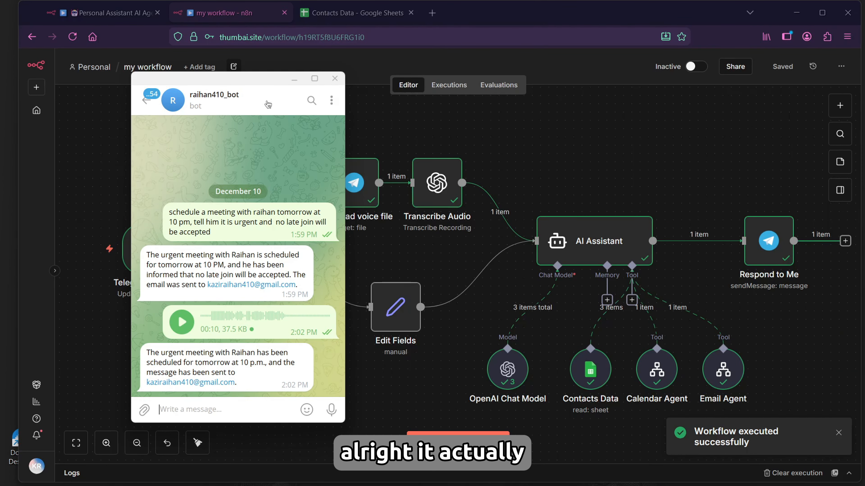
Check the Gmail inbox for the new invitation and urgent meeting email produced by the voice request.
left_click_drag(266, 85, 166, 147)
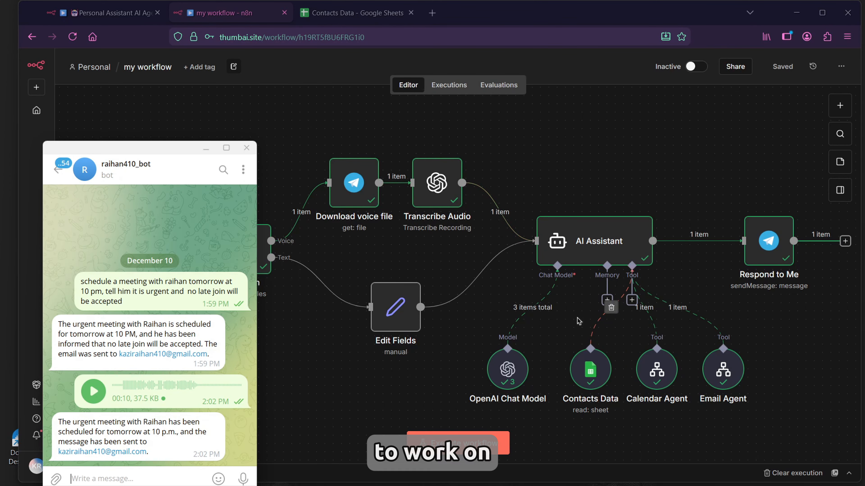
left_click_drag(161, 159, 213, 115)
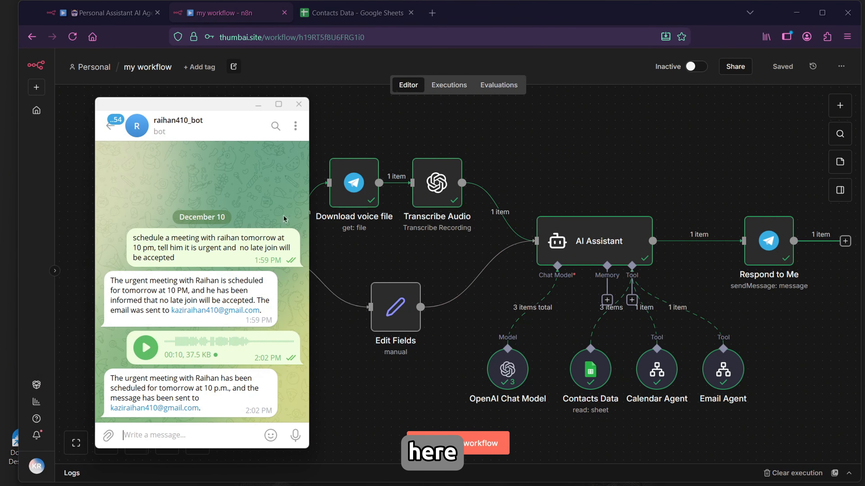
left_click(311, 472)
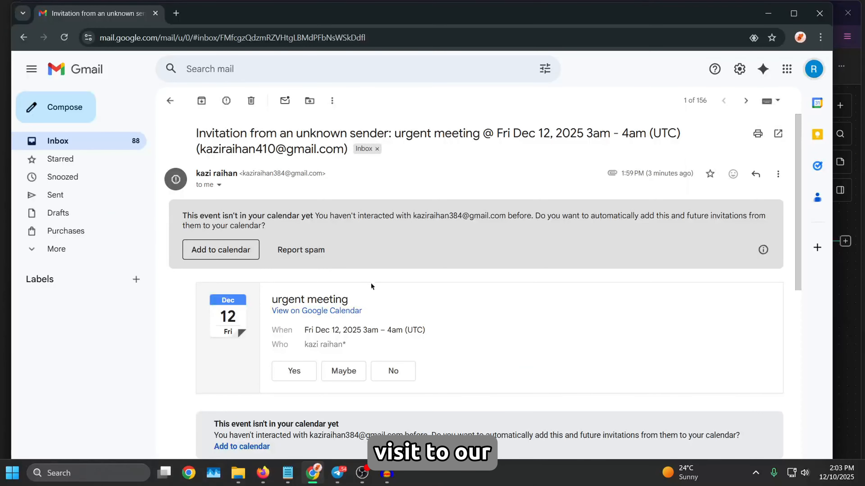
left_click(170, 101)
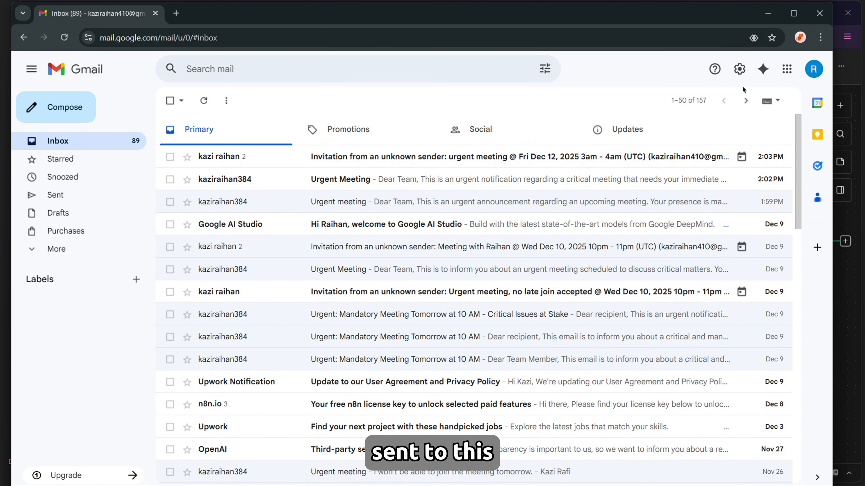
left_click(812, 72)
left_click_drag(658, 103, 757, 104)
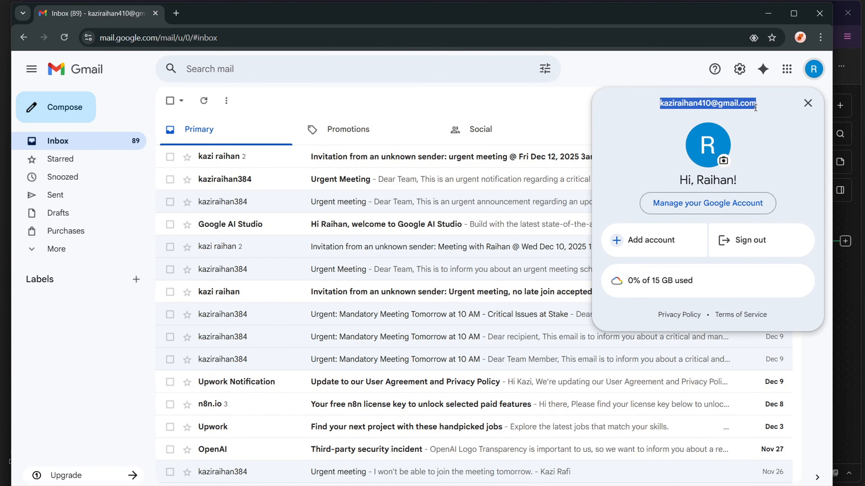
left_click(422, 109)
left_click(371, 183)
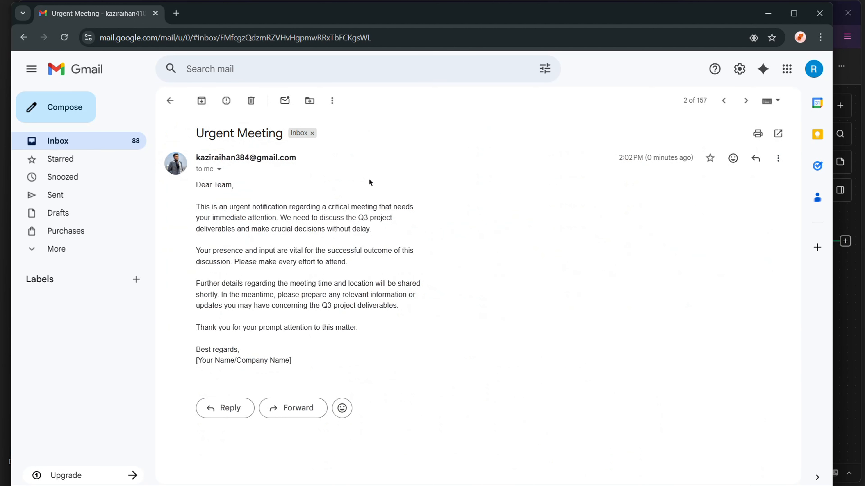
left_click(170, 100)
left_click(372, 158)
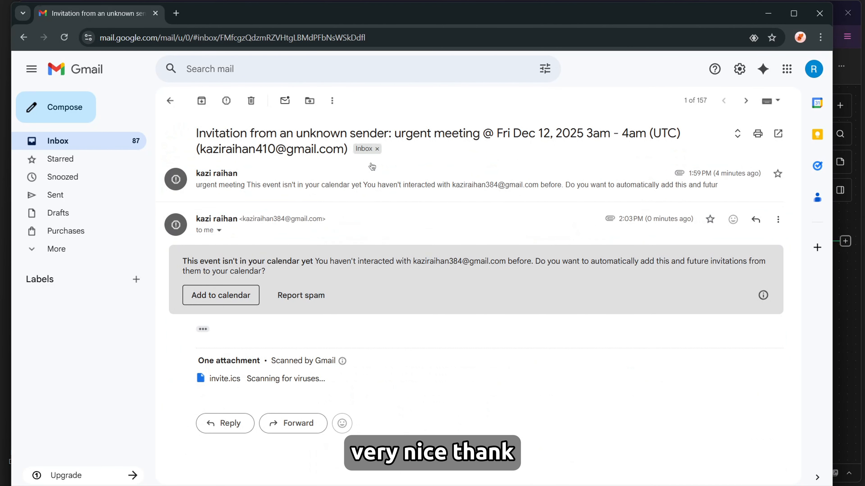